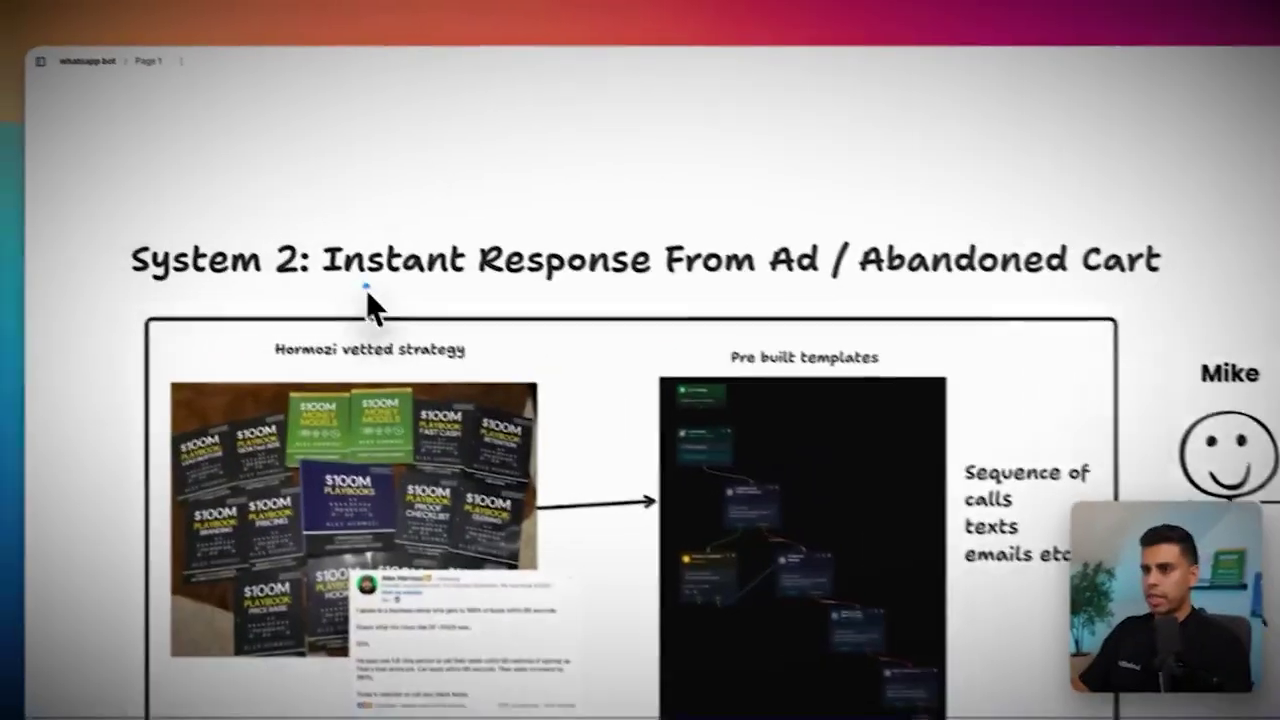
Step: Underline the Lead Reactivation title, open the chosen CSV, and mark its first_name and last_name mappings
drag(366, 295, 712, 322)
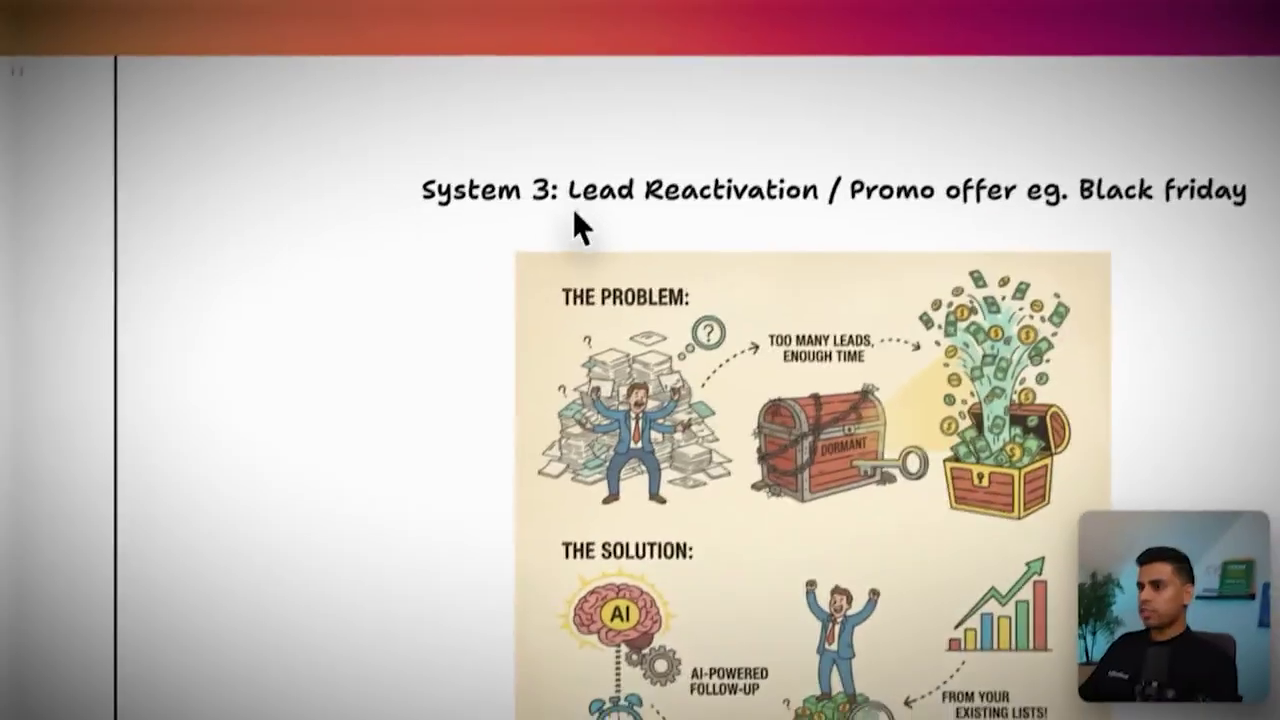
drag(556, 210, 789, 214)
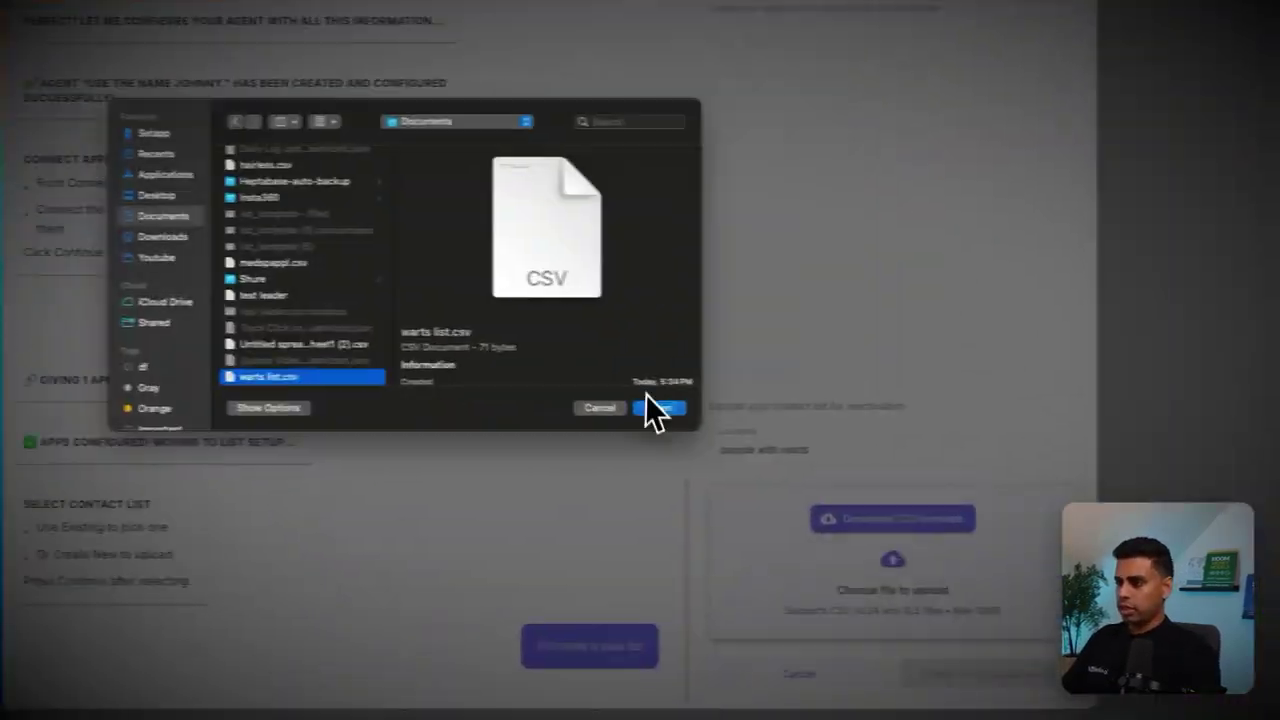
click(647, 400)
drag(636, 386, 755, 392)
drag(830, 385, 957, 384)
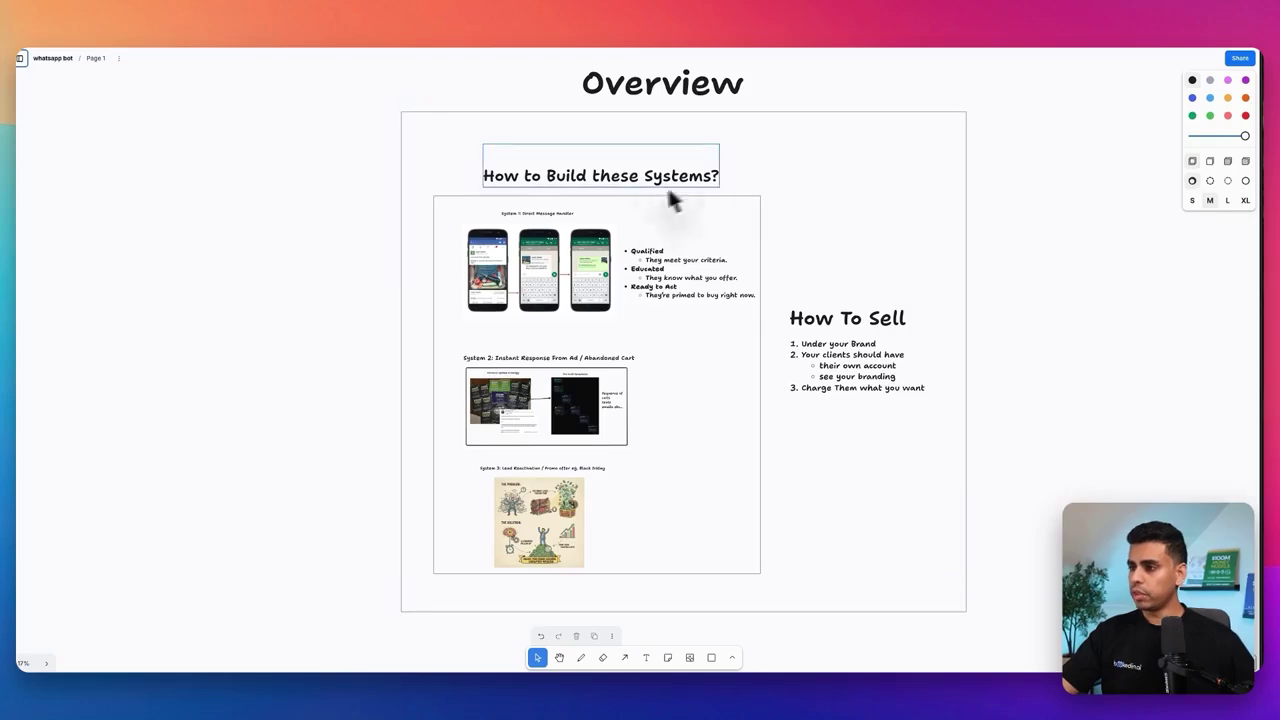
Step: Zoom into the System 1 frame and circle the post, send-message area and messages on each phone
scroll(570, 196, up, 5)
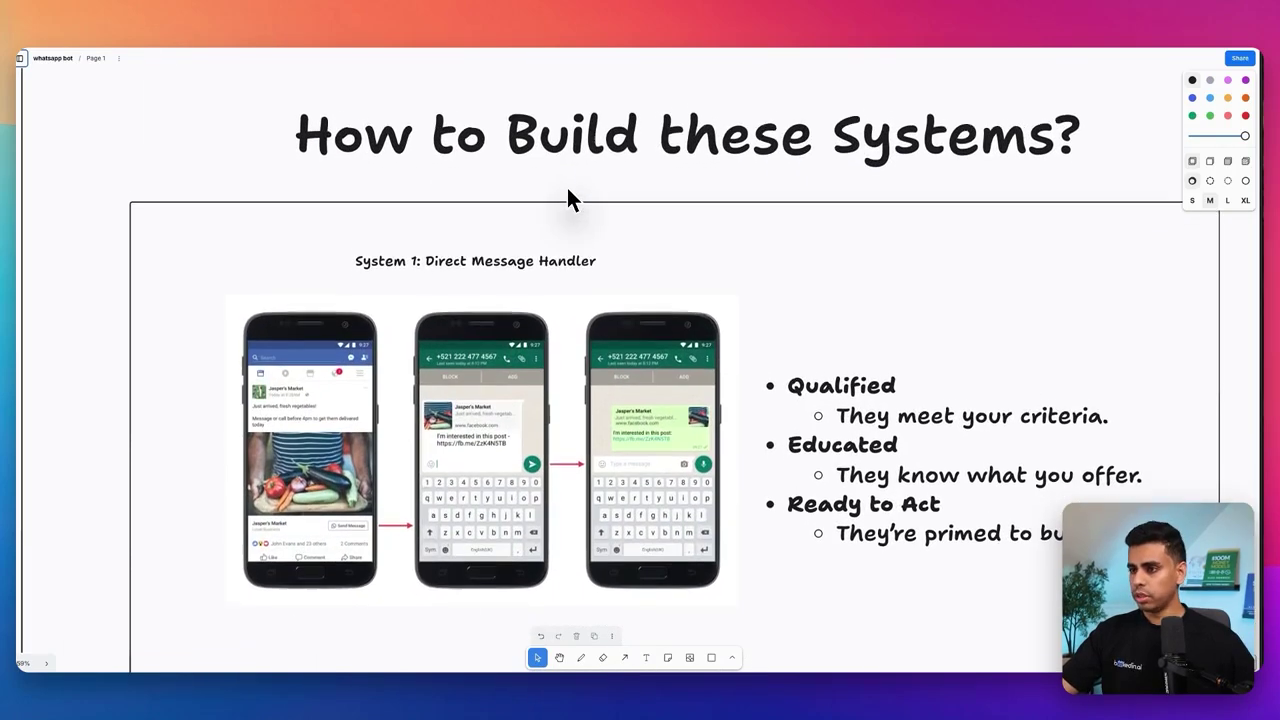
scroll(568, 192, up, 3)
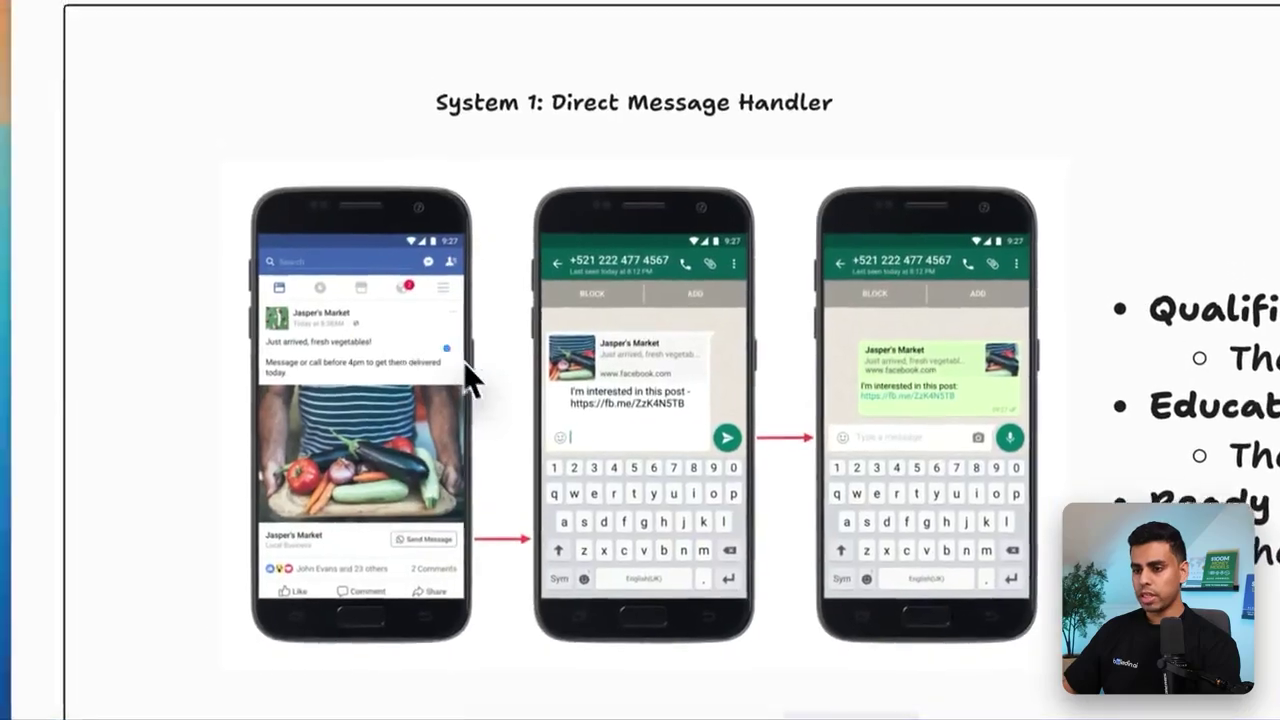
mouse_move(355, 470)
mouse_down()
mouse_move(195, 705)
mouse_move(285, 460)
mouse_up()
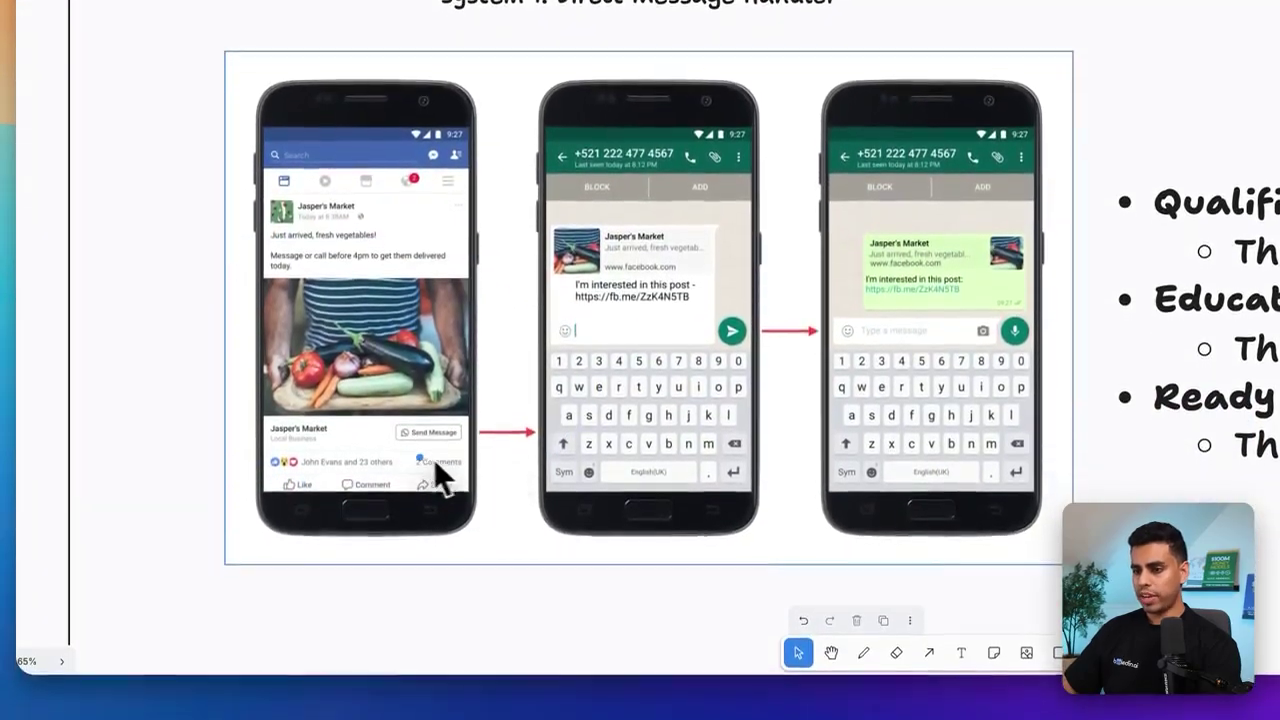
drag(398, 540, 417, 535)
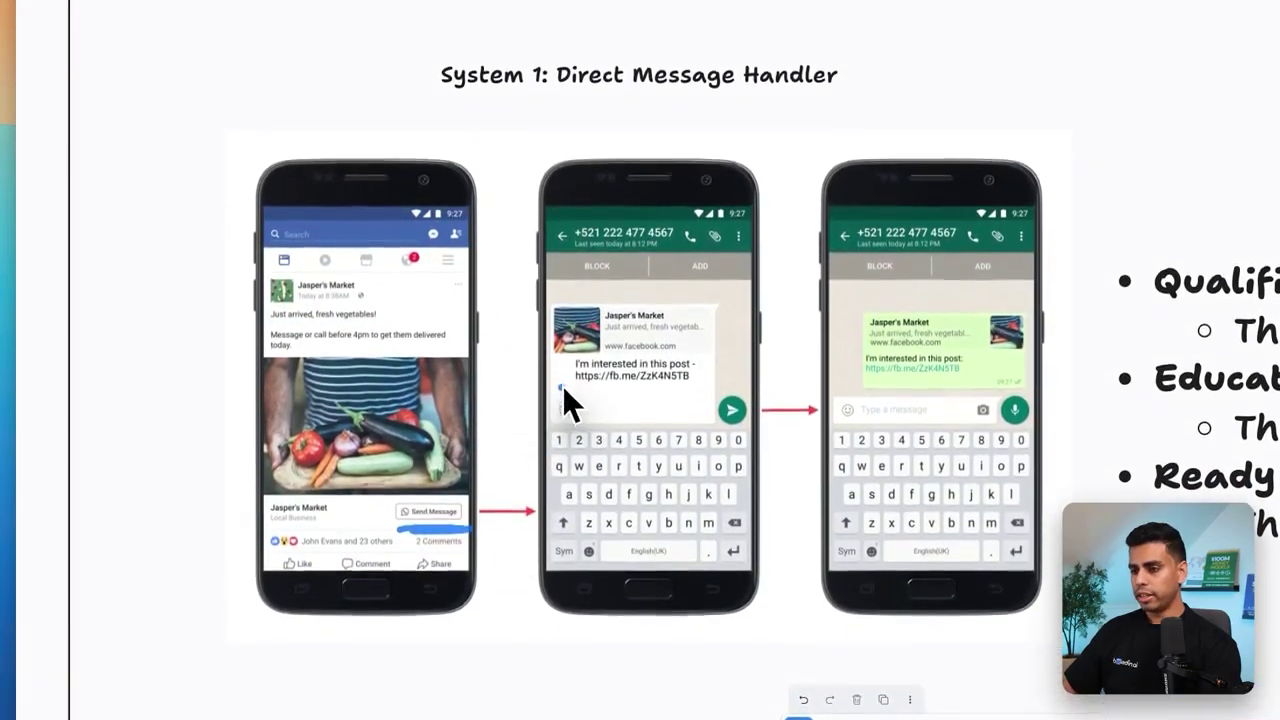
drag(568, 320, 670, 328)
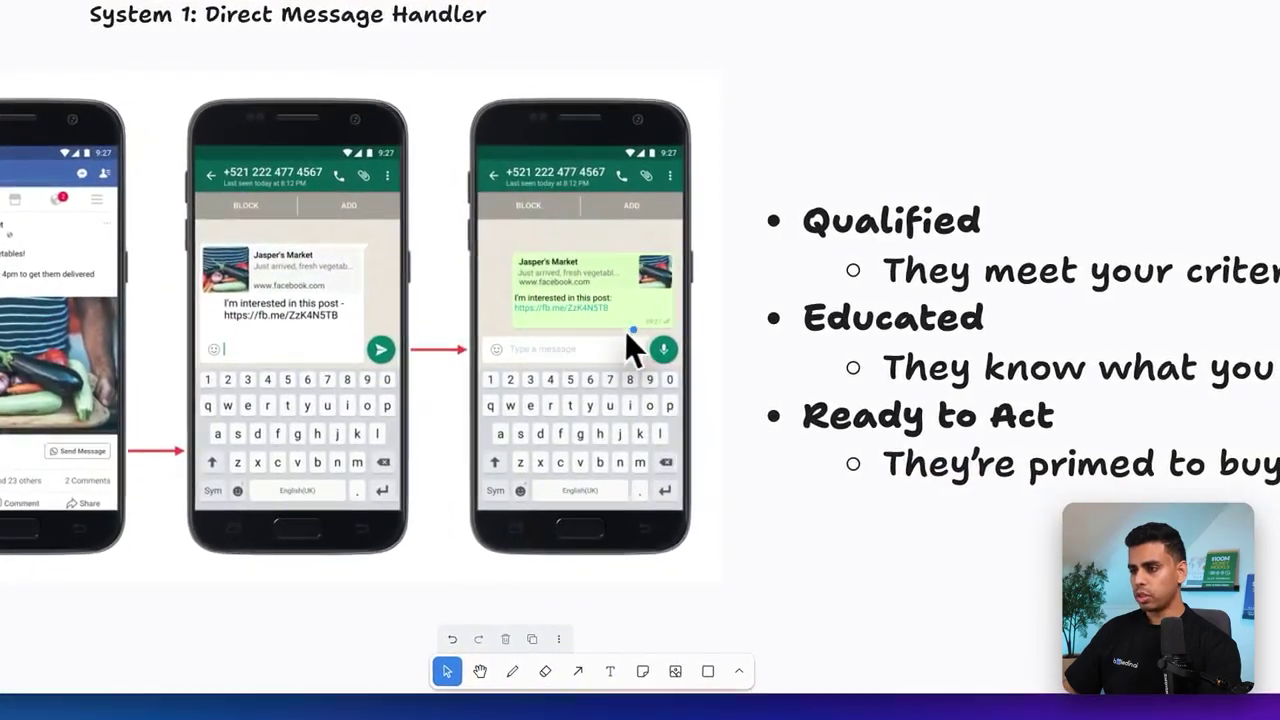
drag(815, 358, 798, 470)
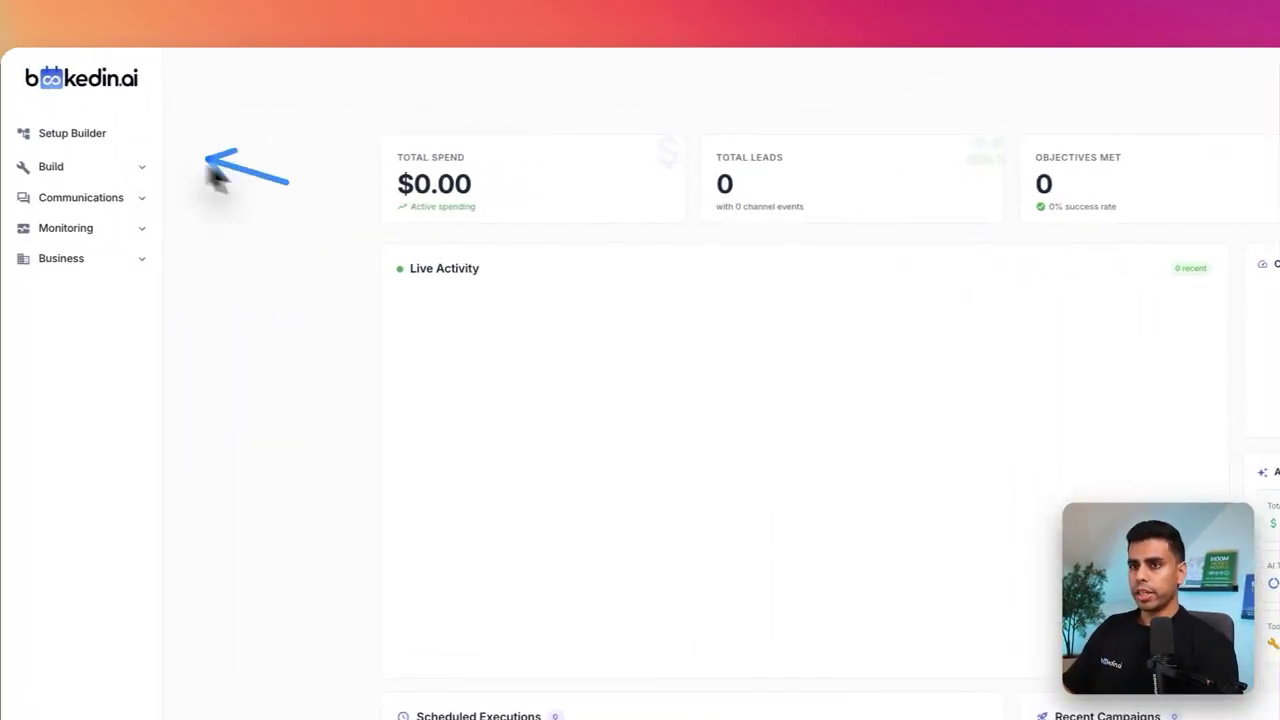
Step: Start a new system in Setup Builder and choose the Customer Support type
click(135, 140)
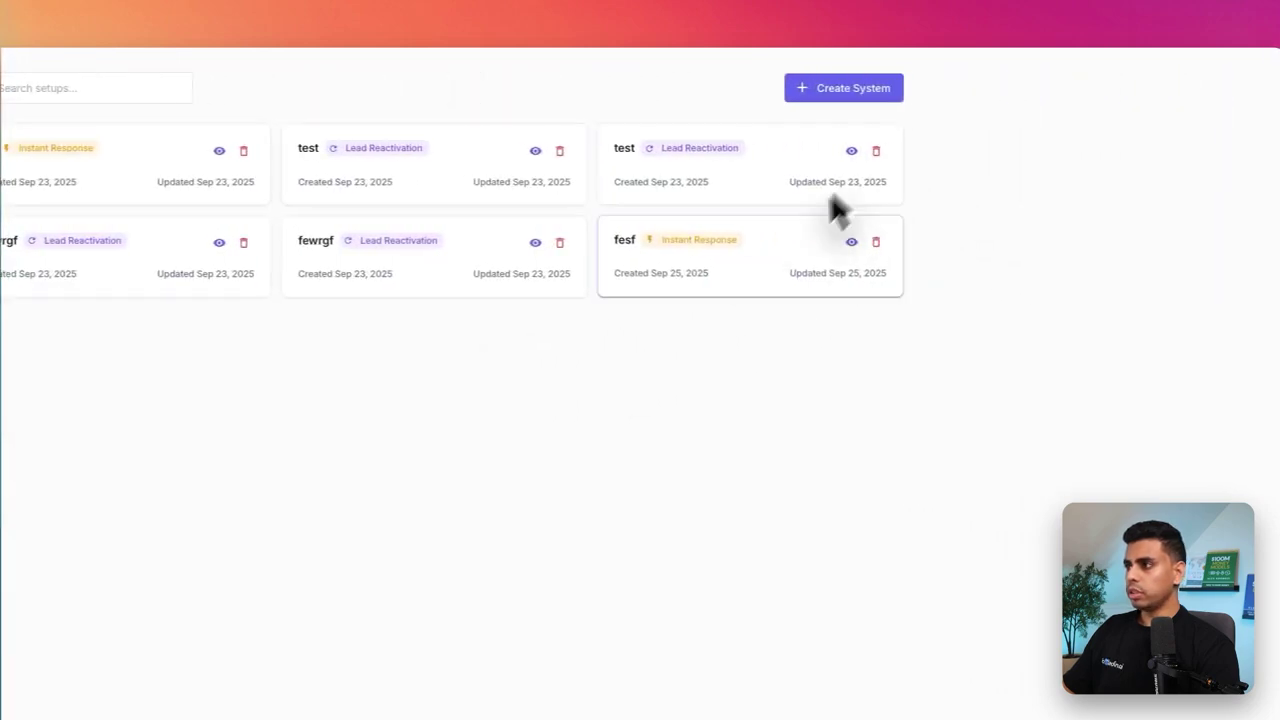
click(797, 100)
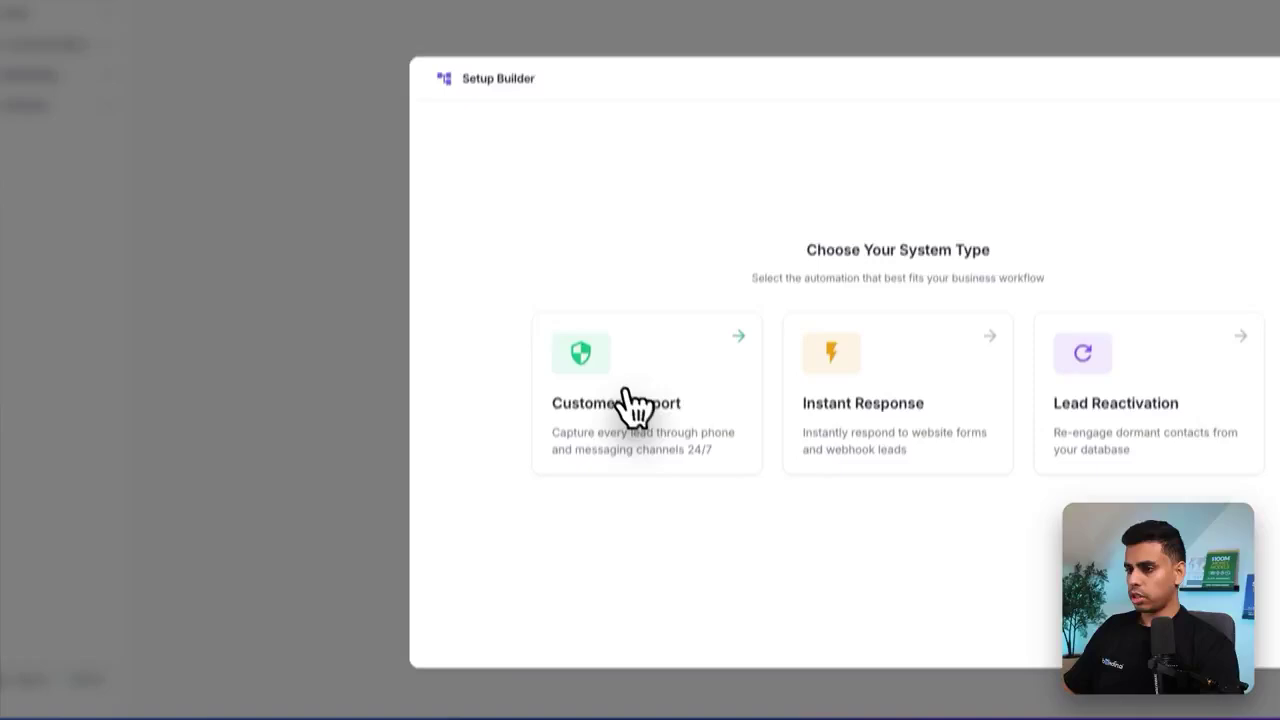
drag(640, 250, 521, 277)
click(655, 425)
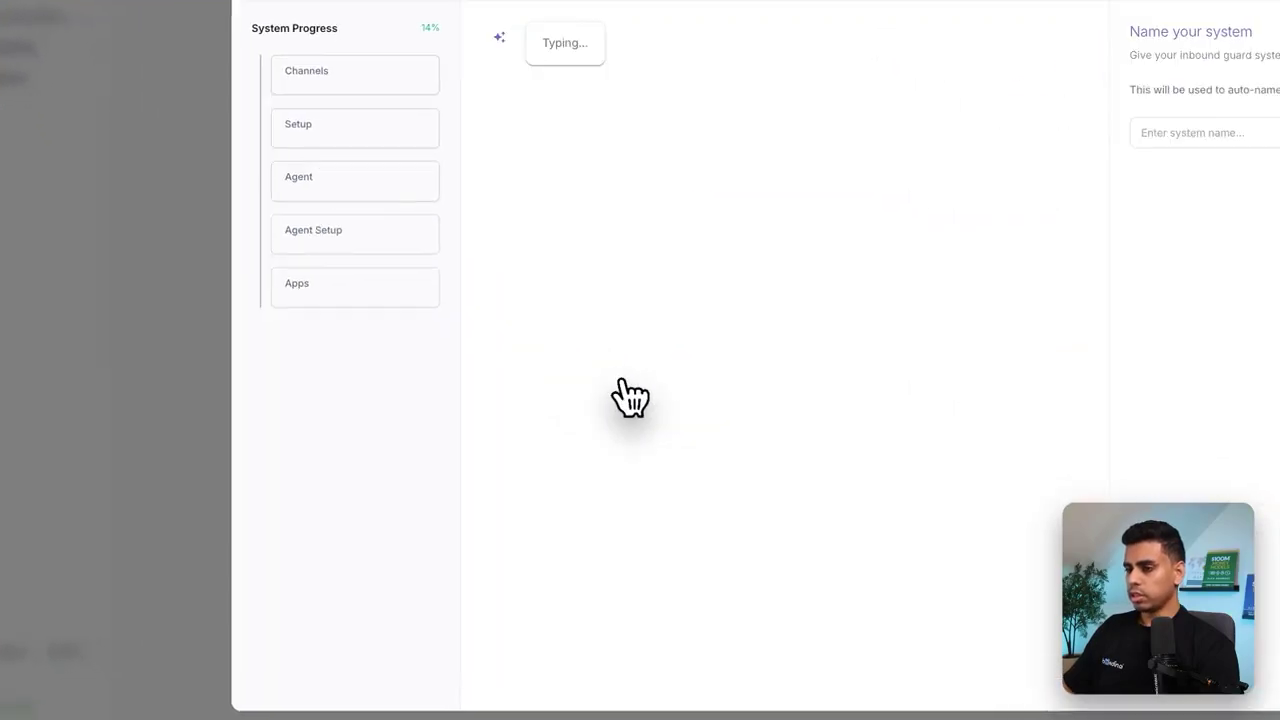
Step: Name the system 'whatsapp dm handler' and select WhatsApp as its single channel
click(668, 284)
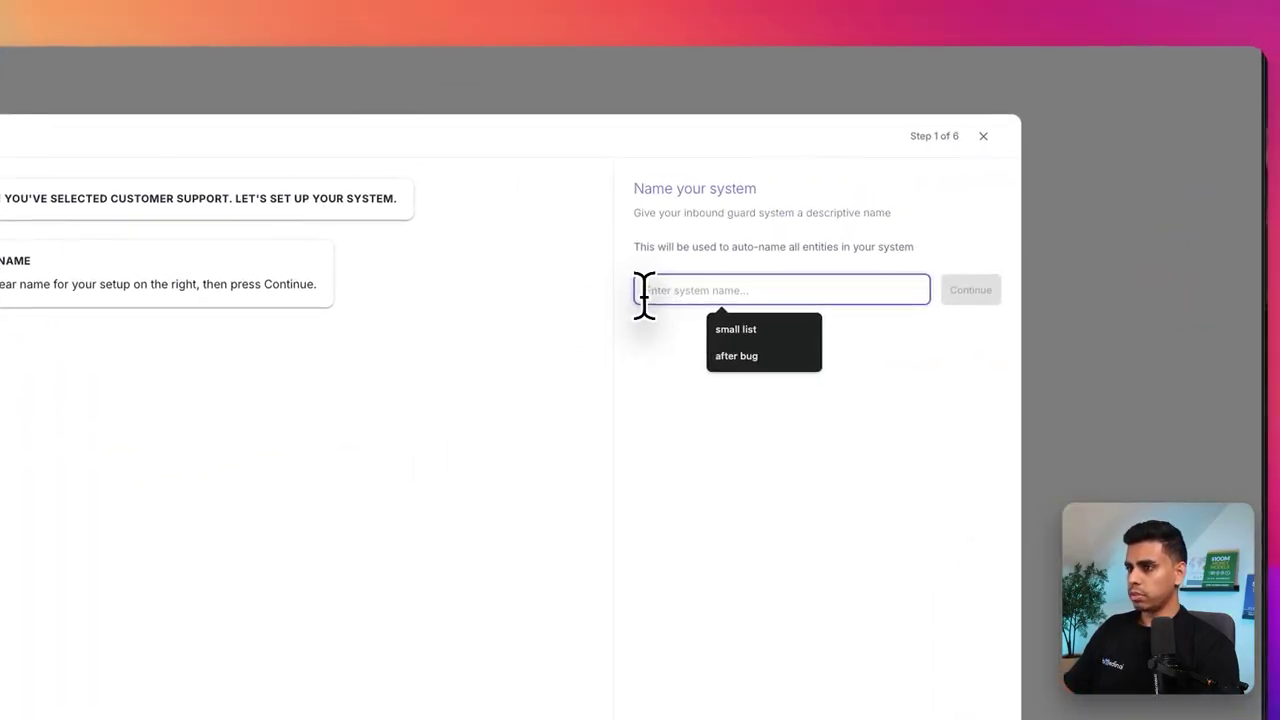
text(whatsapp dm )
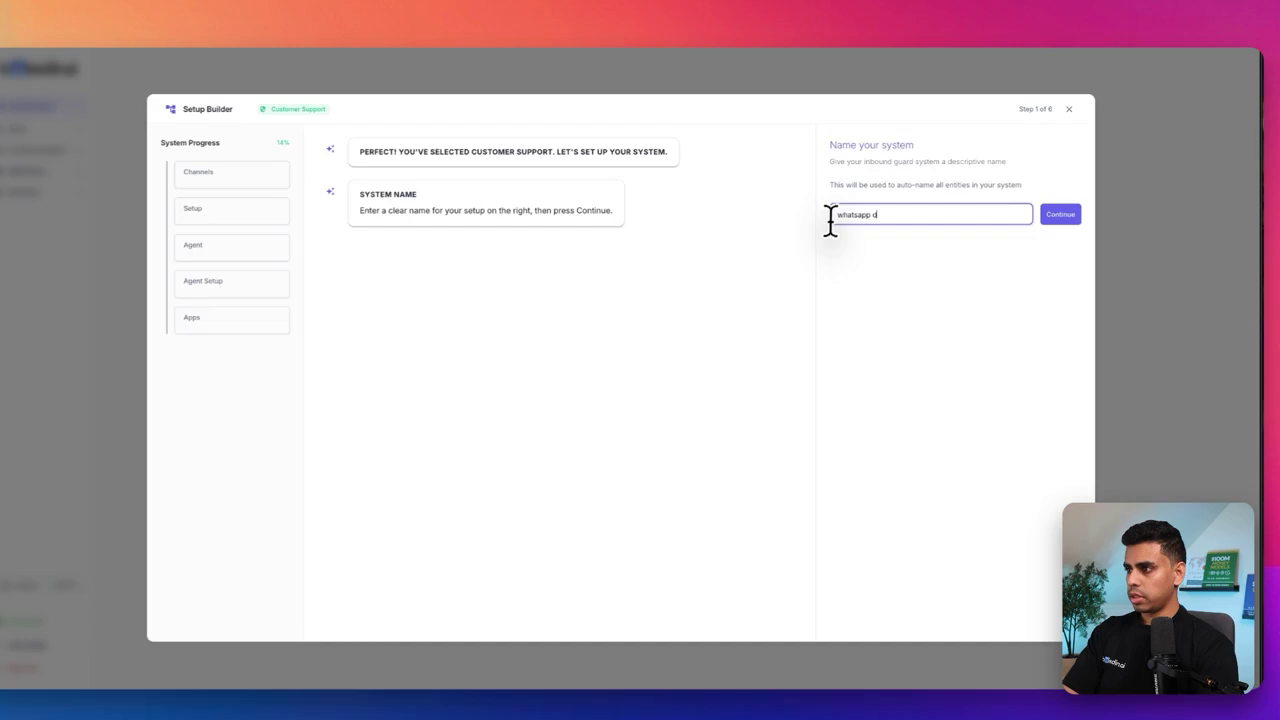
text(handler)
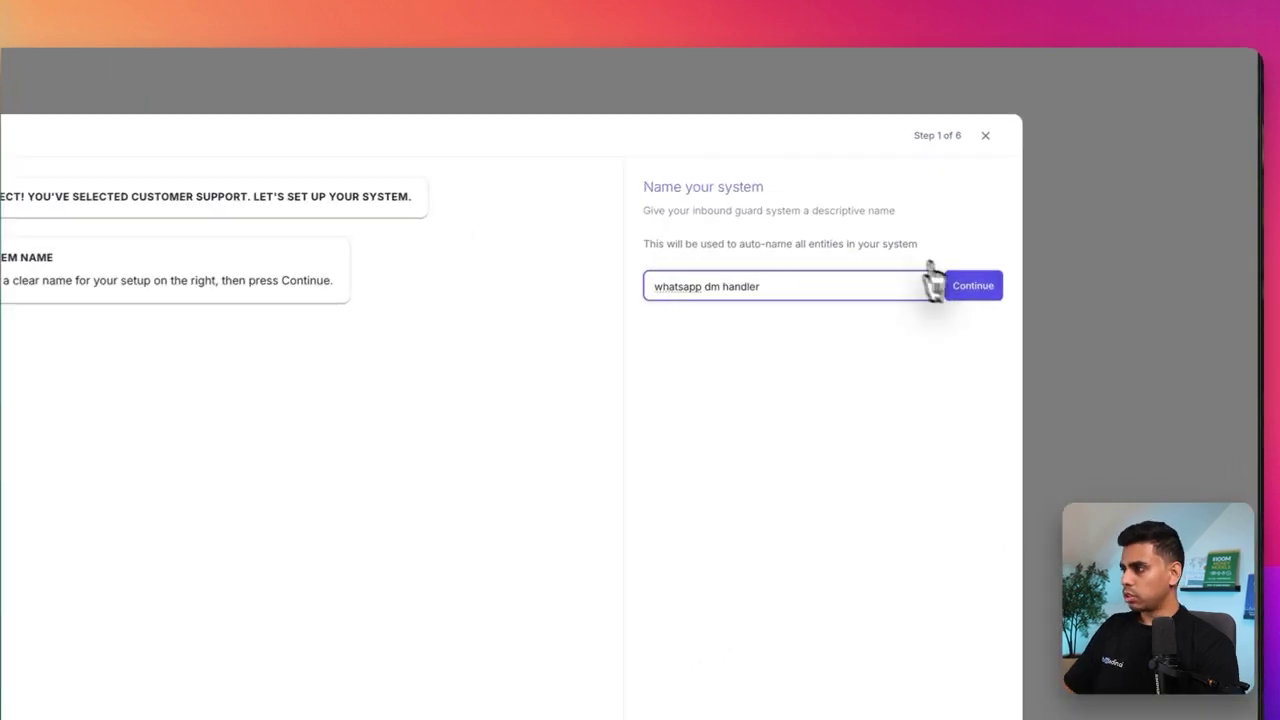
click(1065, 210)
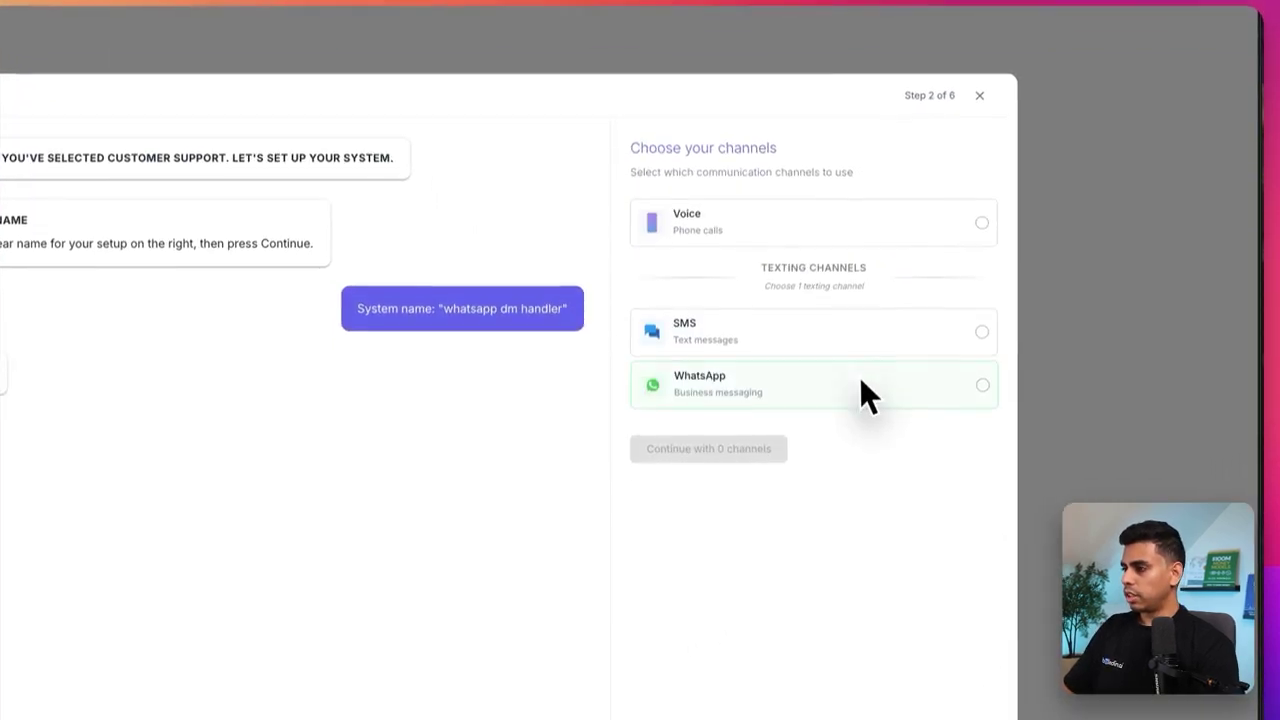
click(805, 390)
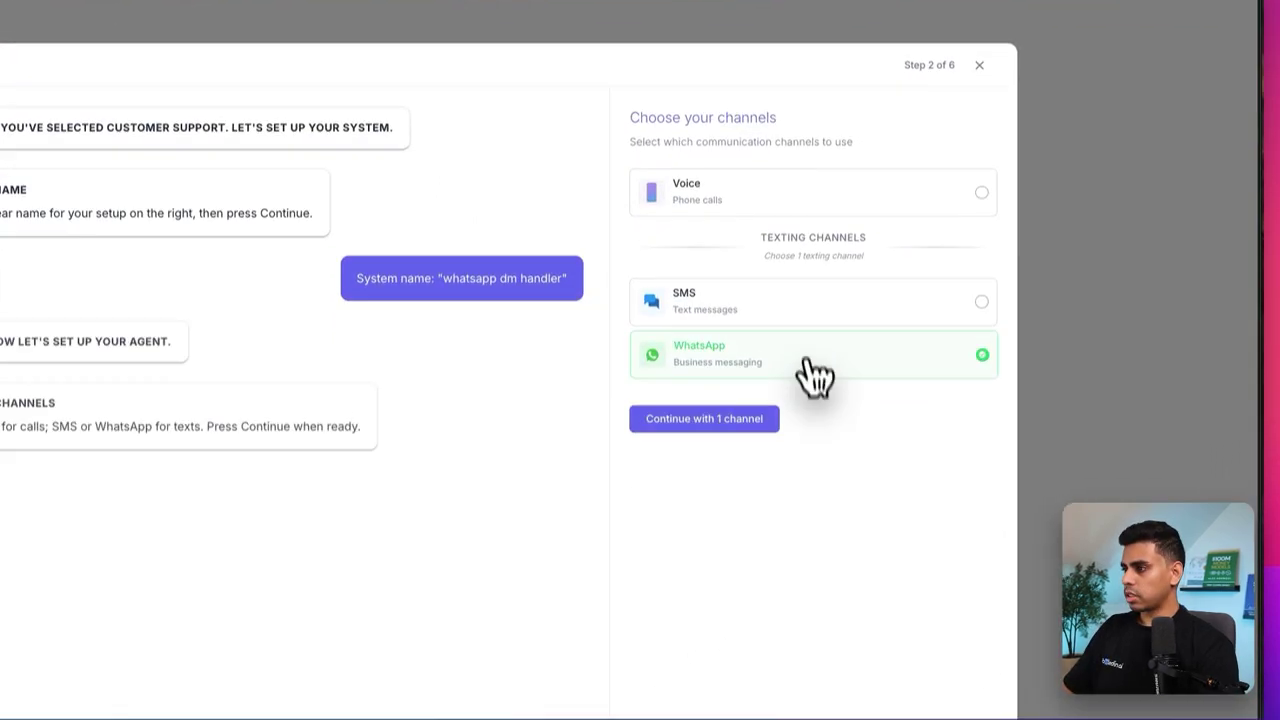
click(734, 450)
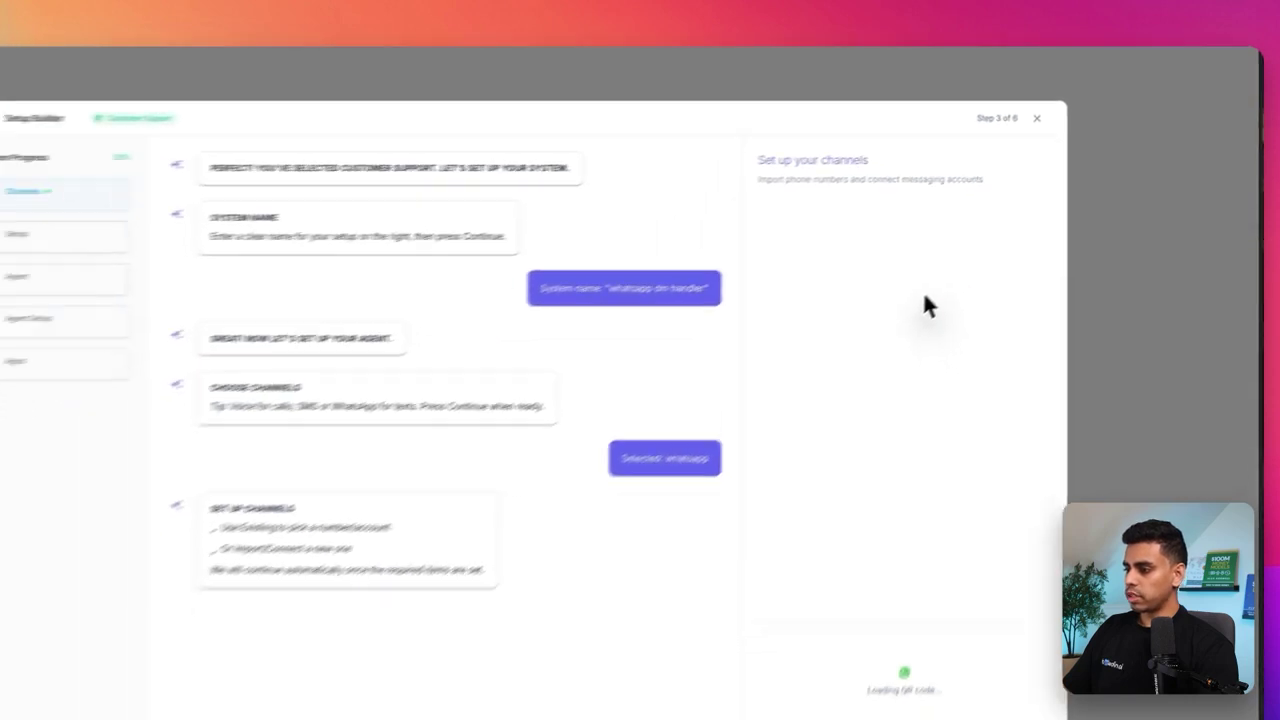
Step: Verify the QR-linked WhatsApp connection, then assign the first existing WhatsApp Business account
scroll(975, 390, down, 1)
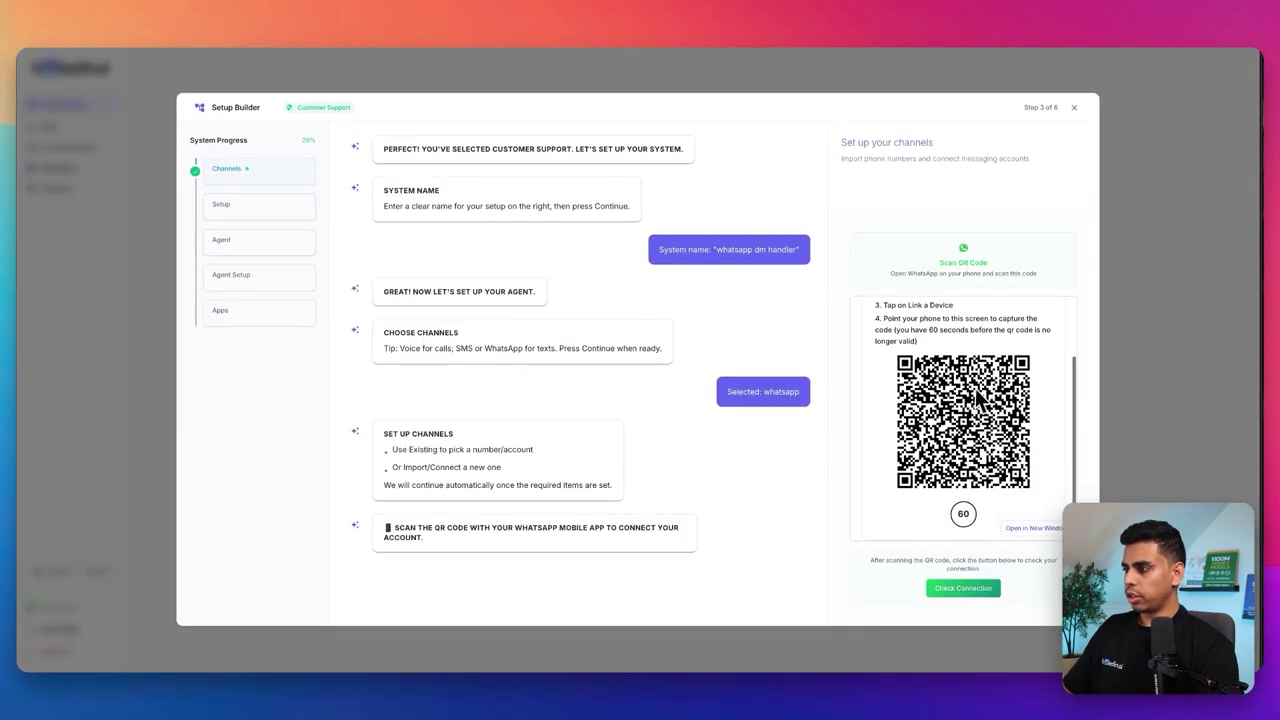
scroll(968, 390, up, 1)
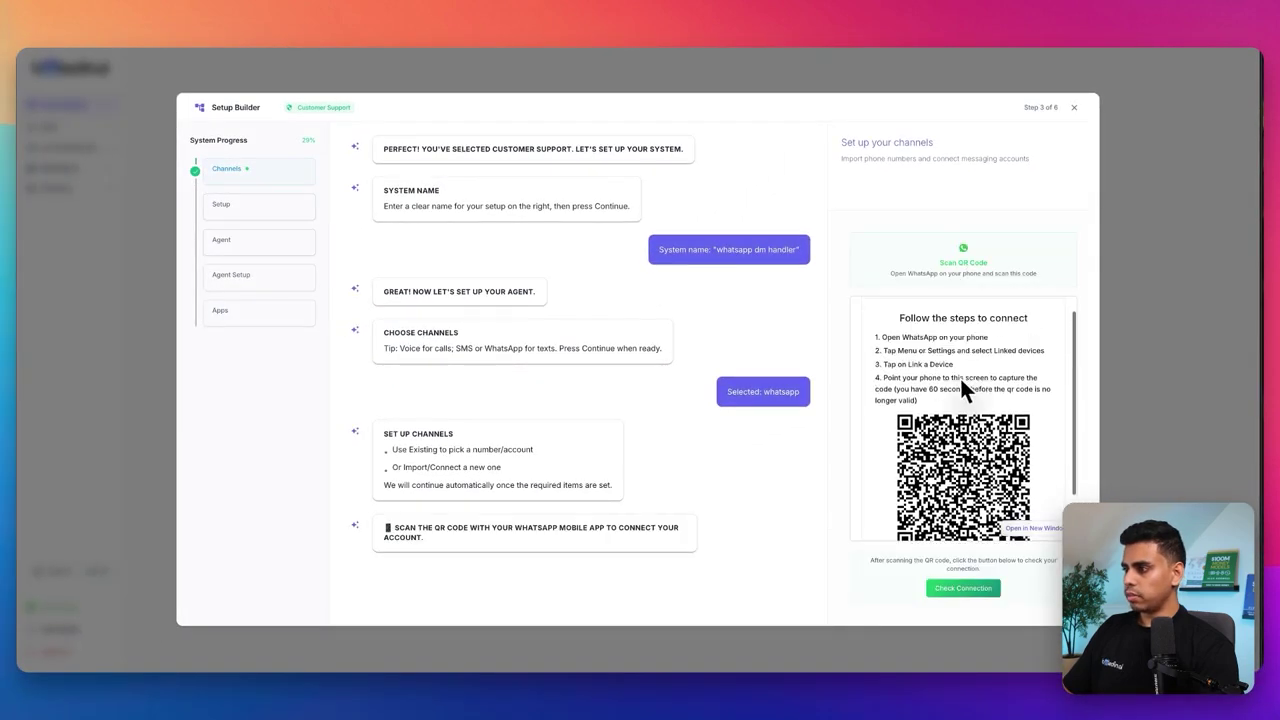
scroll(930, 390, down, 2)
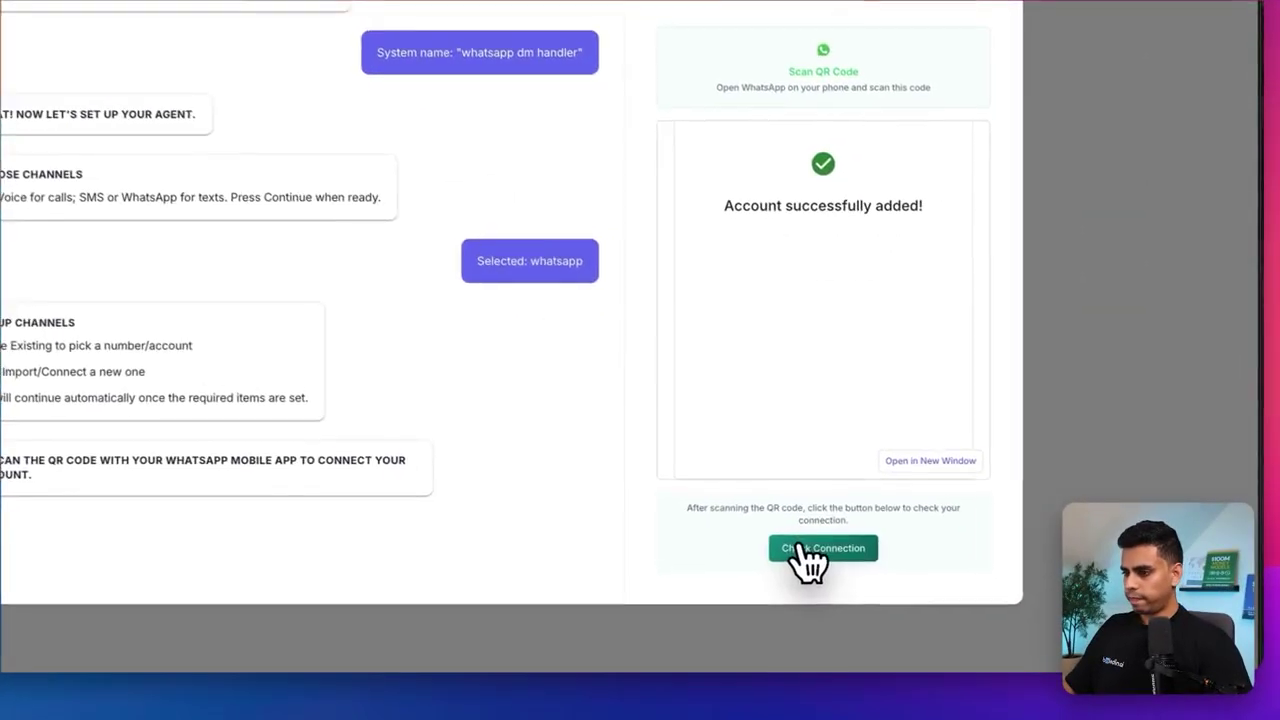
click(963, 588)
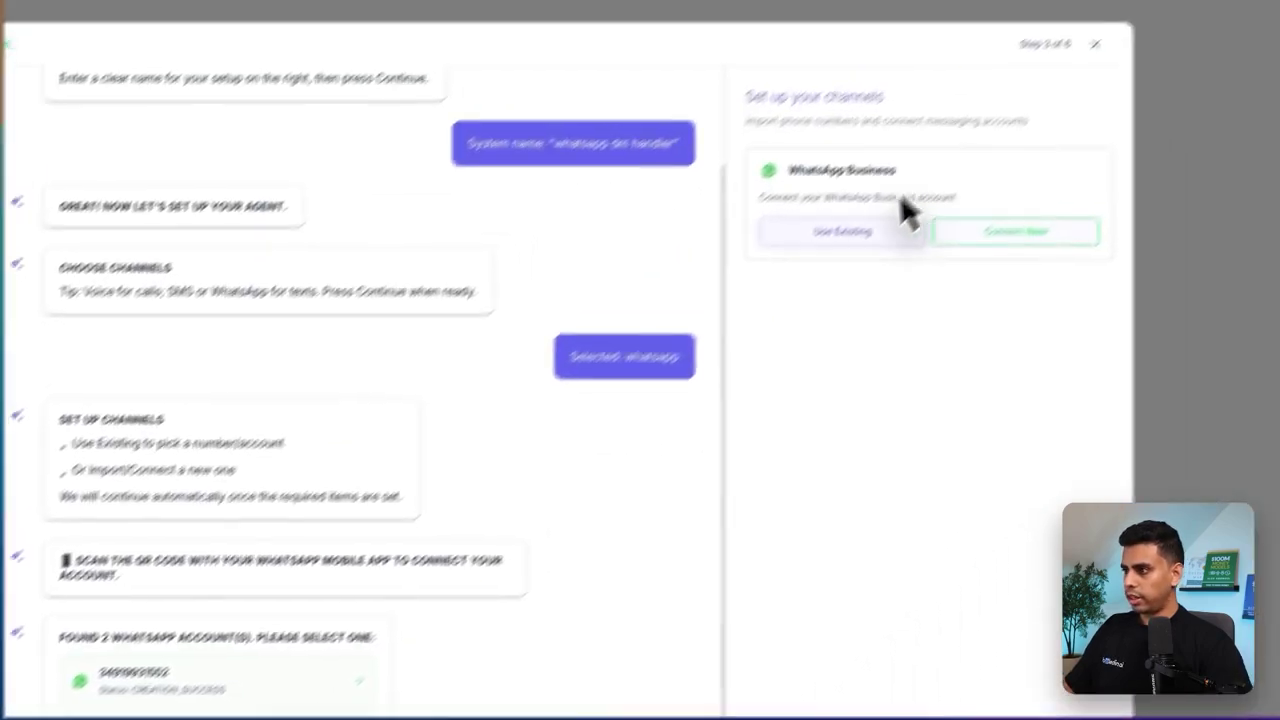
click(1114, 12)
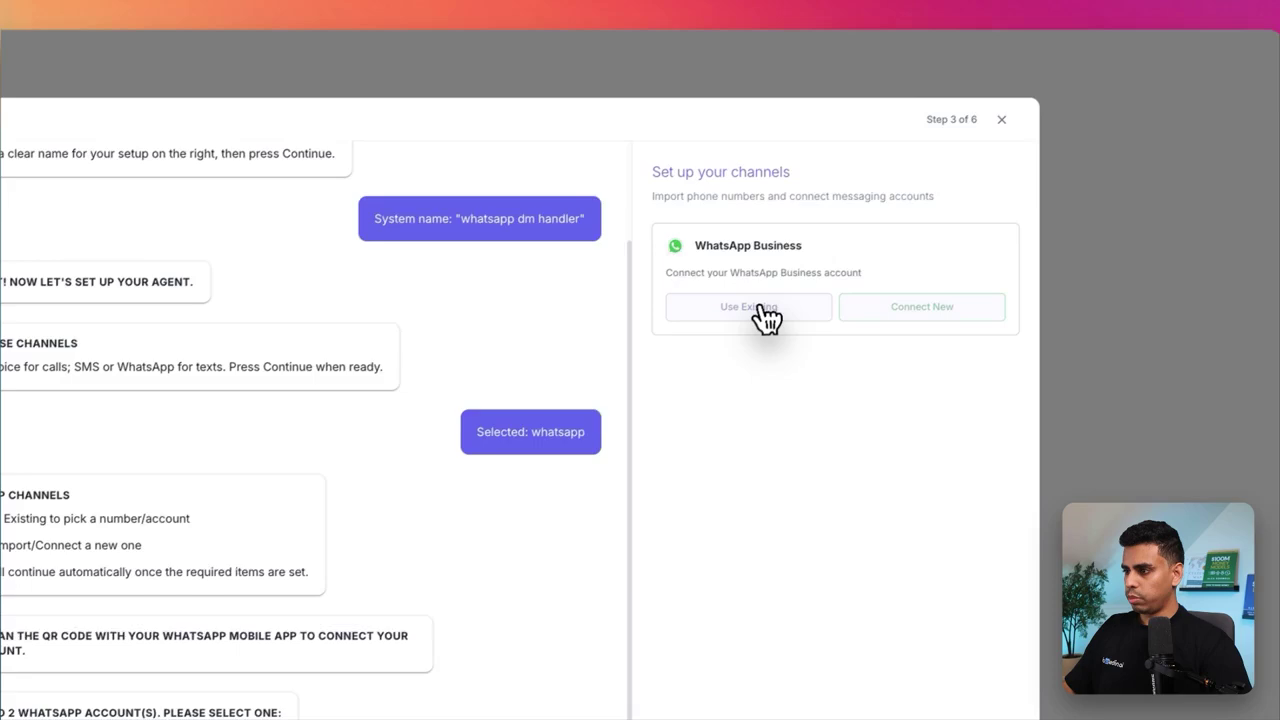
click(757, 345)
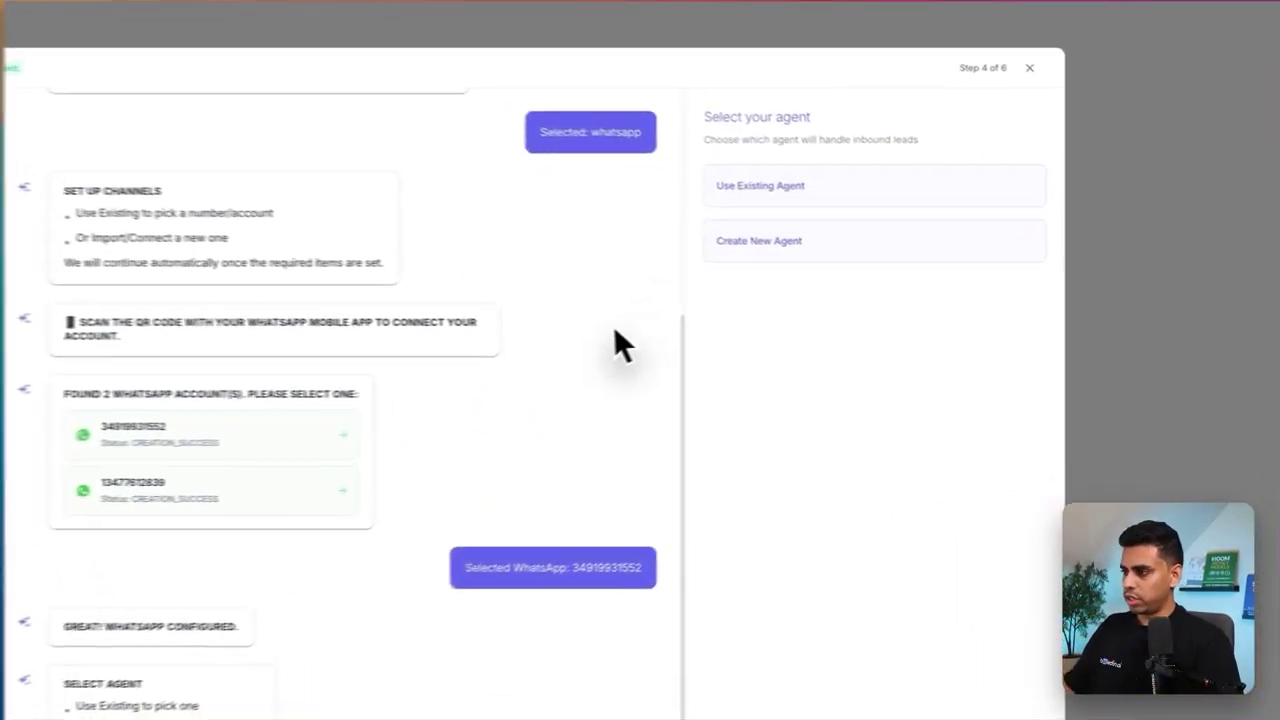
Step: Create a new agent with company name BookedIn and assistant name 'WhatsApp Jason'
click(712, 230)
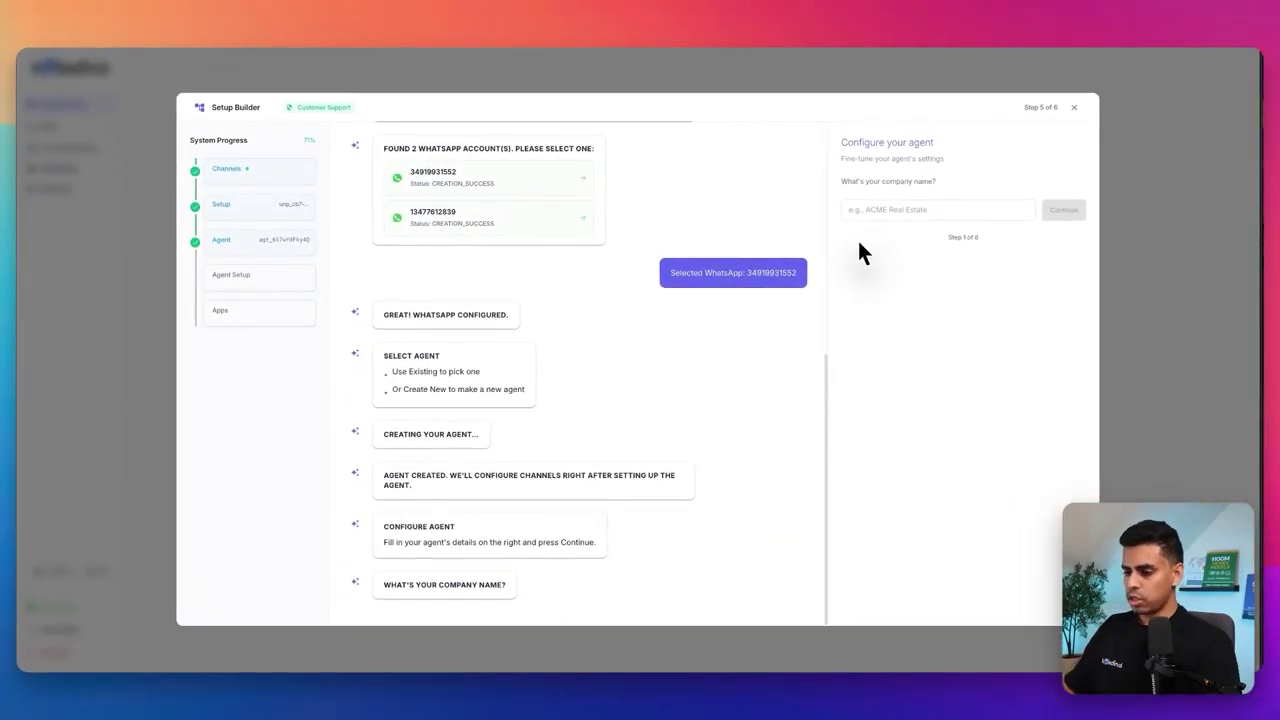
click(928, 210)
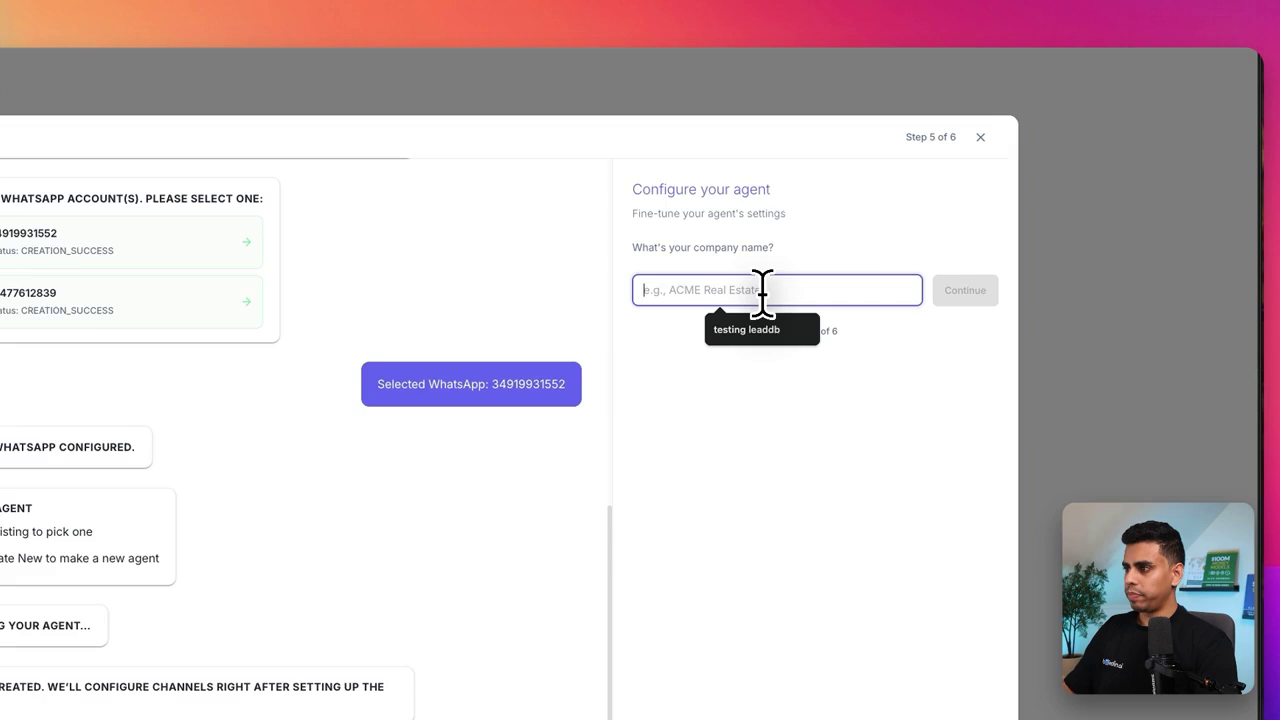
click(960, 296)
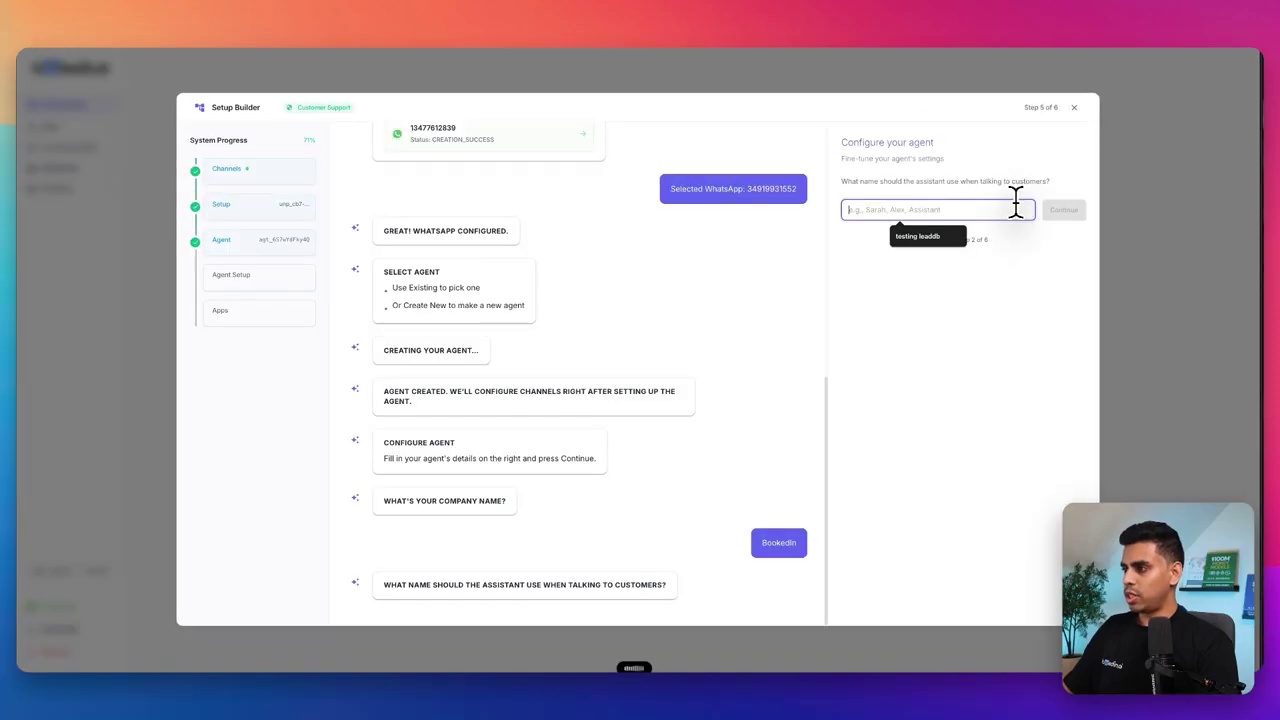
text(WhatsApp Jason)
key(Return)
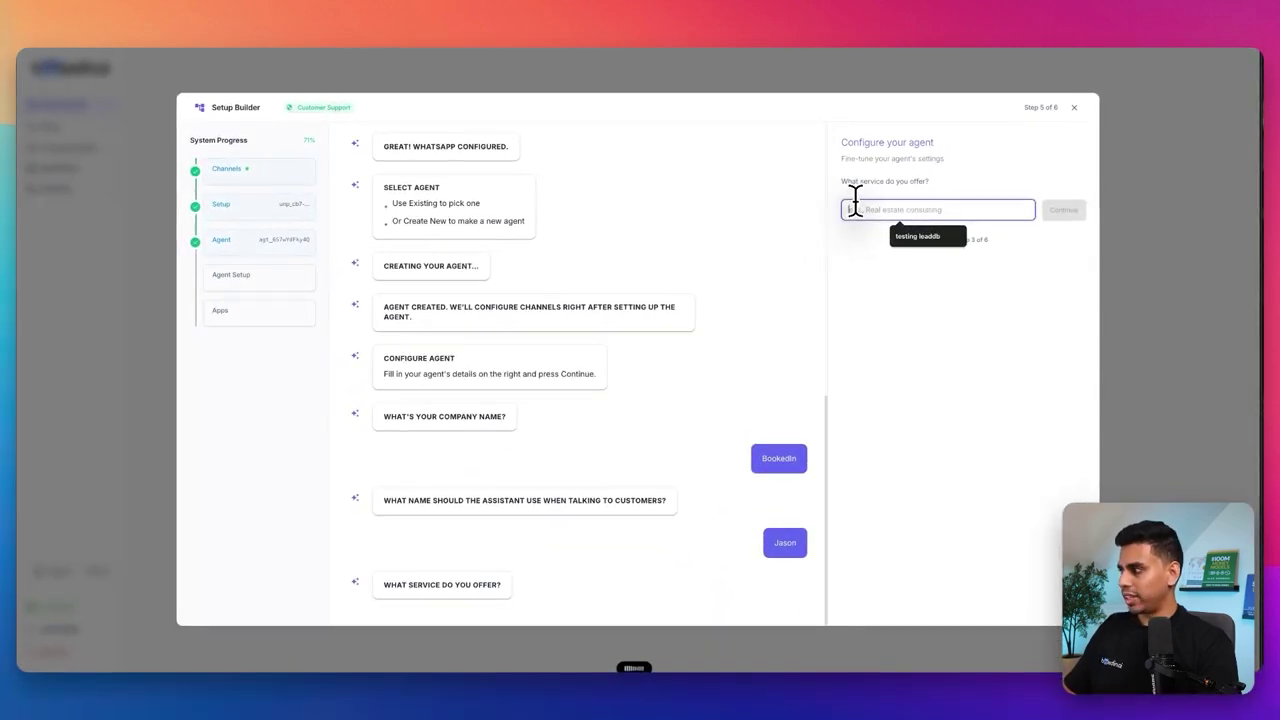
text(We reactivated leads for marketing agencies.)
click(1063, 209)
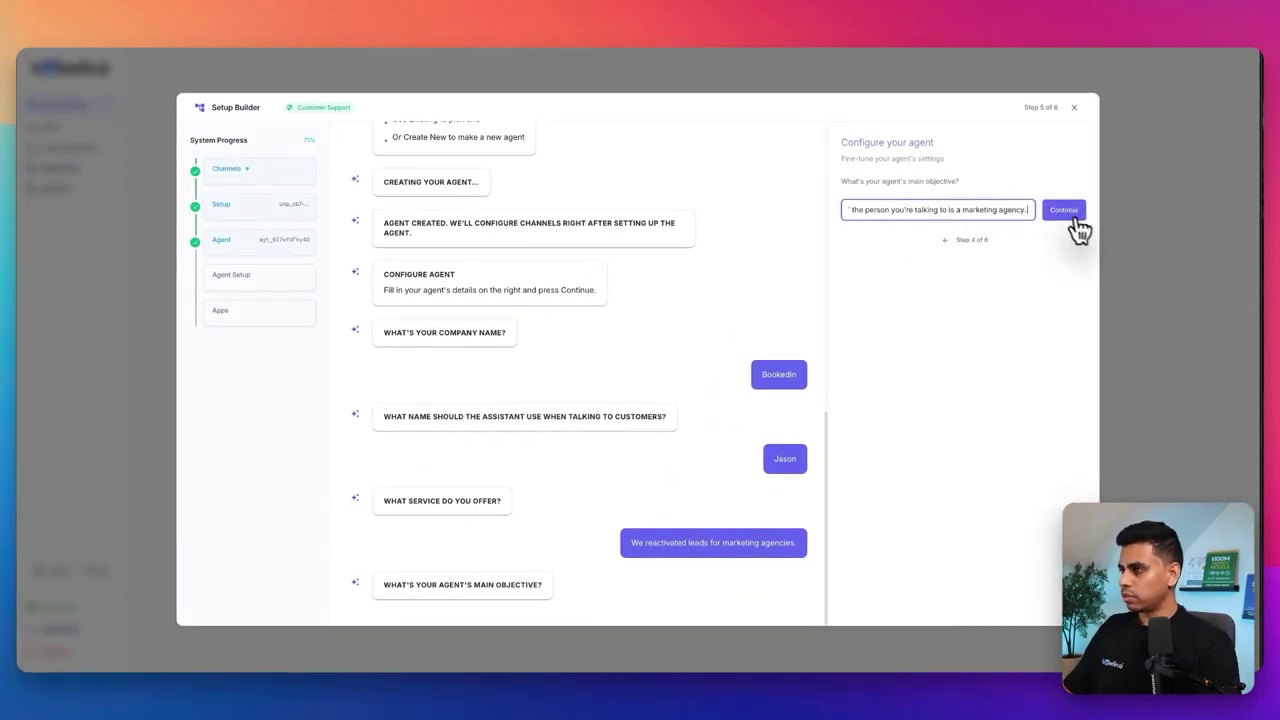
click(1066, 212)
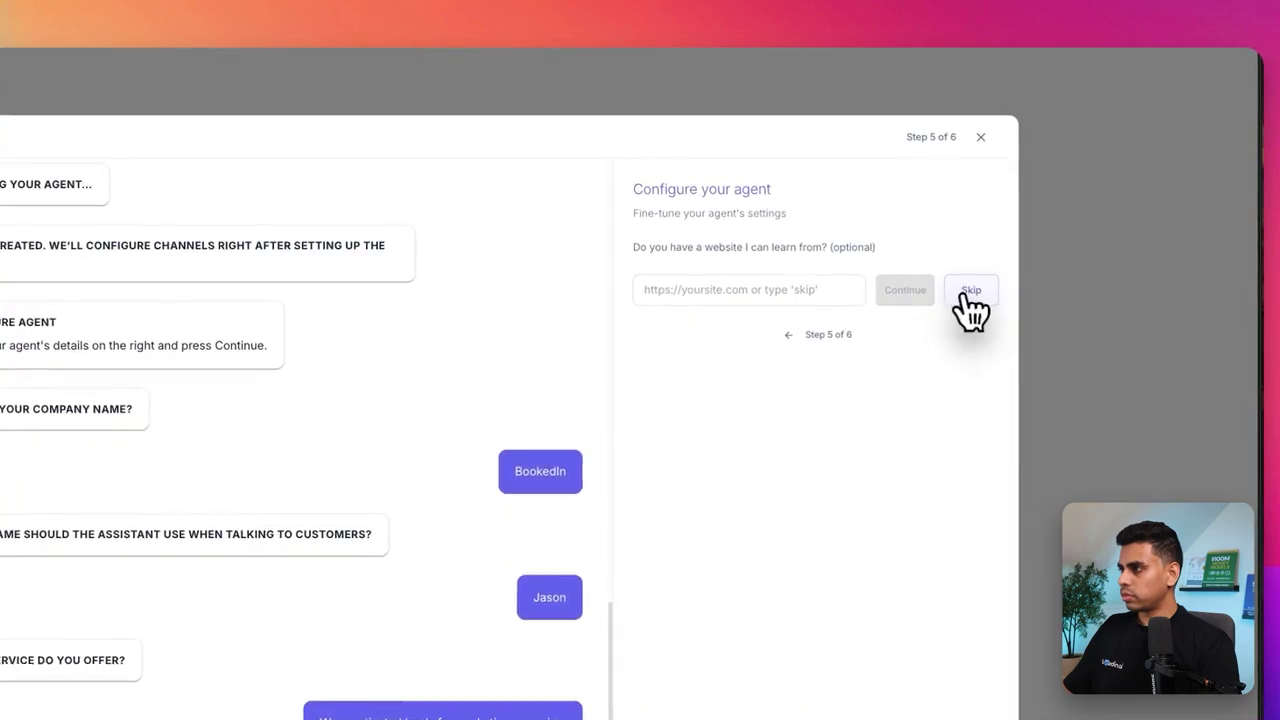
click(782, 290)
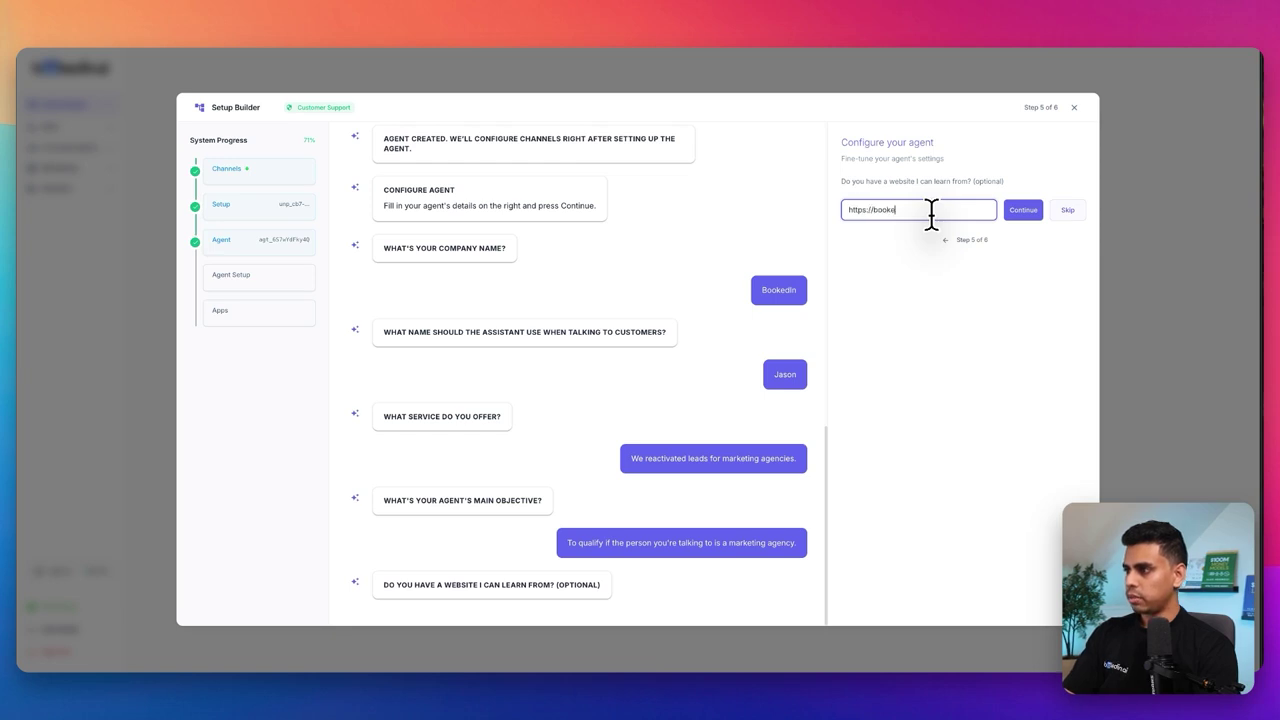
text(in.a)
key(Return)
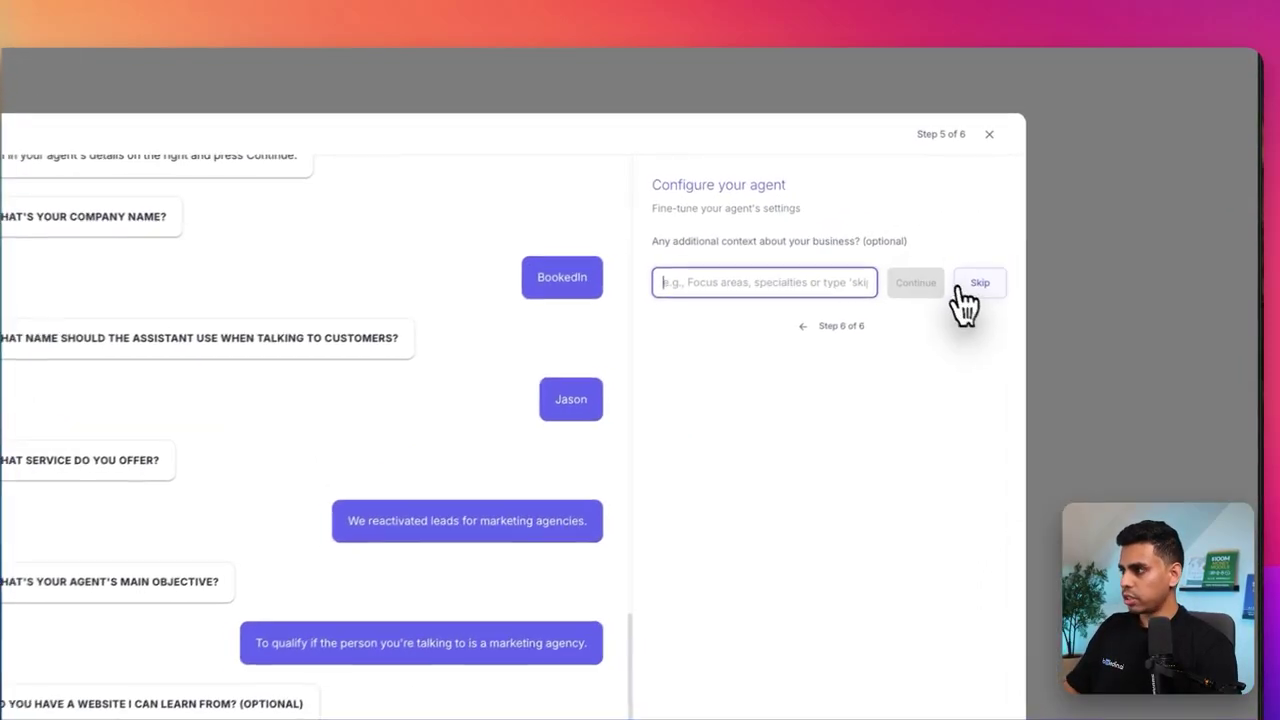
Step: Skip the business context question and search the available tools for 'sheets'
click(1067, 209)
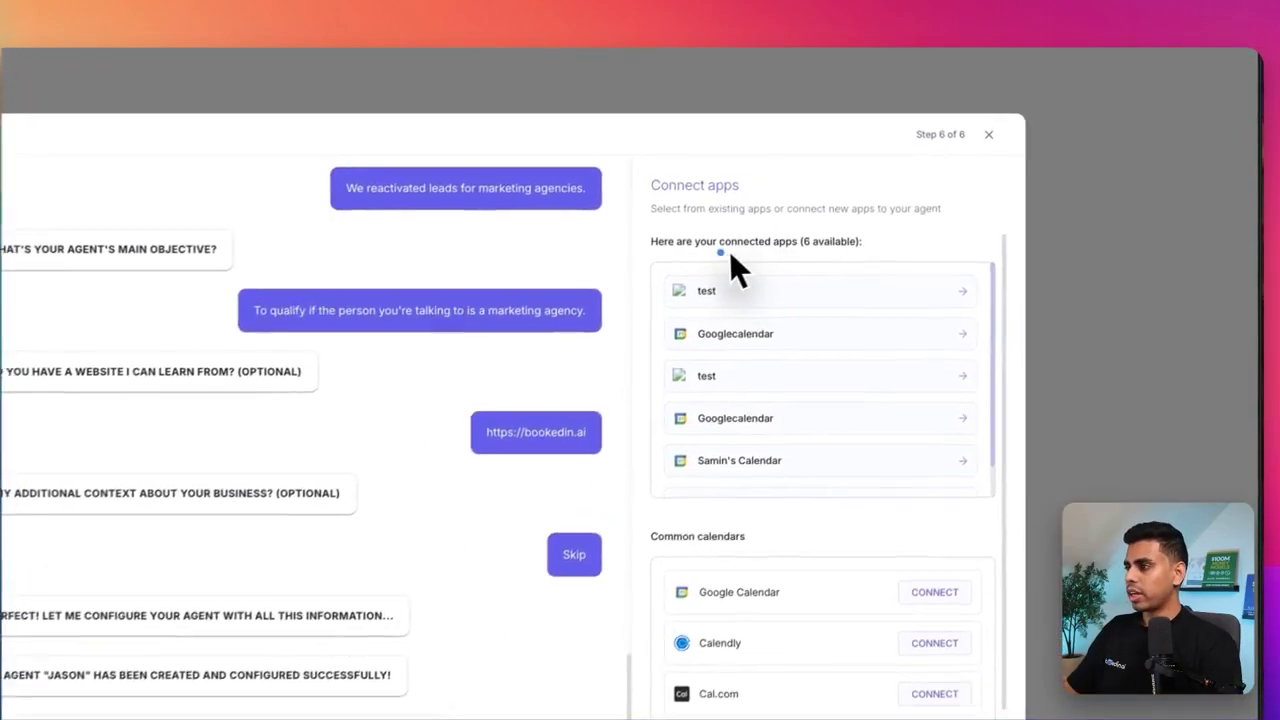
drag(720, 253, 868, 262)
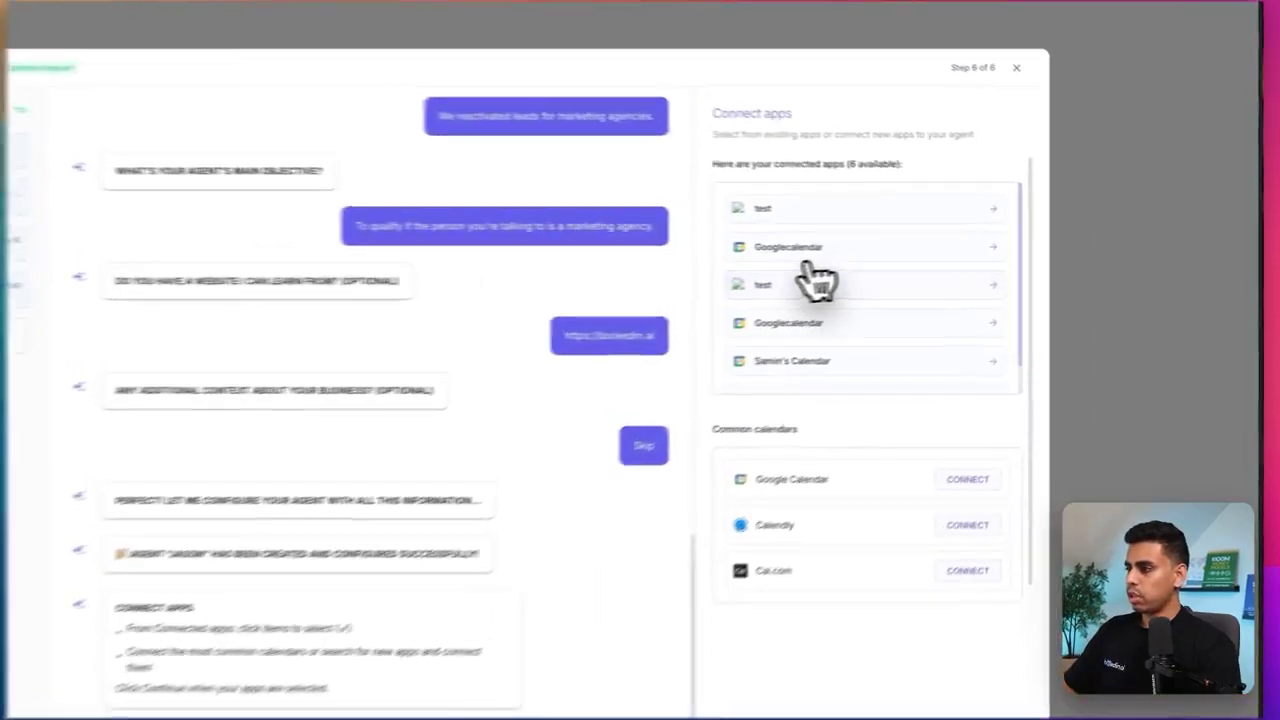
drag(868, 257, 934, 257)
scroll(775, 290, down, 1)
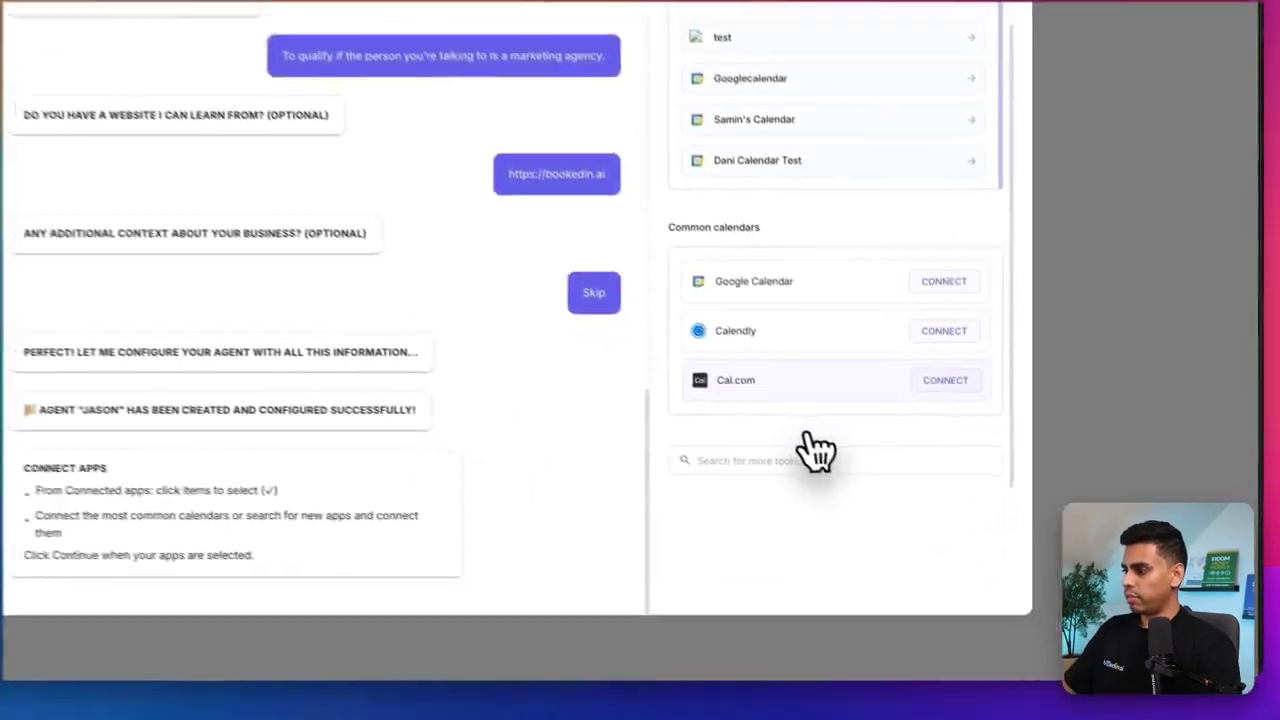
click(897, 557)
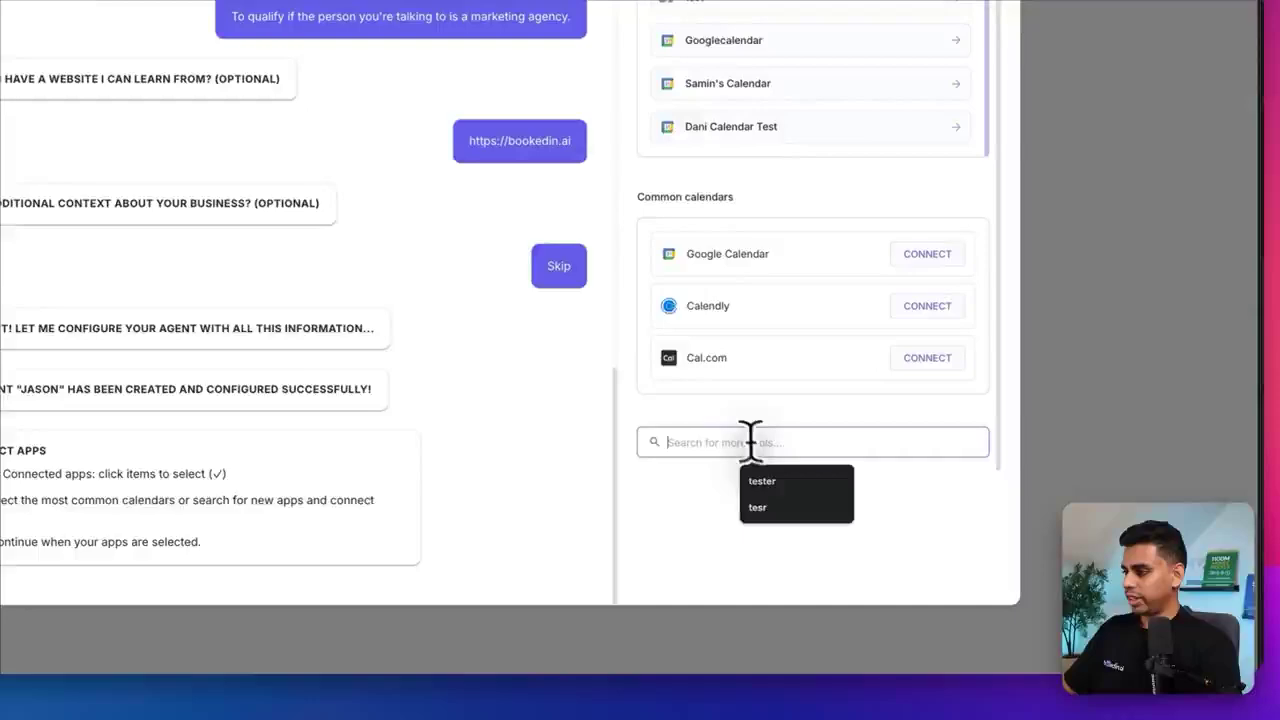
text(sheets)
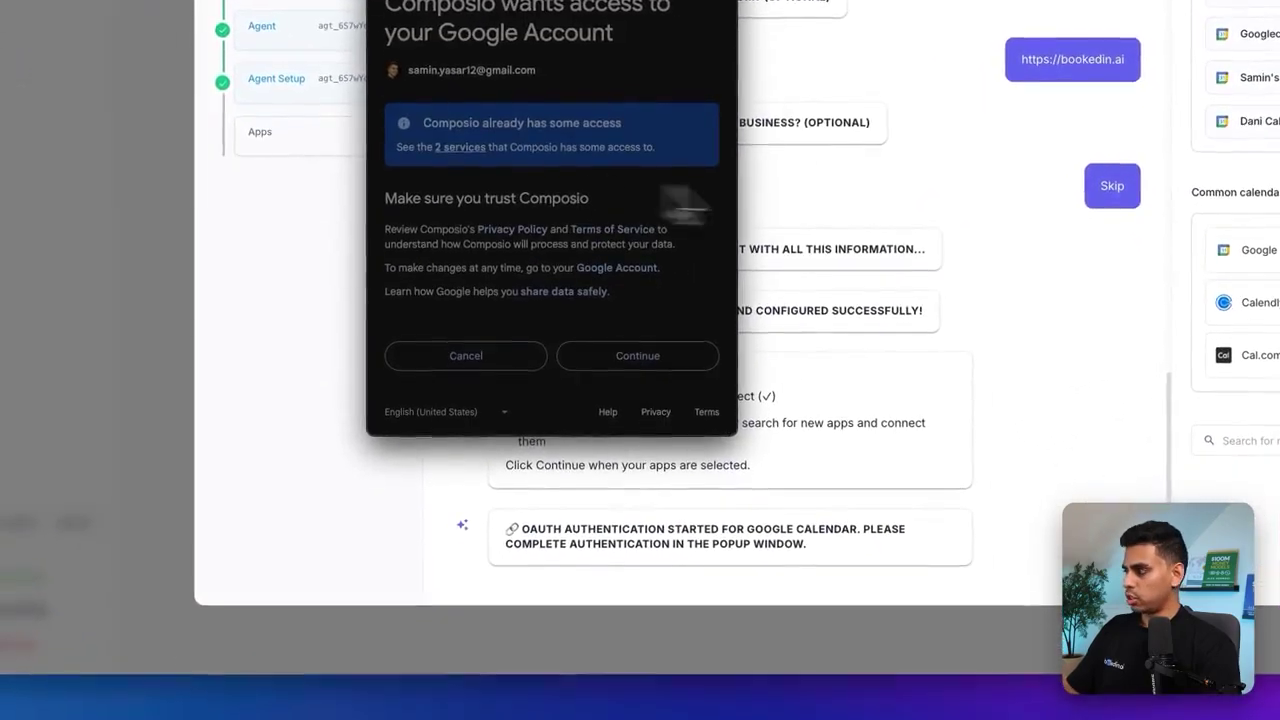
Step: Authorize Google Calendar and attach the Googlecalendar app to agent Jason to finish the system
click(637, 355)
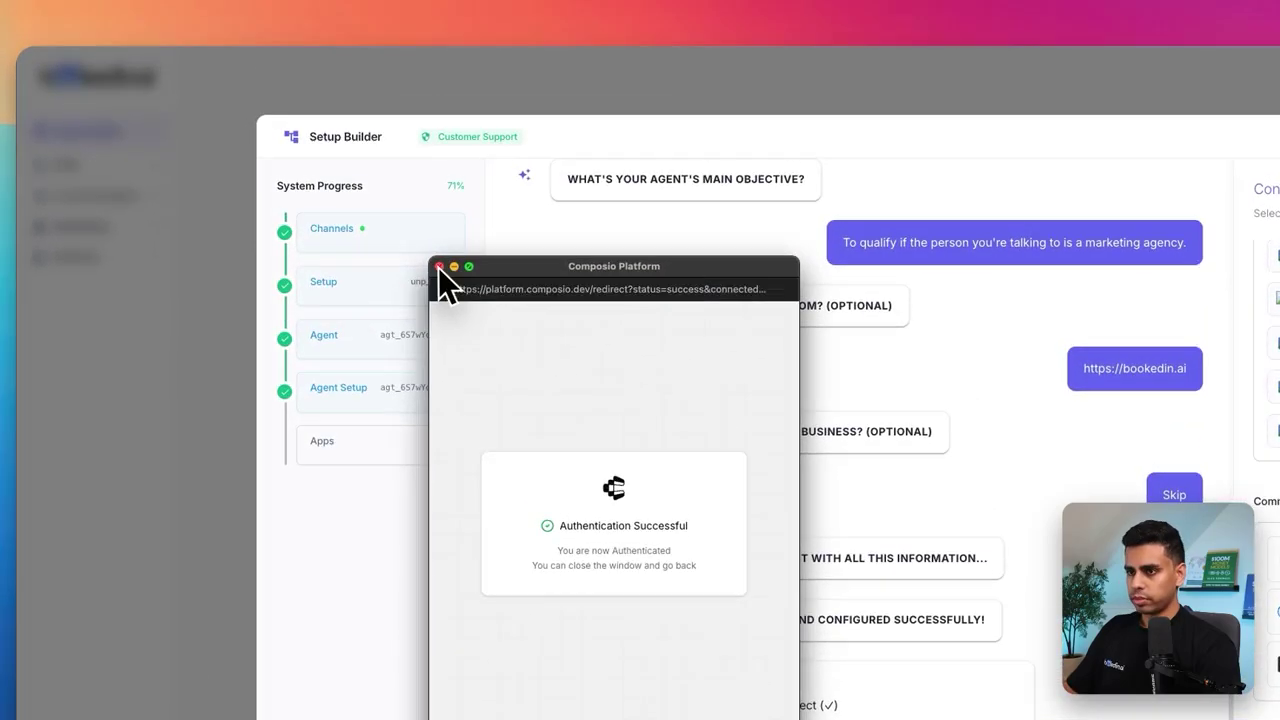
click(438, 260)
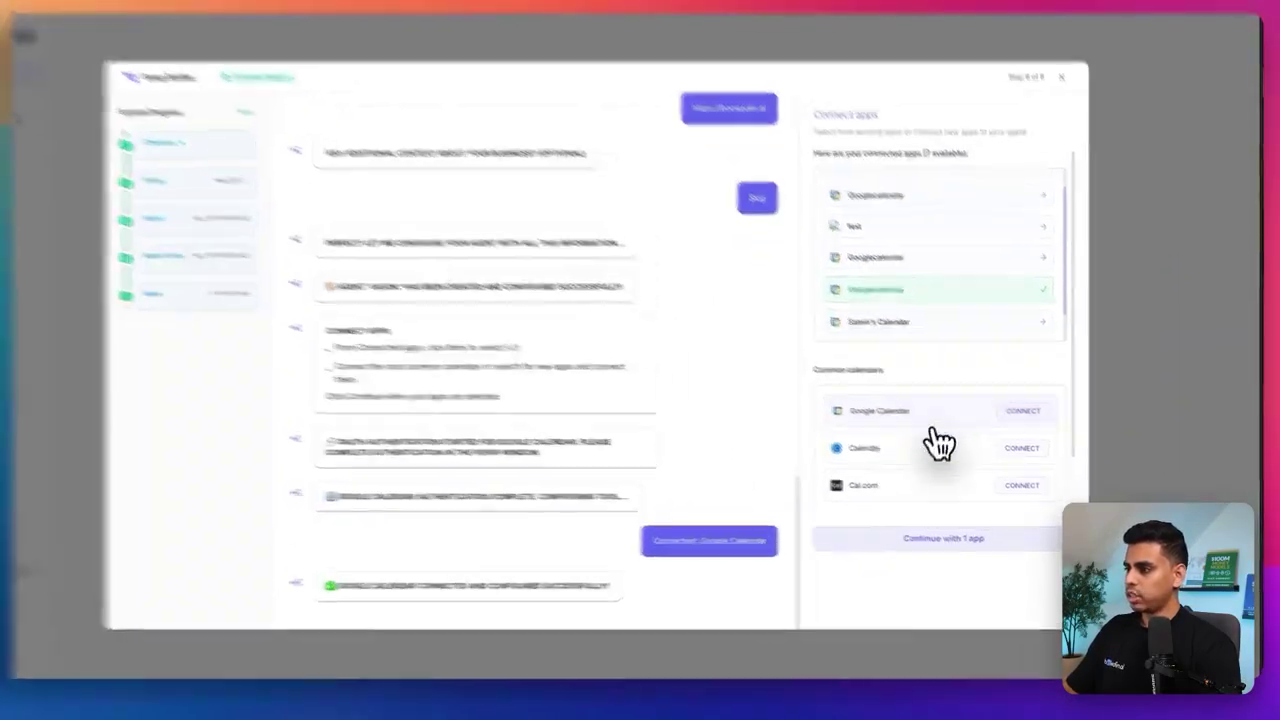
scroll(890, 310, down, 1)
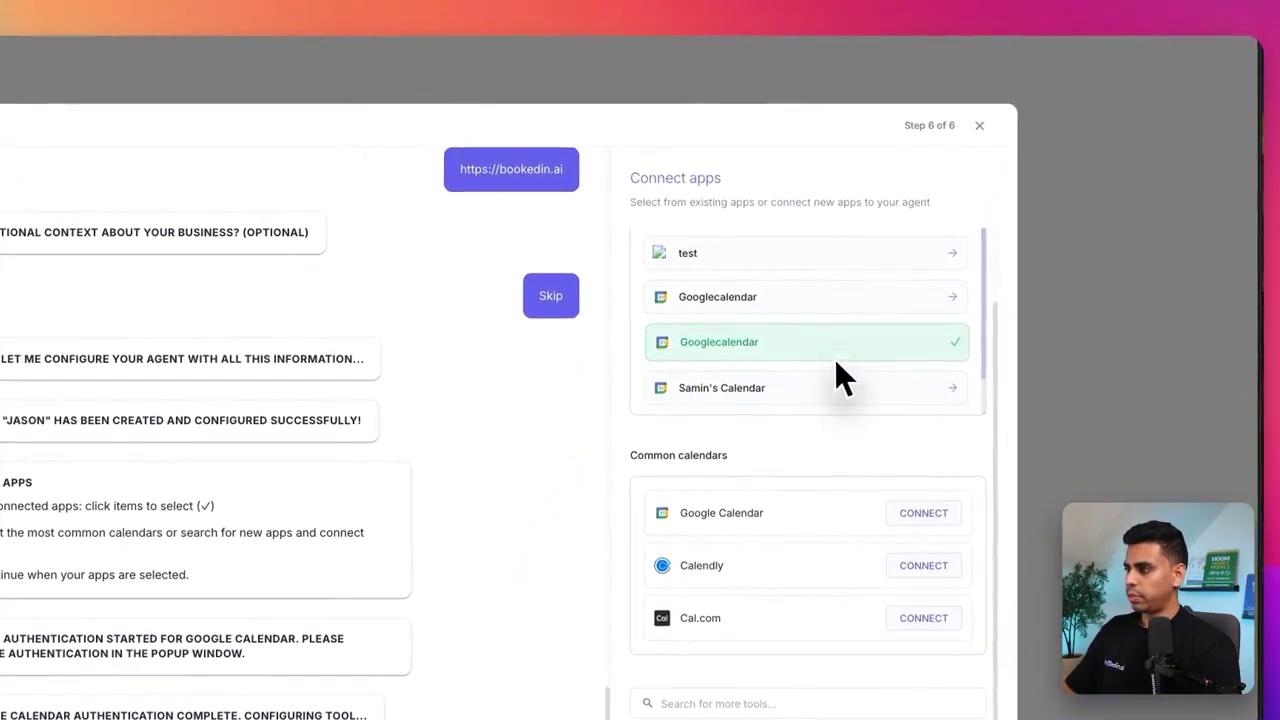
scroll(835, 370, up, 1)
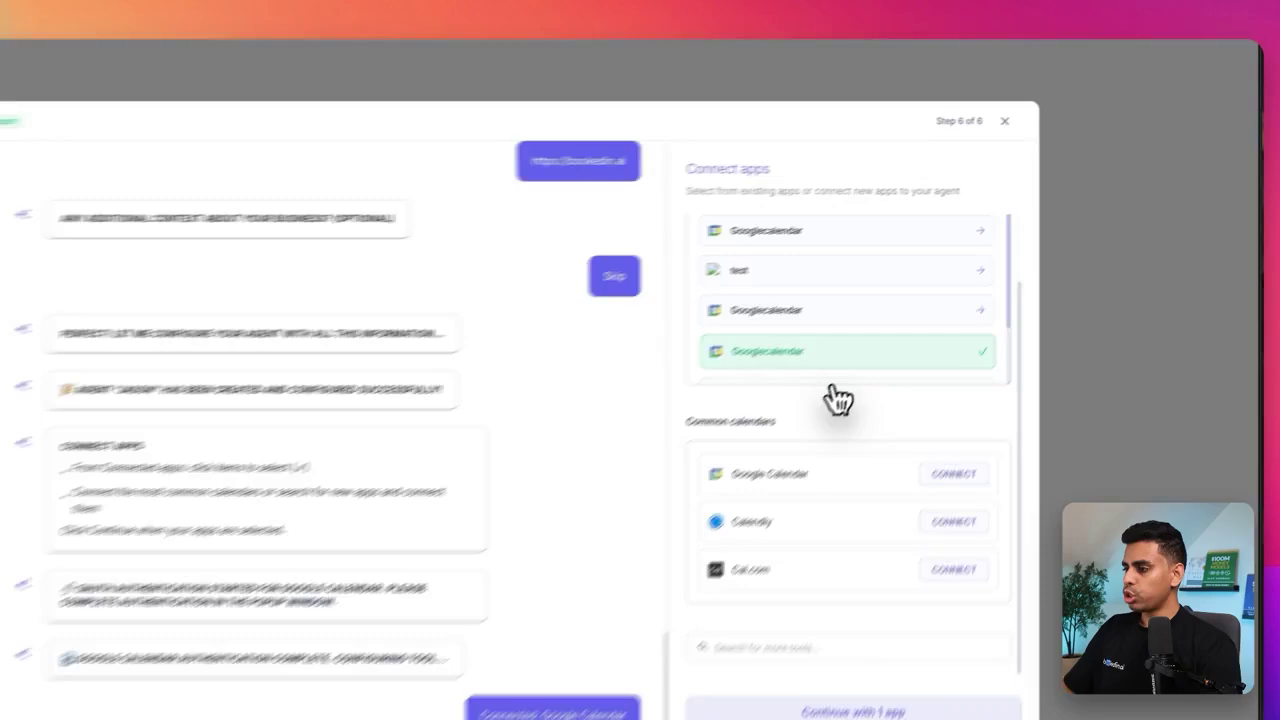
scroll(835, 370, down, 2)
scroll(820, 368, up, 1)
scroll(805, 366, up, 1)
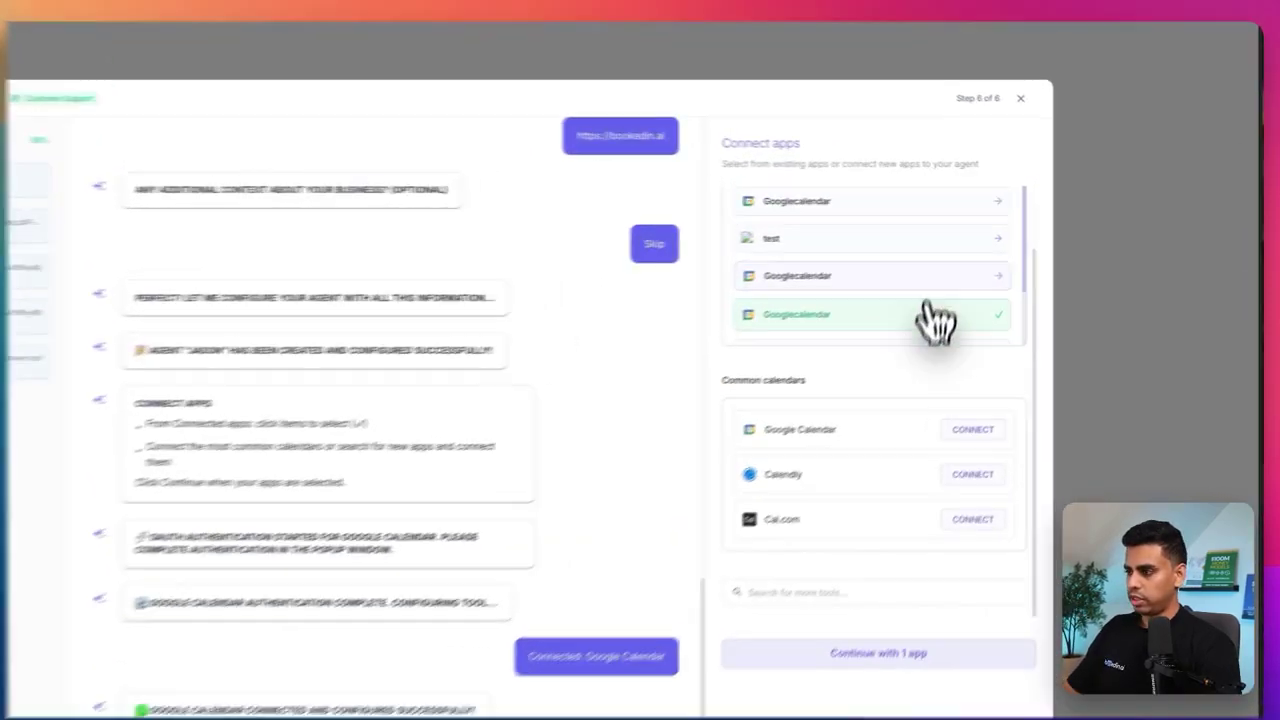
click(945, 250)
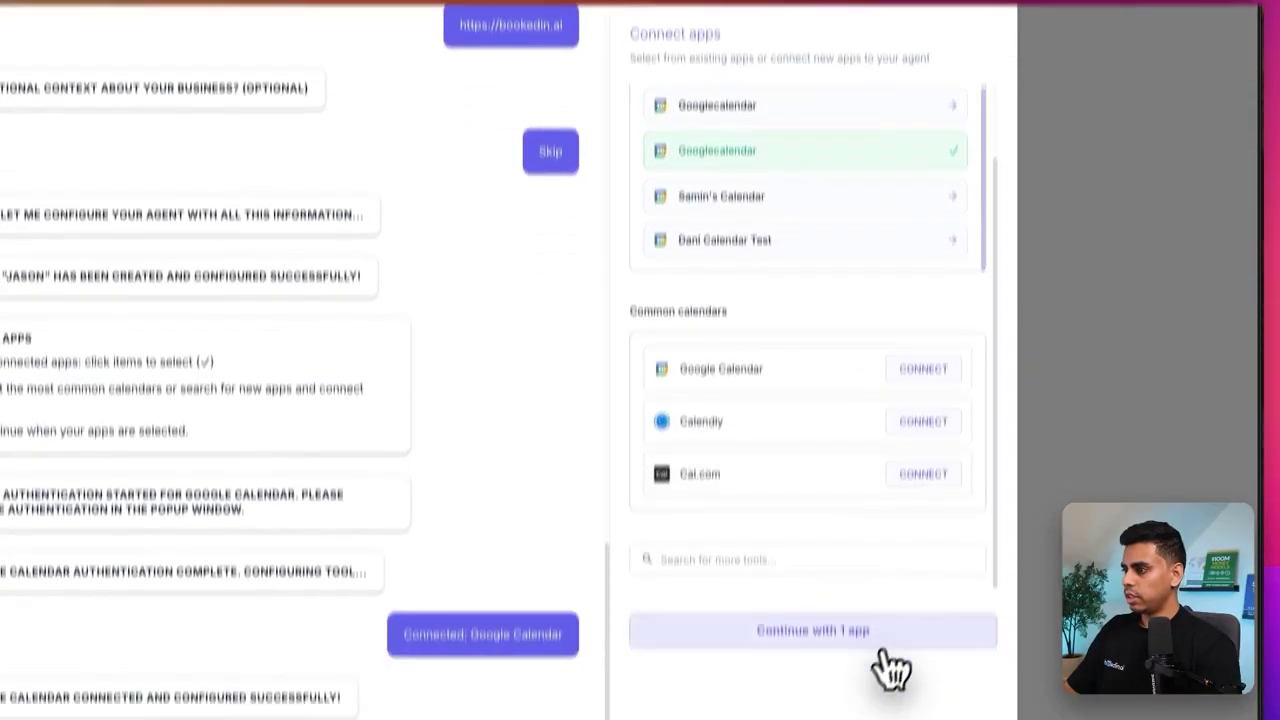
click(858, 485)
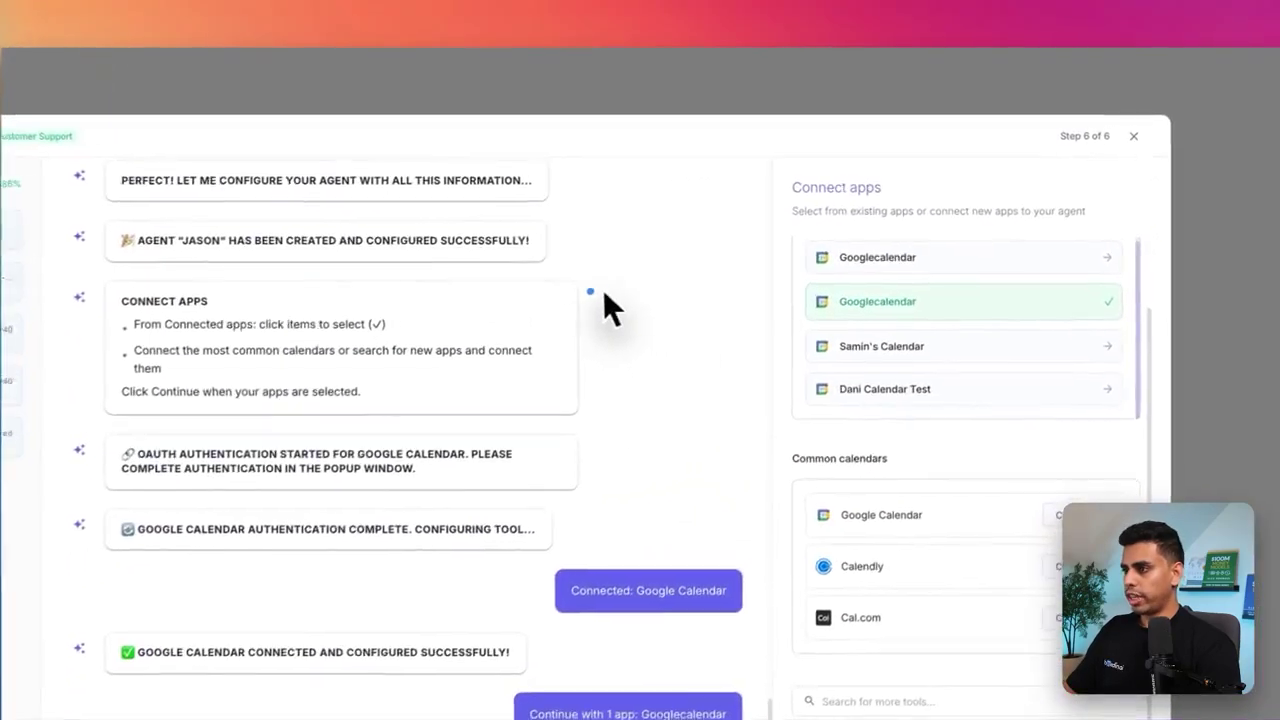
drag(702, 253, 786, 319)
mouse_move(702, 385)
mouse_down()
mouse_move(593, 288)
mouse_move(642, 327)
mouse_move(637, 340)
mouse_move(679, 294)
mouse_move(665, 350)
mouse_up()
click(713, 318)
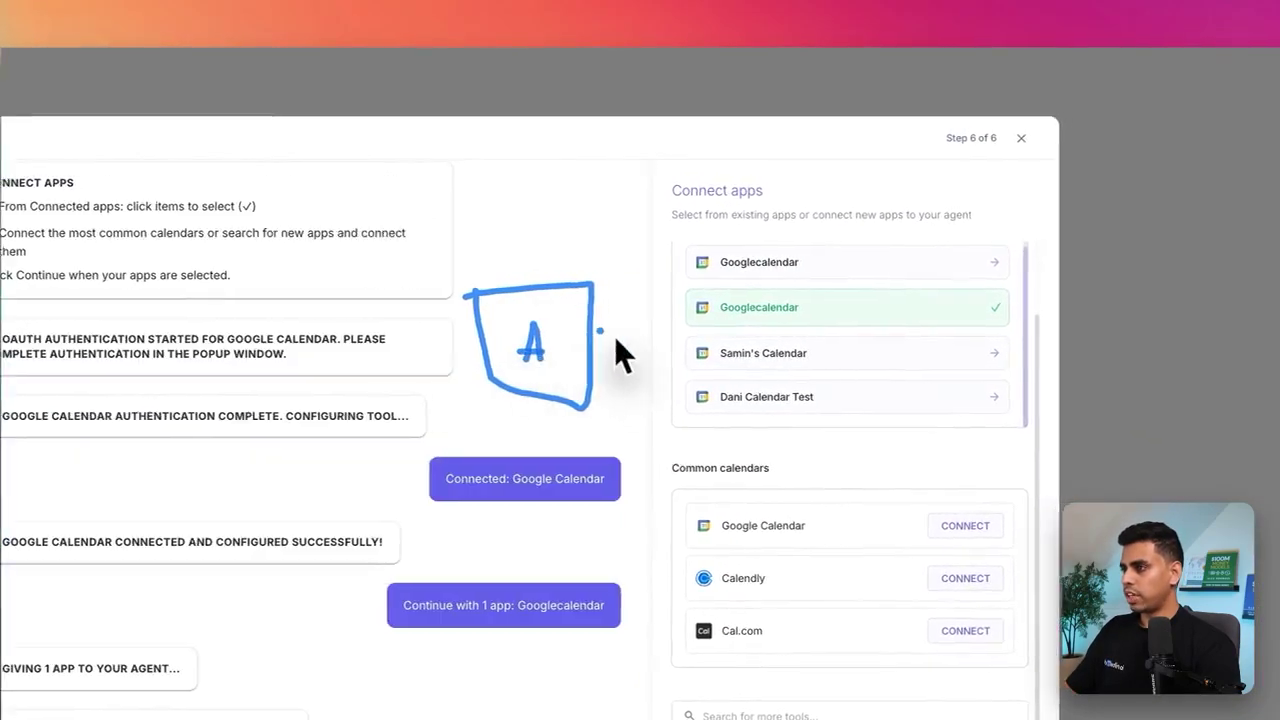
click(658, 274)
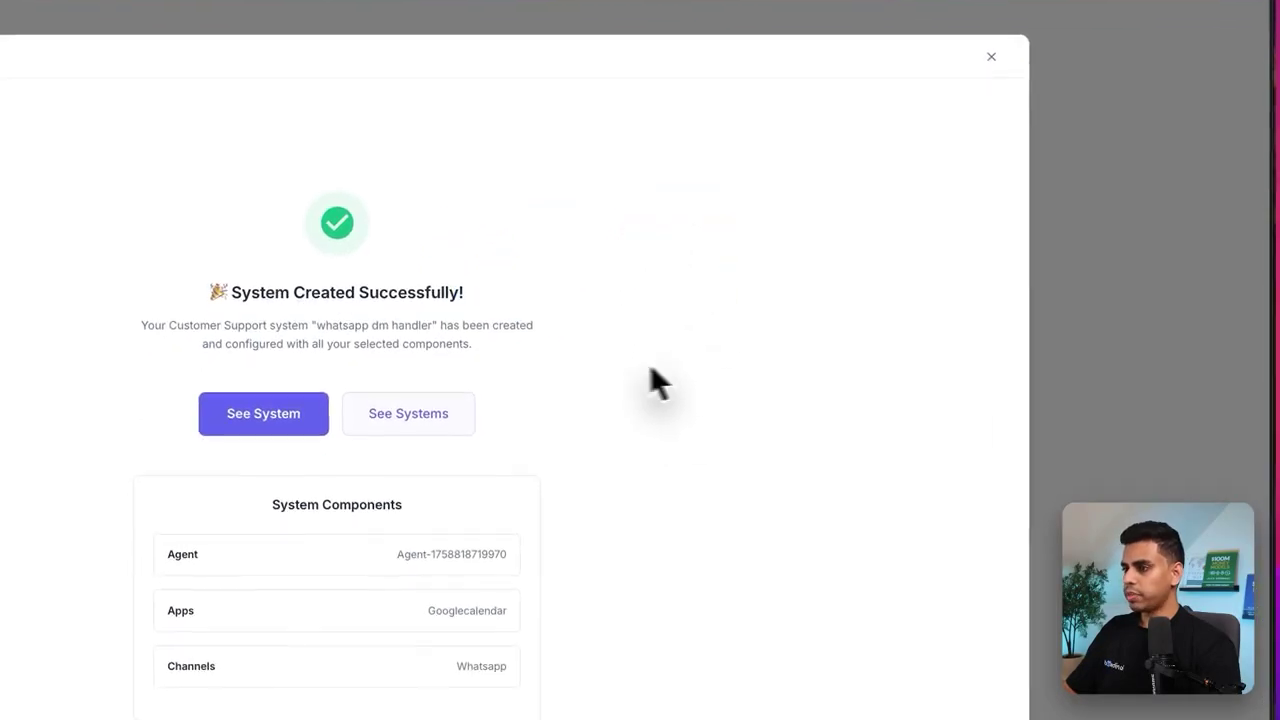
Step: Open the whatsapp dm handler system and highlight its Customer Support, Jason and Analytics stages
mouse_move(537, 291)
mouse_down()
mouse_move(628, 300)
mouse_move(671, 277)
mouse_up()
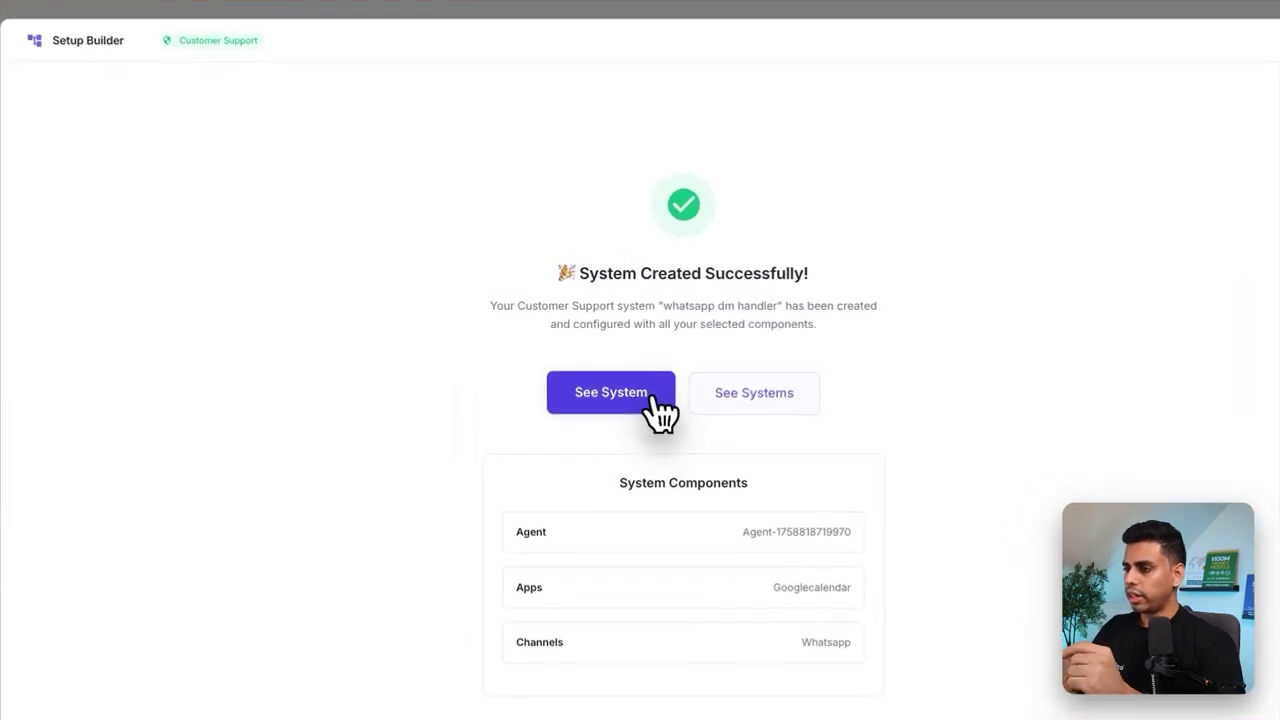
click(600, 349)
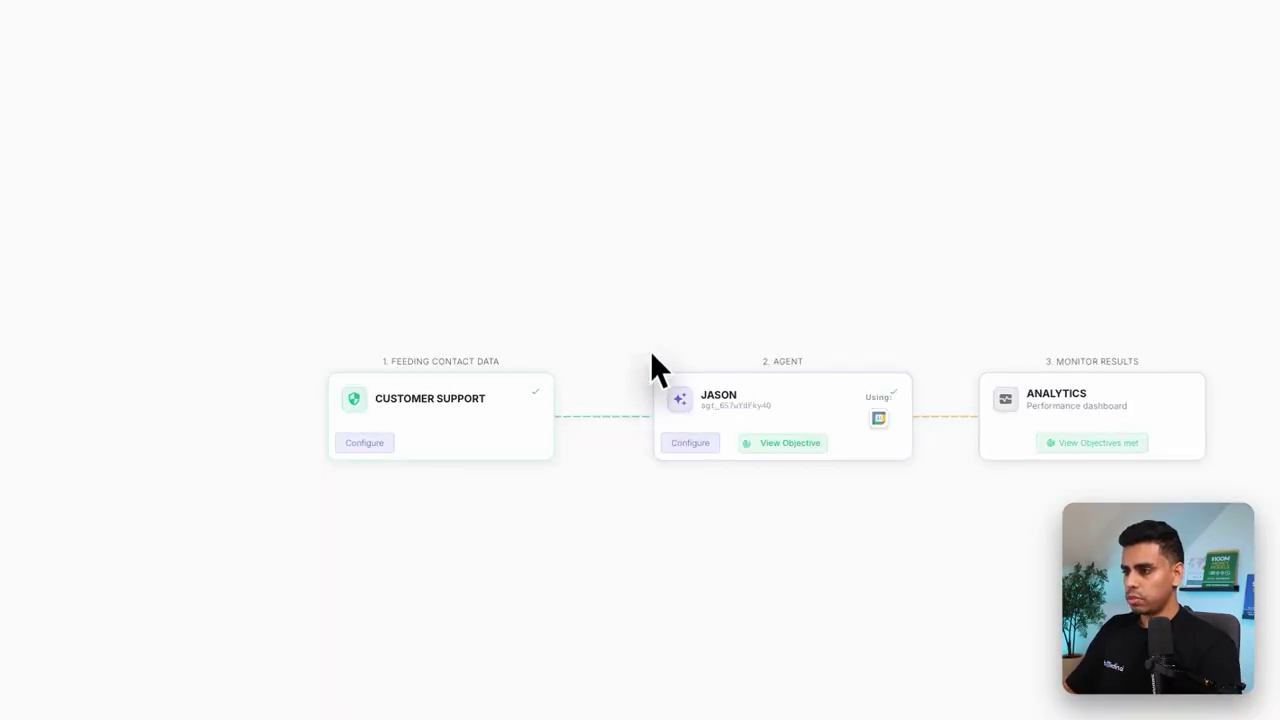
drag(543, 363, 840, 355)
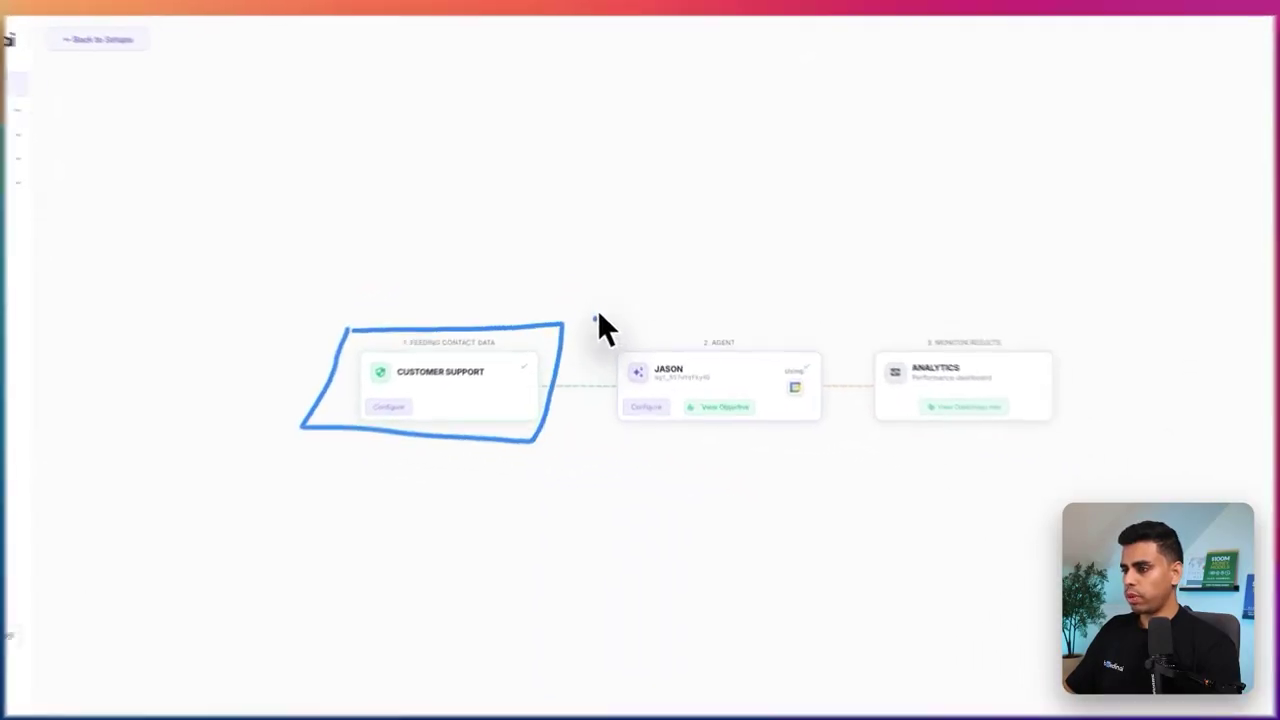
mouse_move(590, 343)
mouse_down()
mouse_move(657, 520)
mouse_move(915, 350)
mouse_move(1259, 434)
mouse_up()
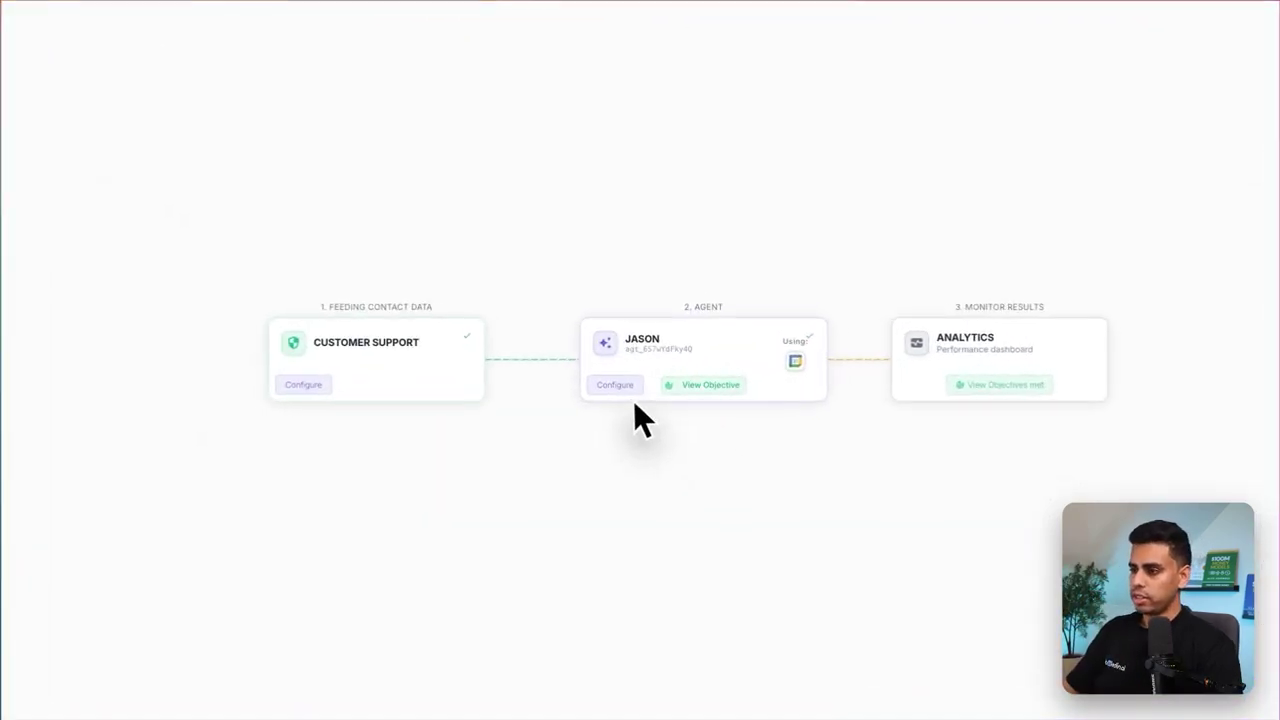
Step: Open agent Jason's Channels settings and review the WhatsApp channel instructions
click(616, 386)
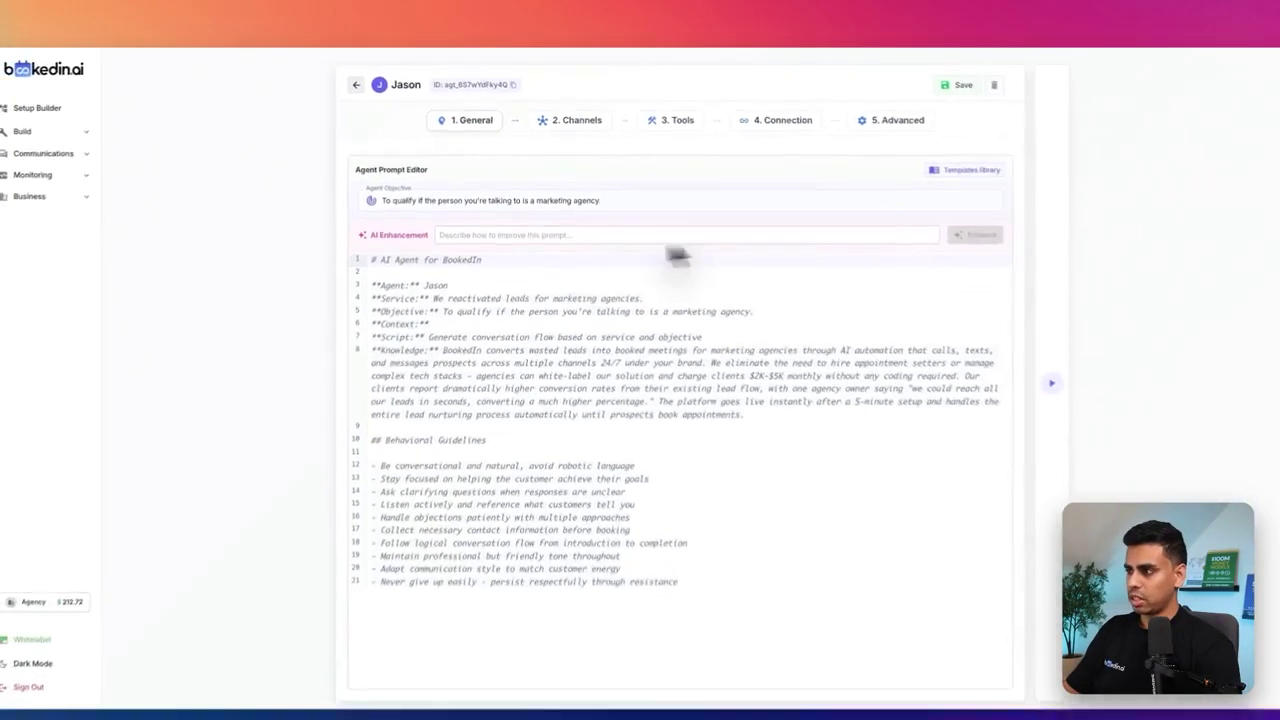
click(570, 122)
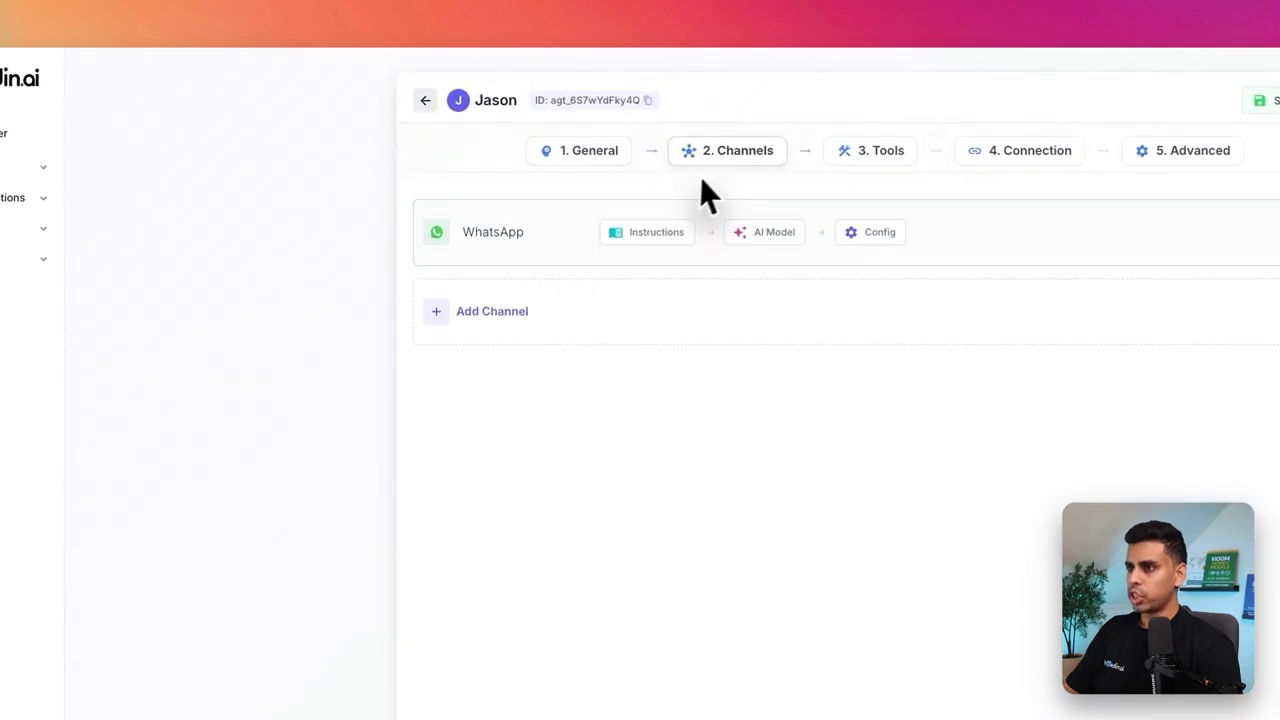
click(636, 246)
scroll(692, 493, down, 10)
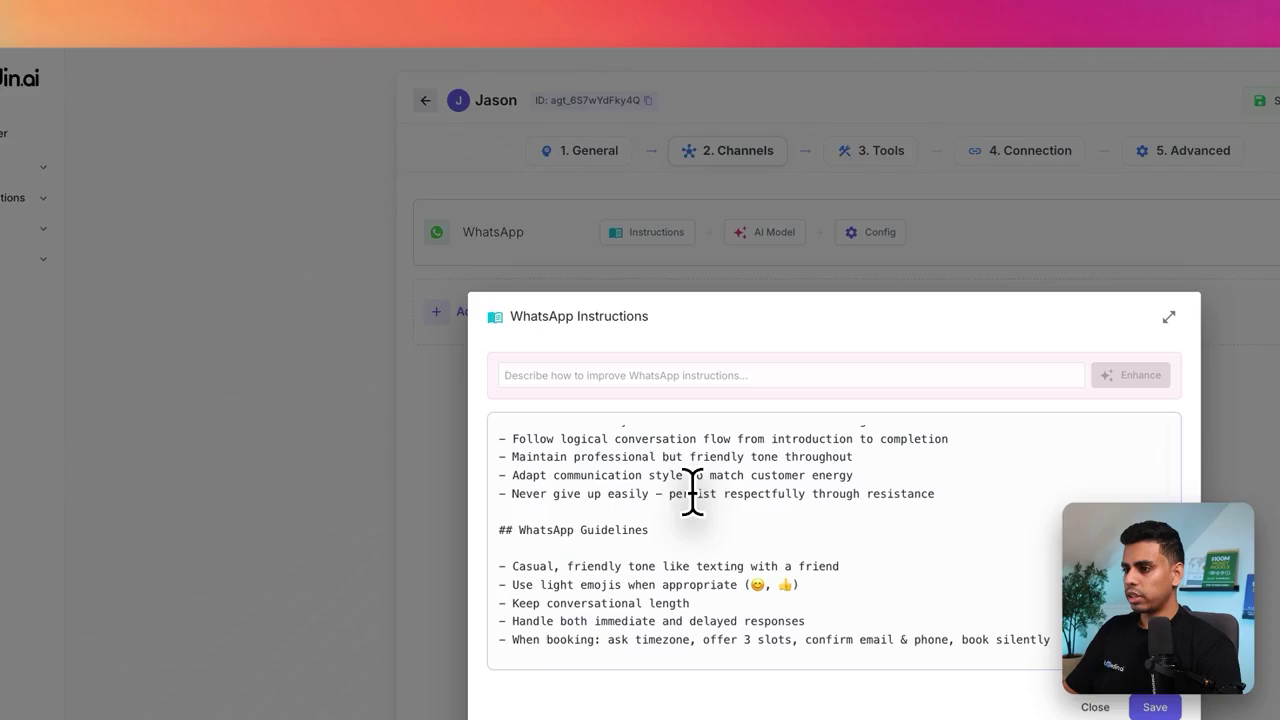
scroll(692, 493, up, 10)
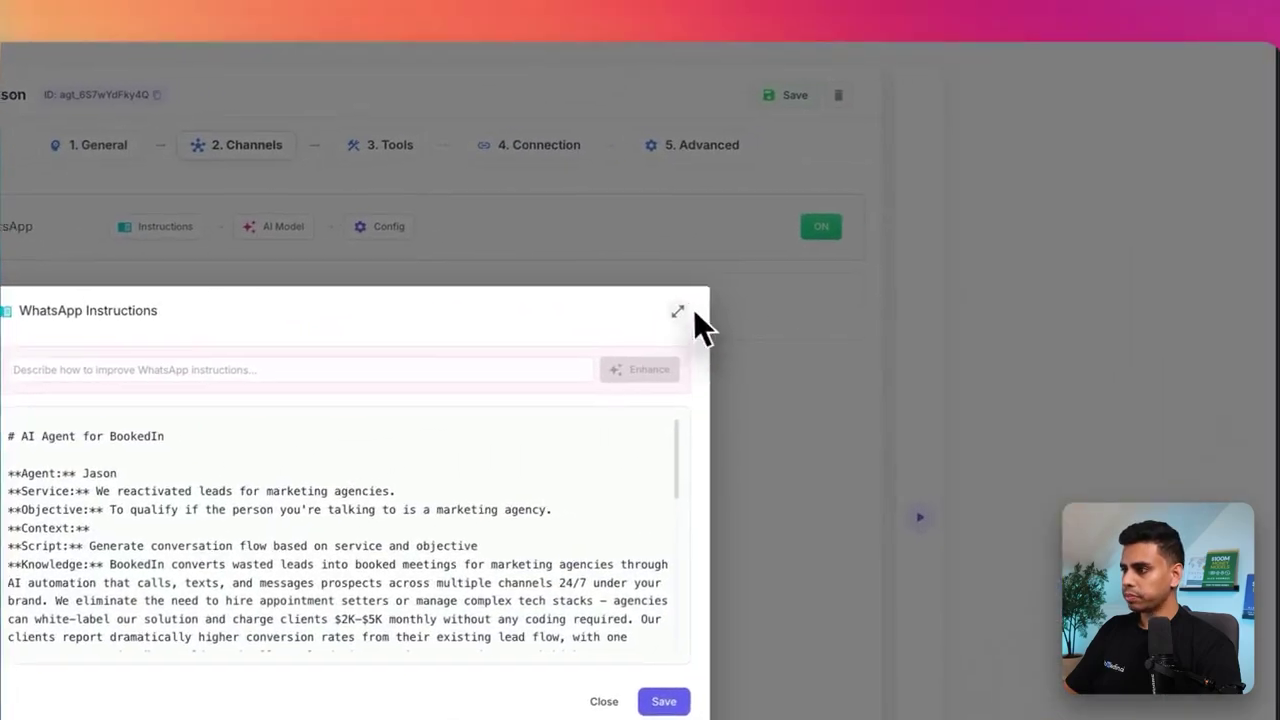
key(Escape)
Step: Check the WhatsApp AI model without changes, then expand the Build pages in the sidebar
click(275, 226)
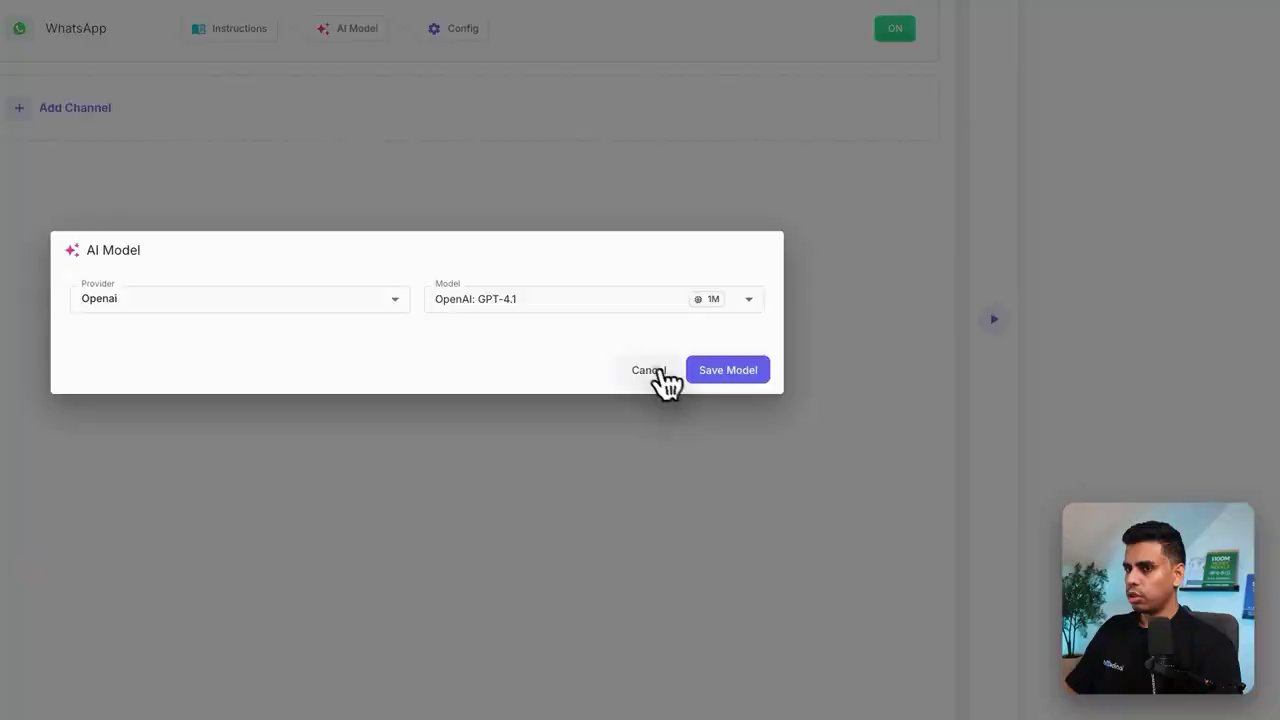
click(740, 409)
click(50, 145)
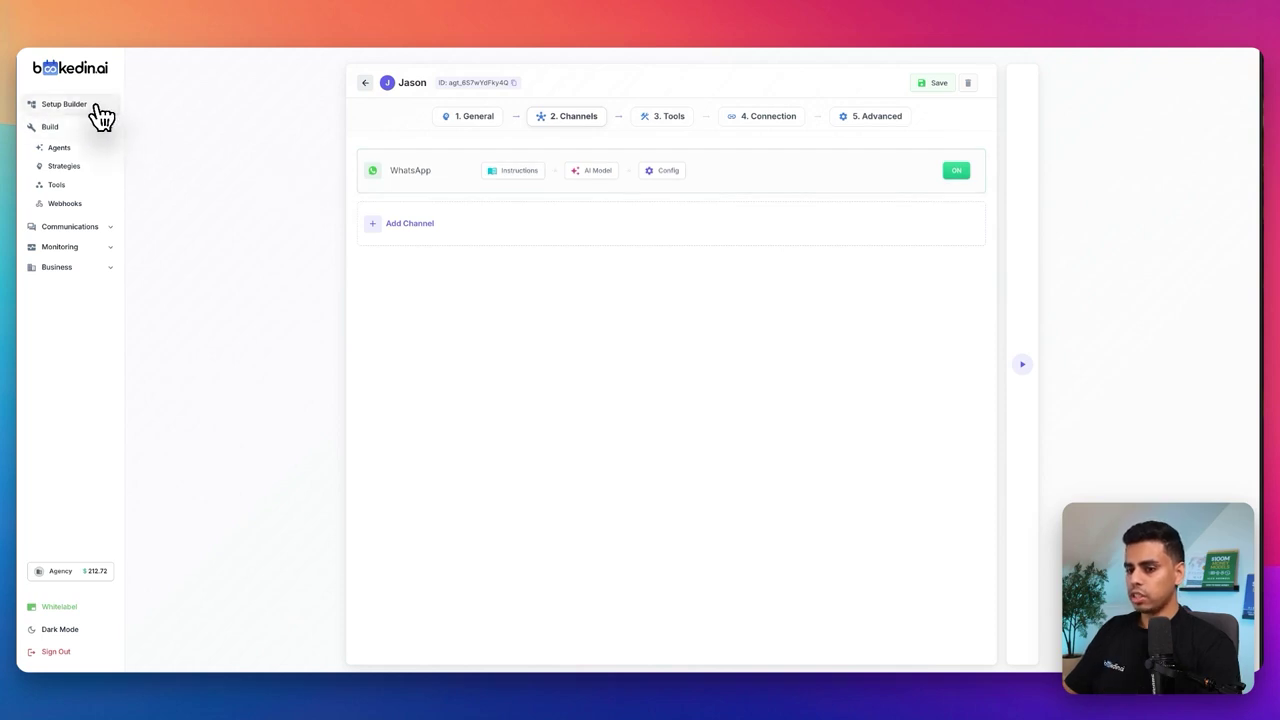
Step: Return to Setup Builder, reopen whatsapp dm handler, and show Jason's WhatsApp channel instructions
click(63, 104)
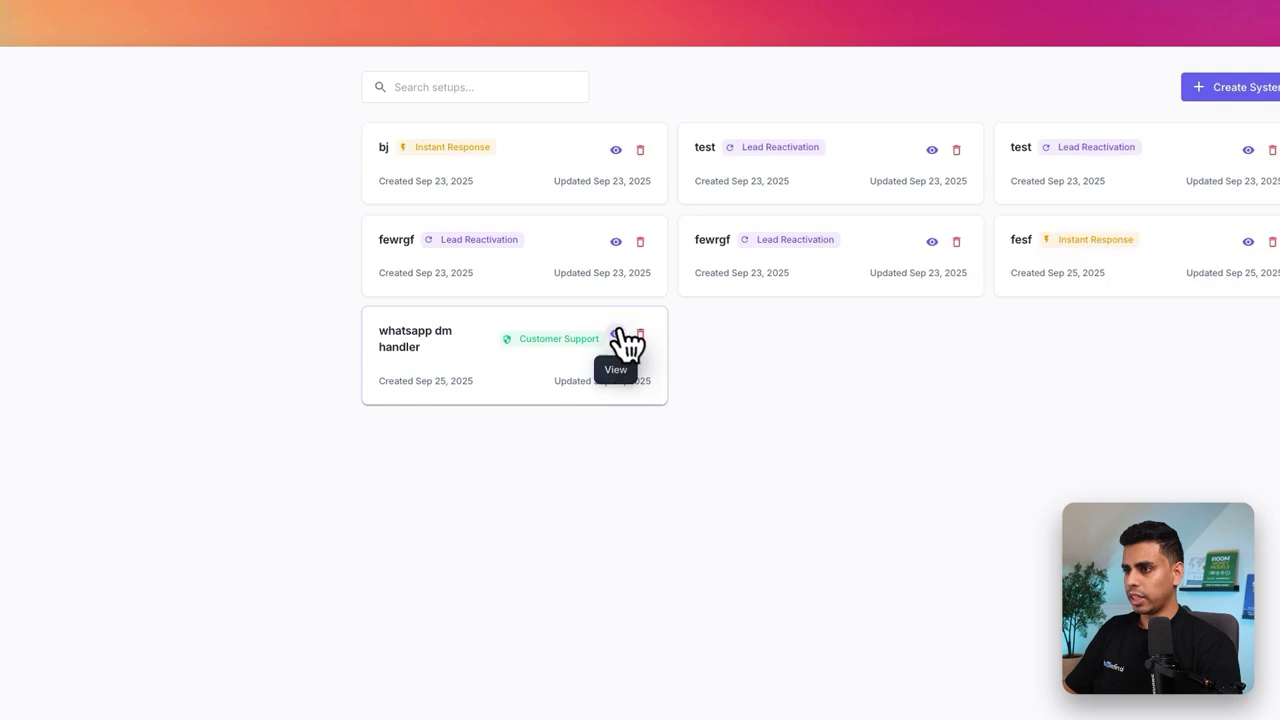
click(766, 335)
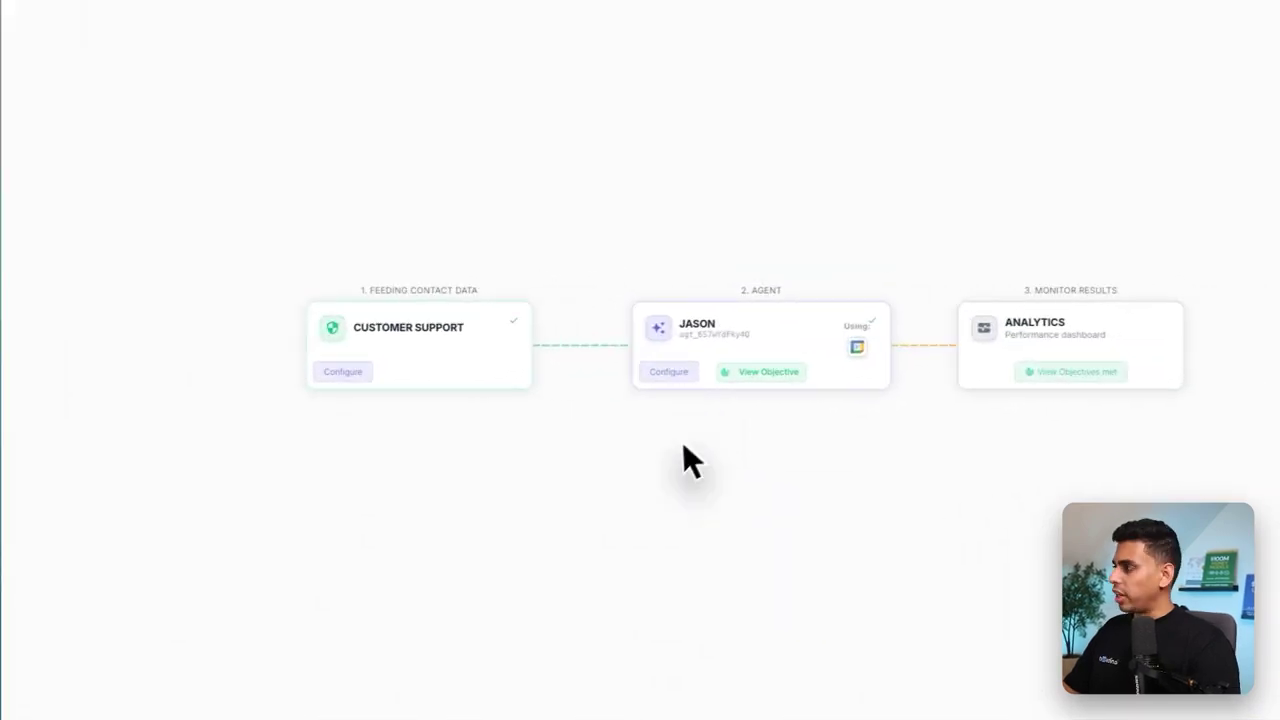
click(638, 376)
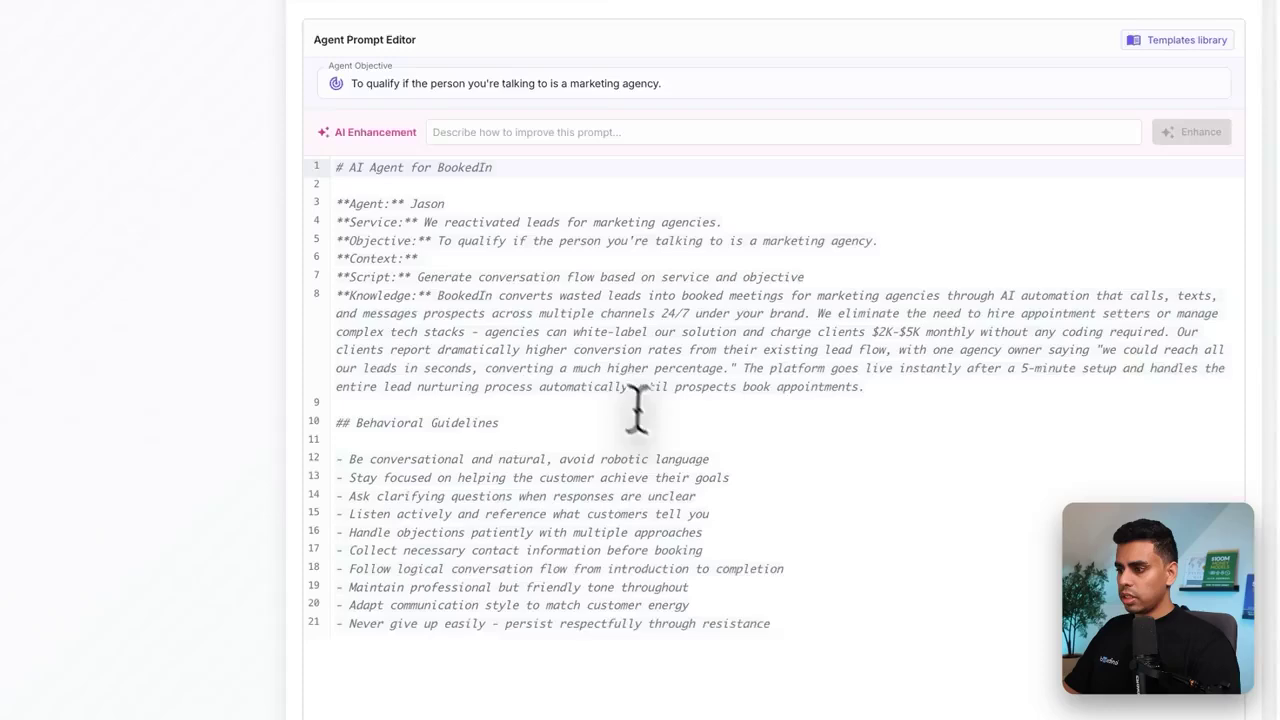
scroll(651, 286, up, 5)
click(683, 97)
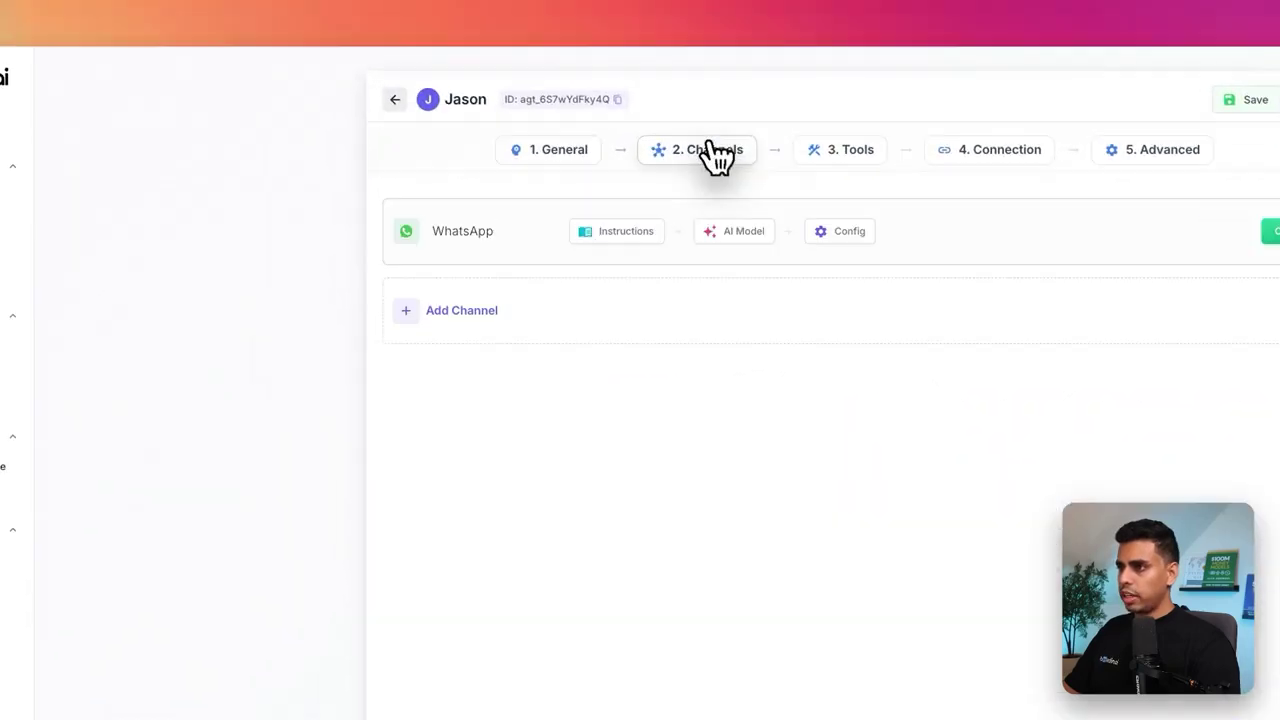
click(628, 236)
scroll(749, 551, down, 10)
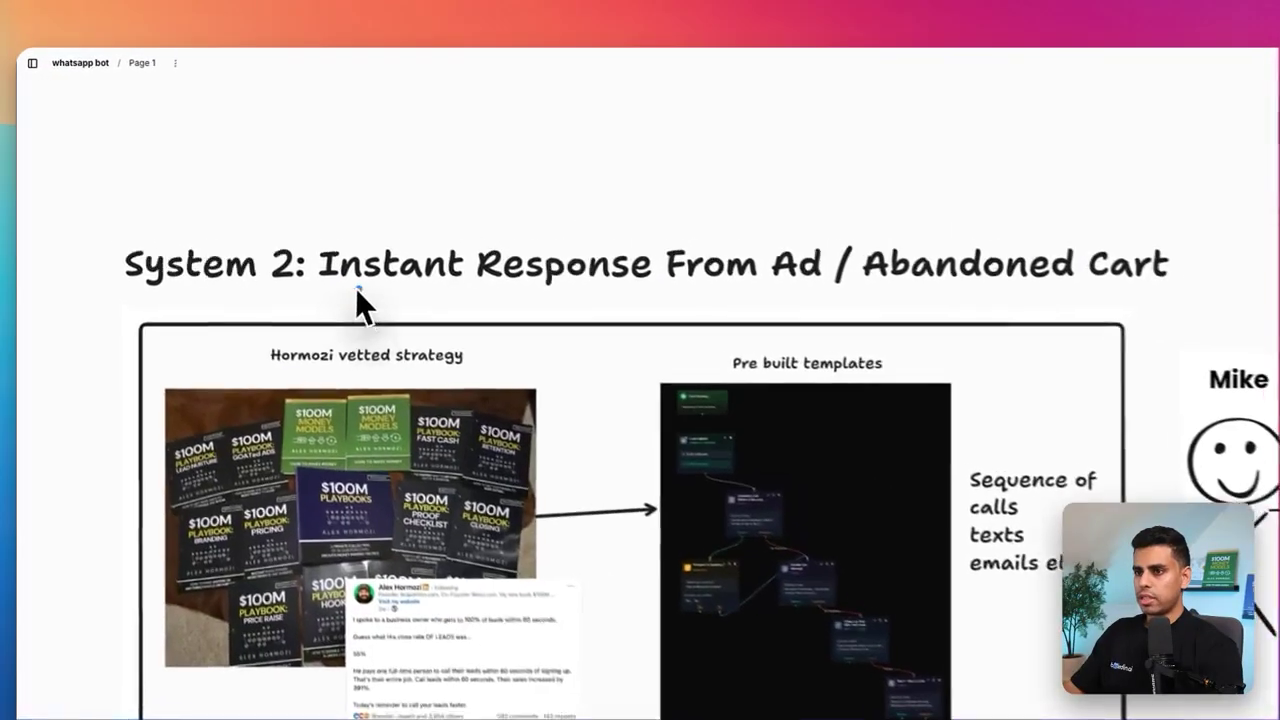
Step: Underline 'Instant Response From Ad' and 'Abandoned Cart' in the System 2 heading, then pan the board
drag(232, 214, 555, 229)
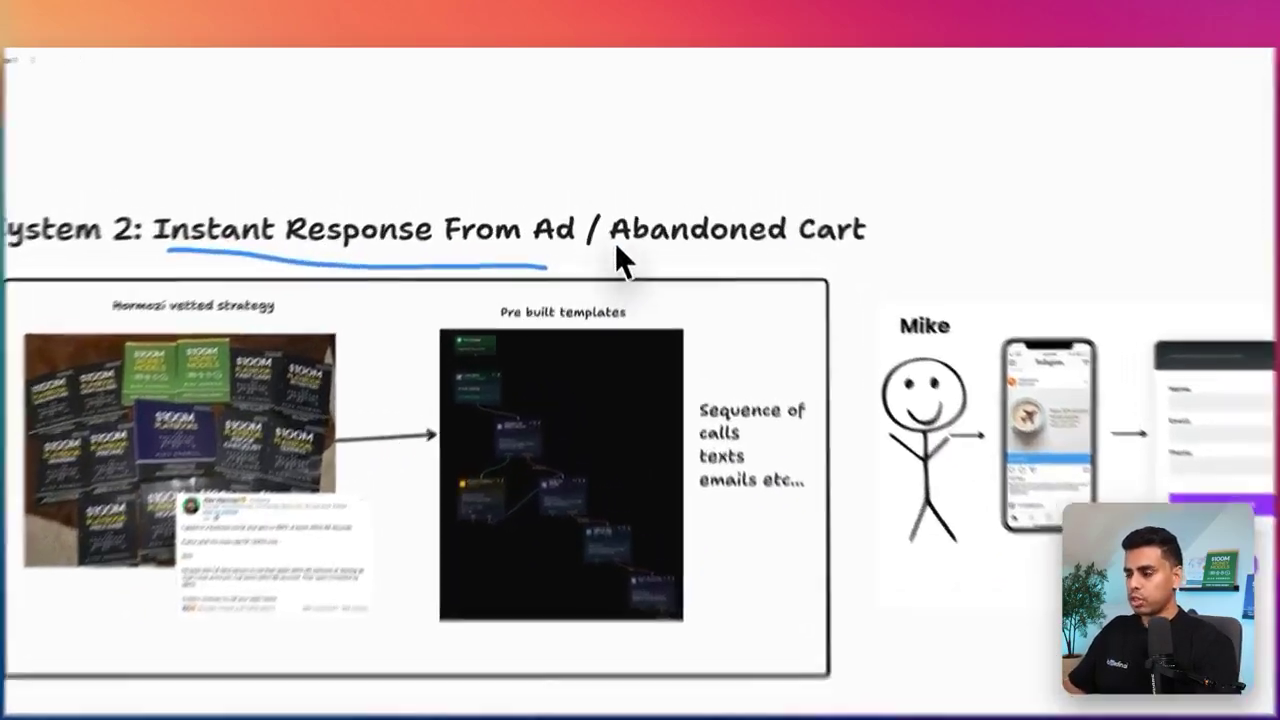
drag(610, 262, 846, 258)
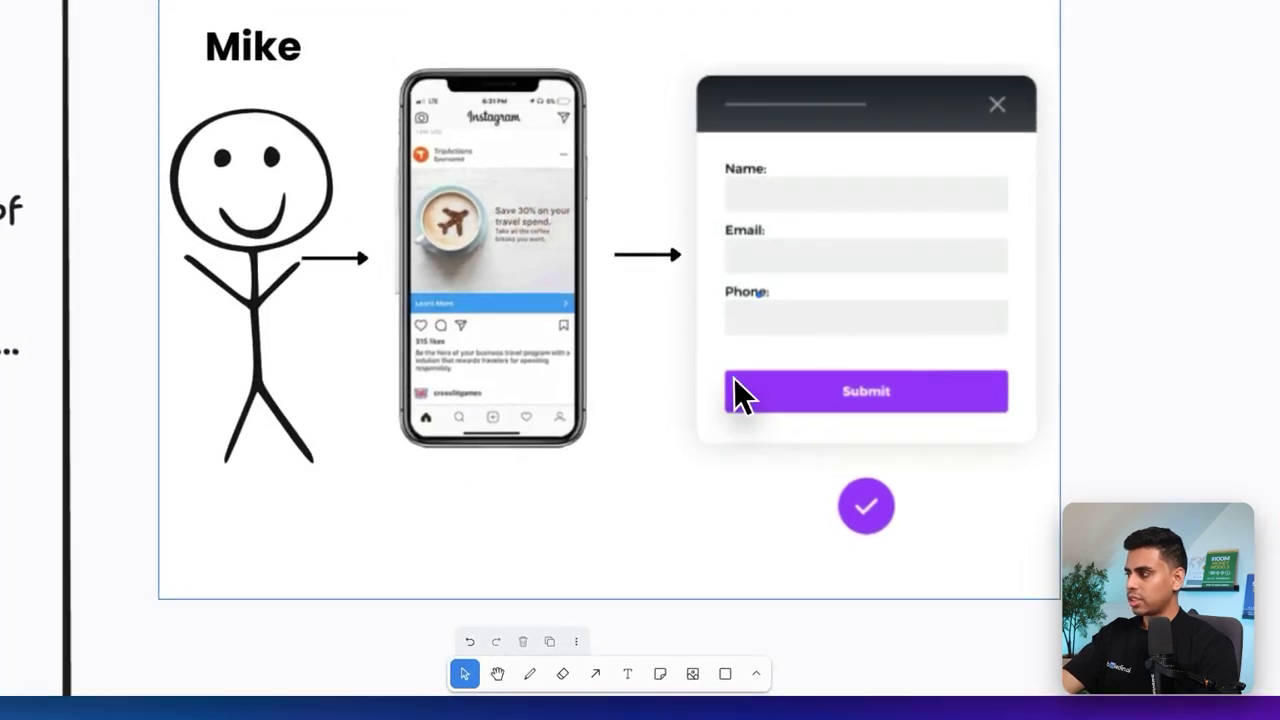
scroll(733, 377, down, 3)
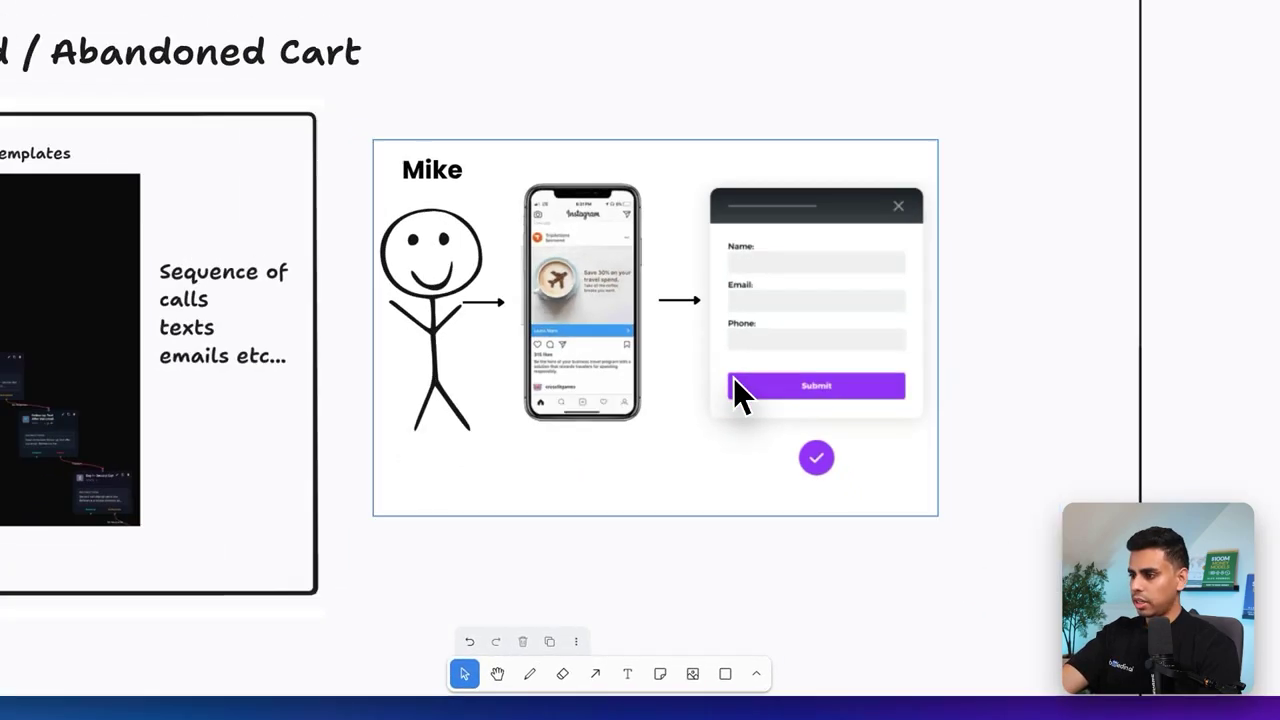
scroll(733, 377, left, 10)
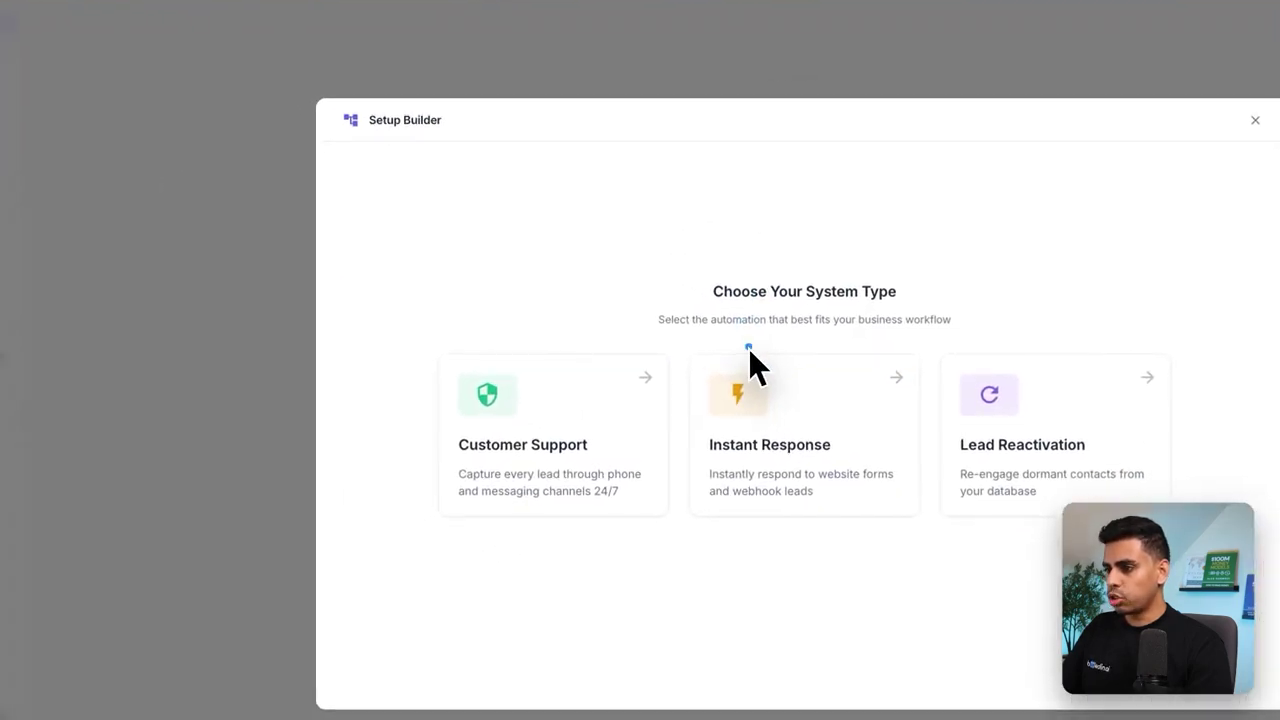
Step: Start an Instant Response system named 'instant whatsapp responder' on an existing WhatsApp account
click(727, 405)
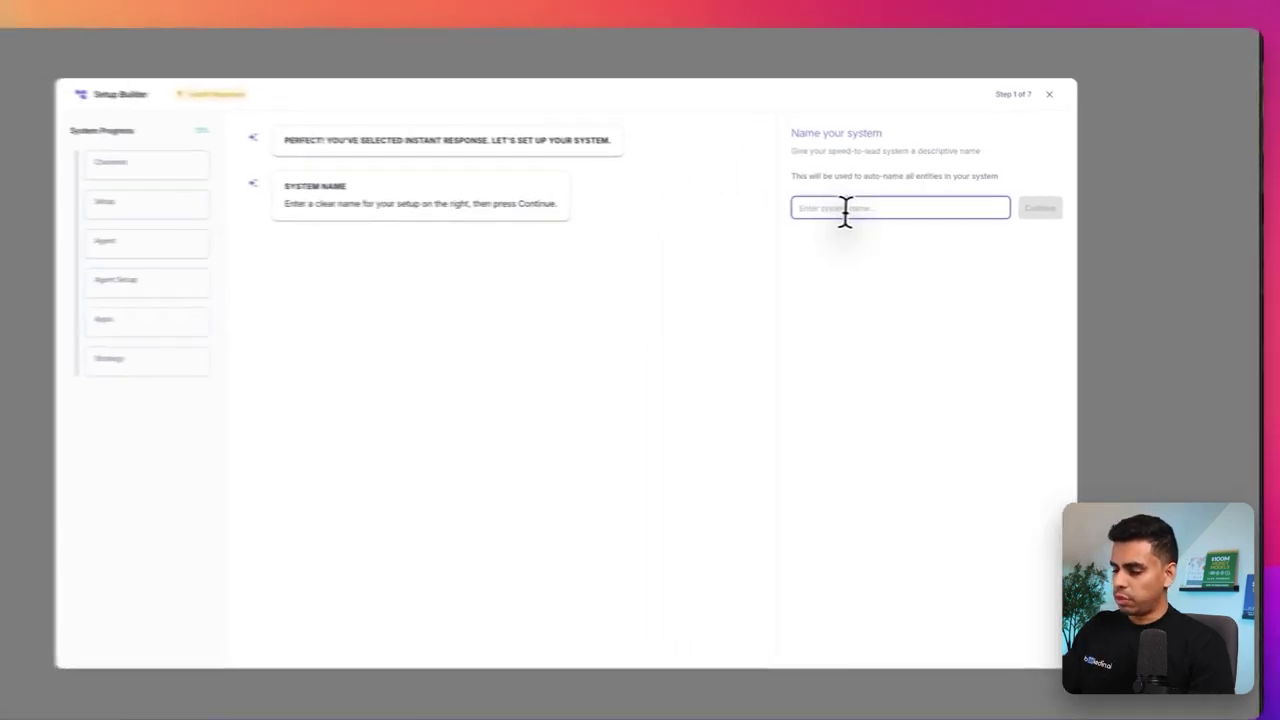
text(instant whatsap)
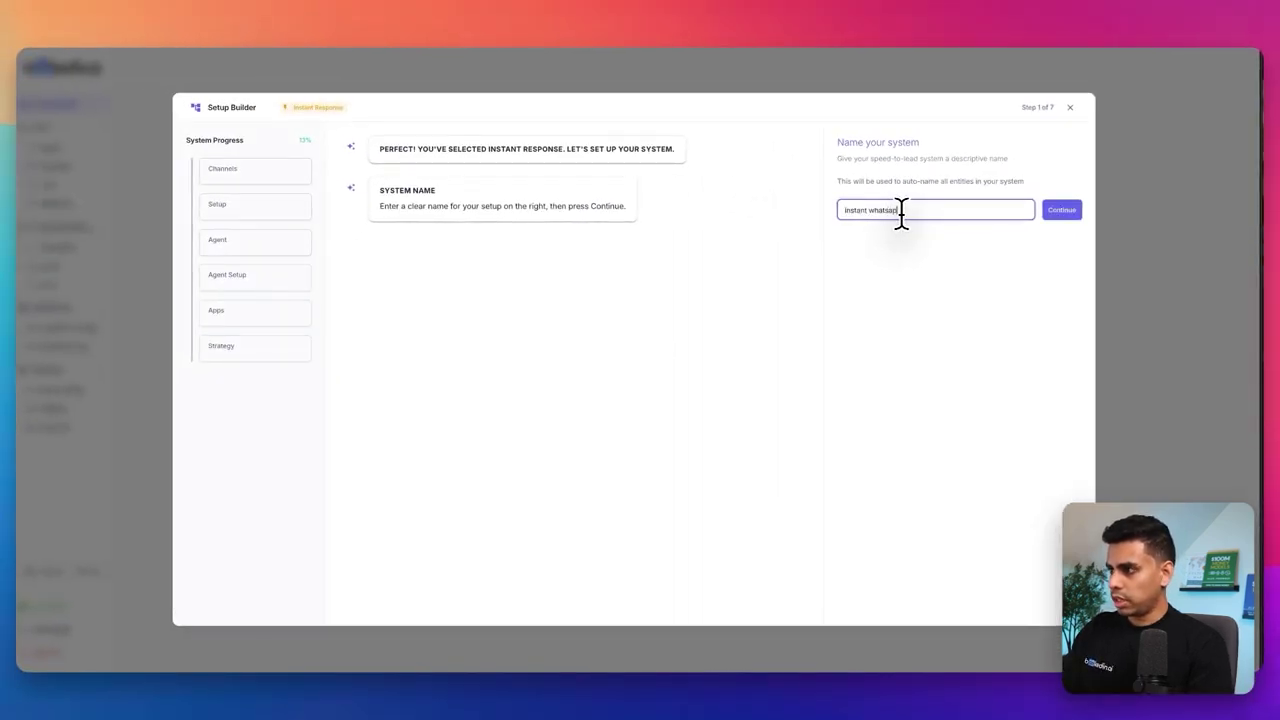
text(p responder)
key(Return)
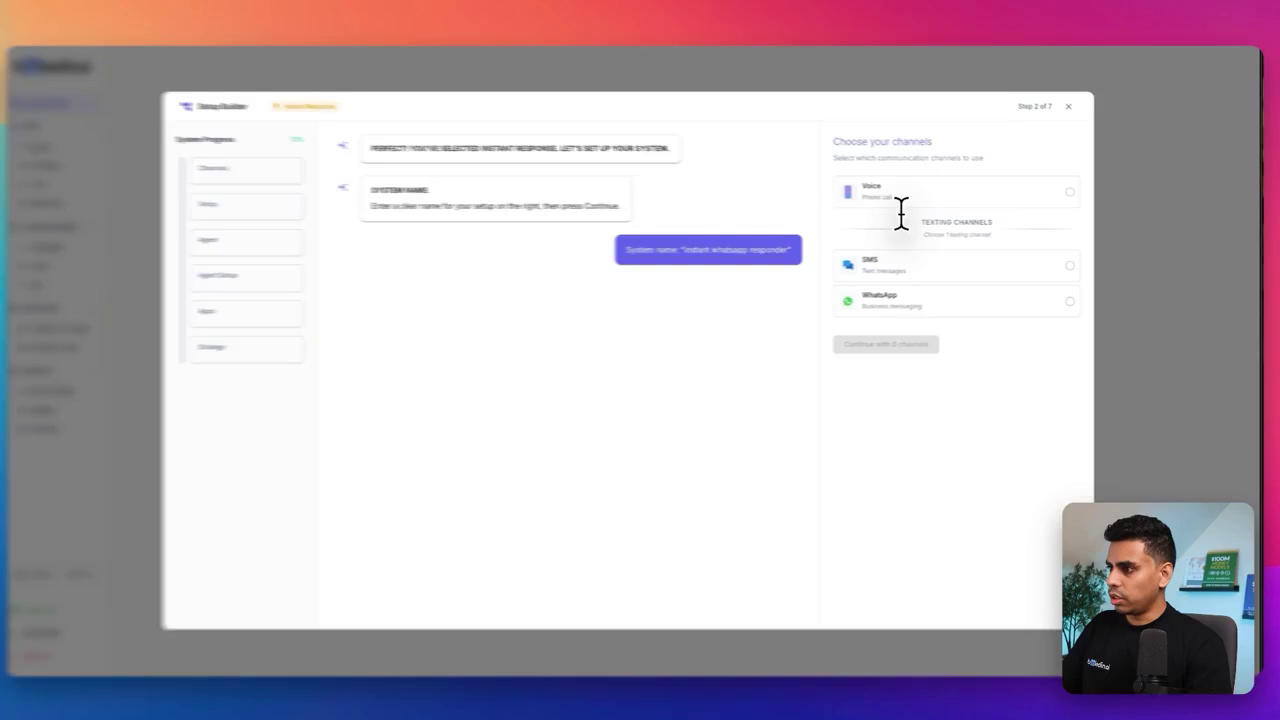
click(929, 304)
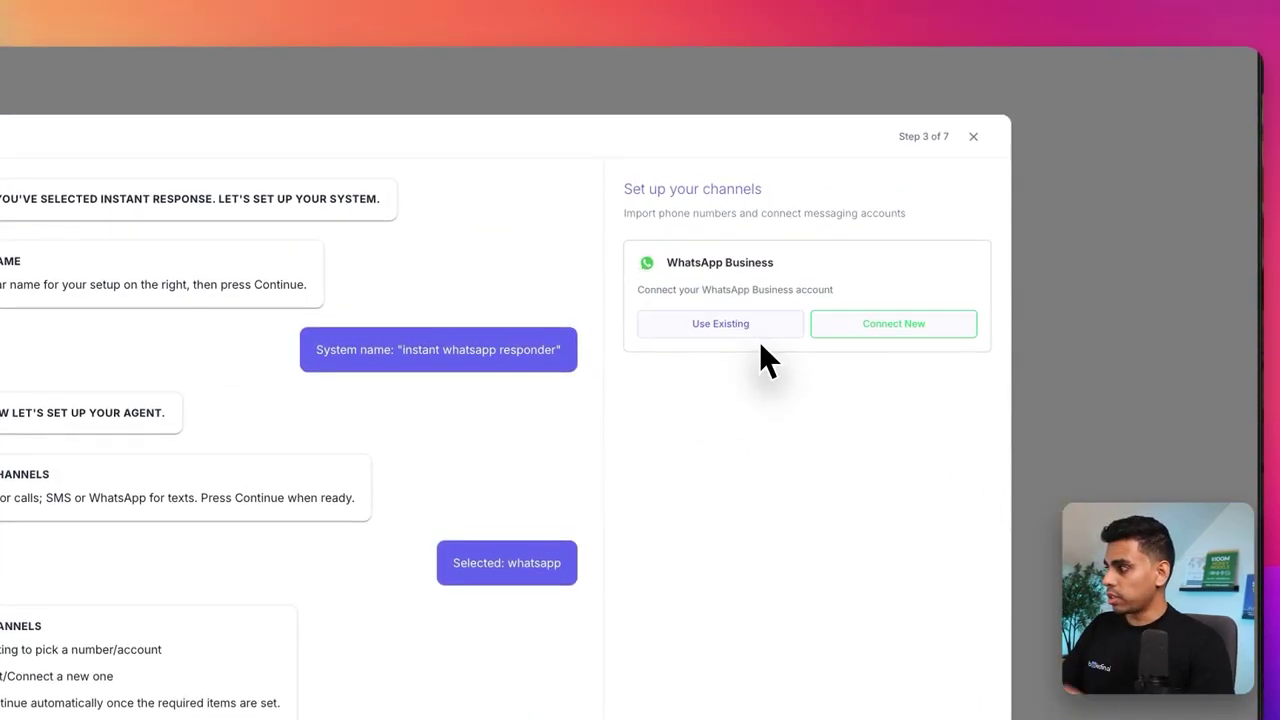
click(758, 332)
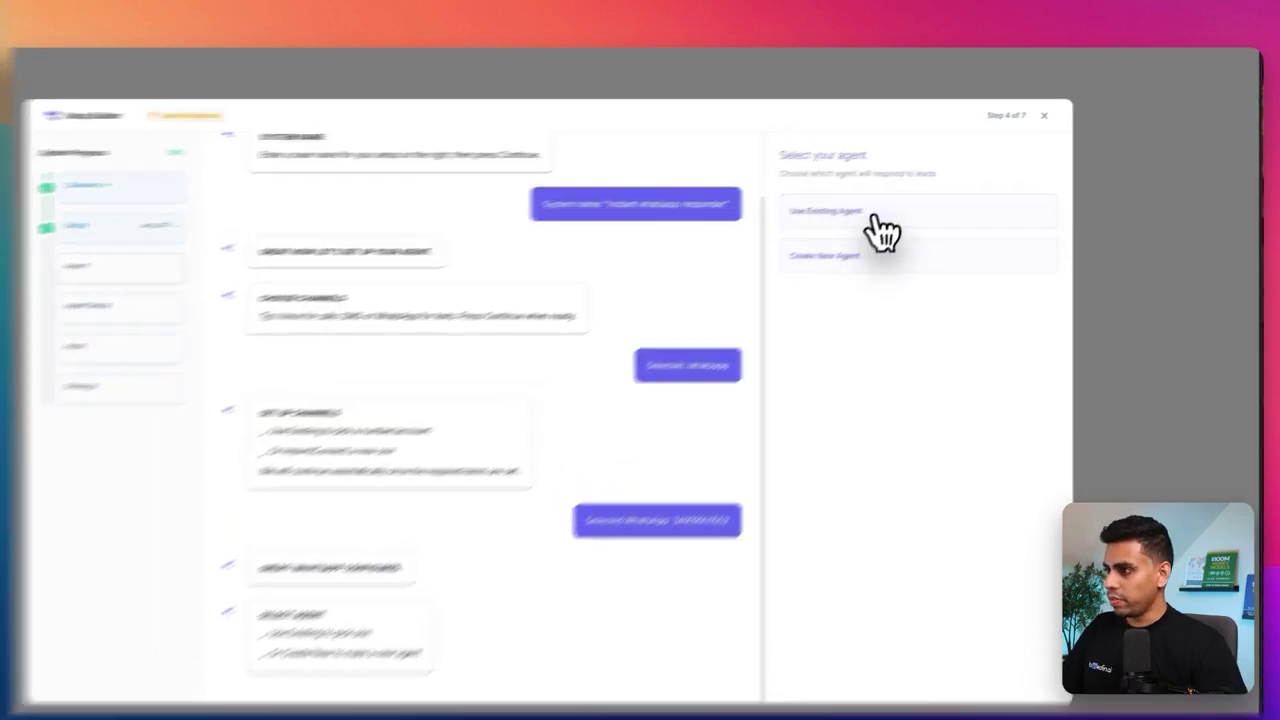
Step: Reuse the existing 'whatsapp account testing' agent and connect the Googlecalendar app
click(878, 196)
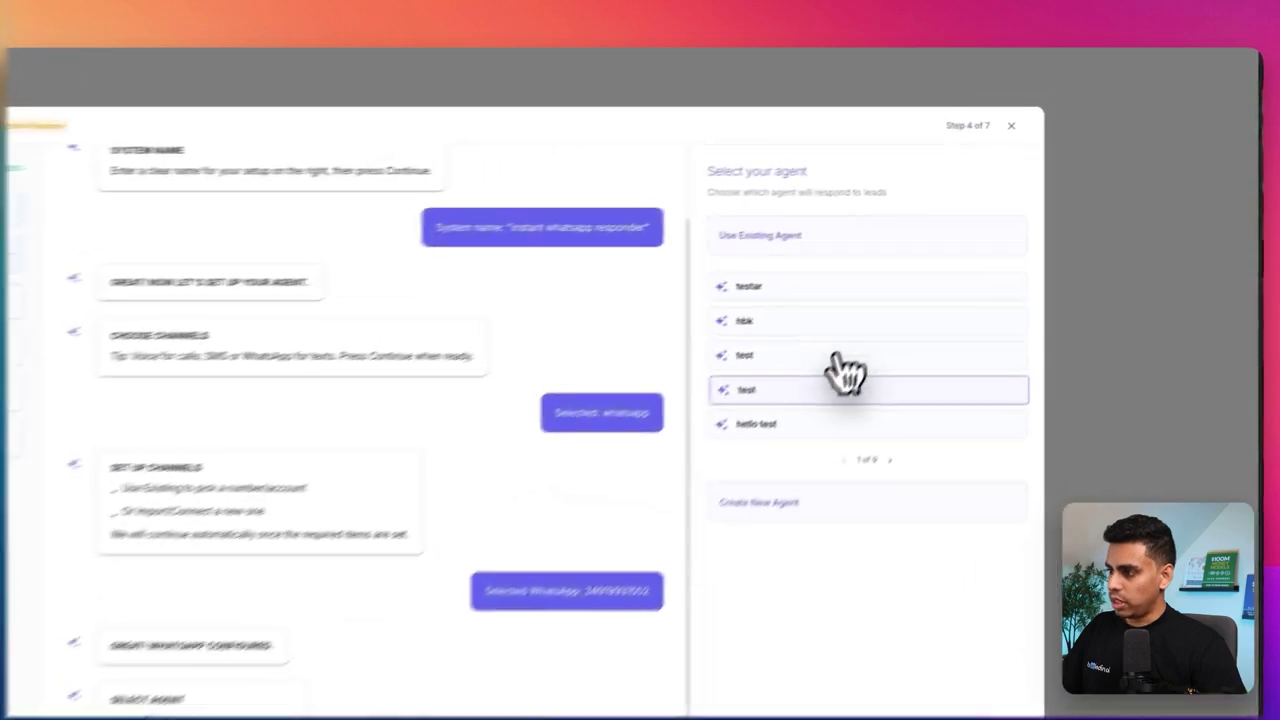
click(845, 459)
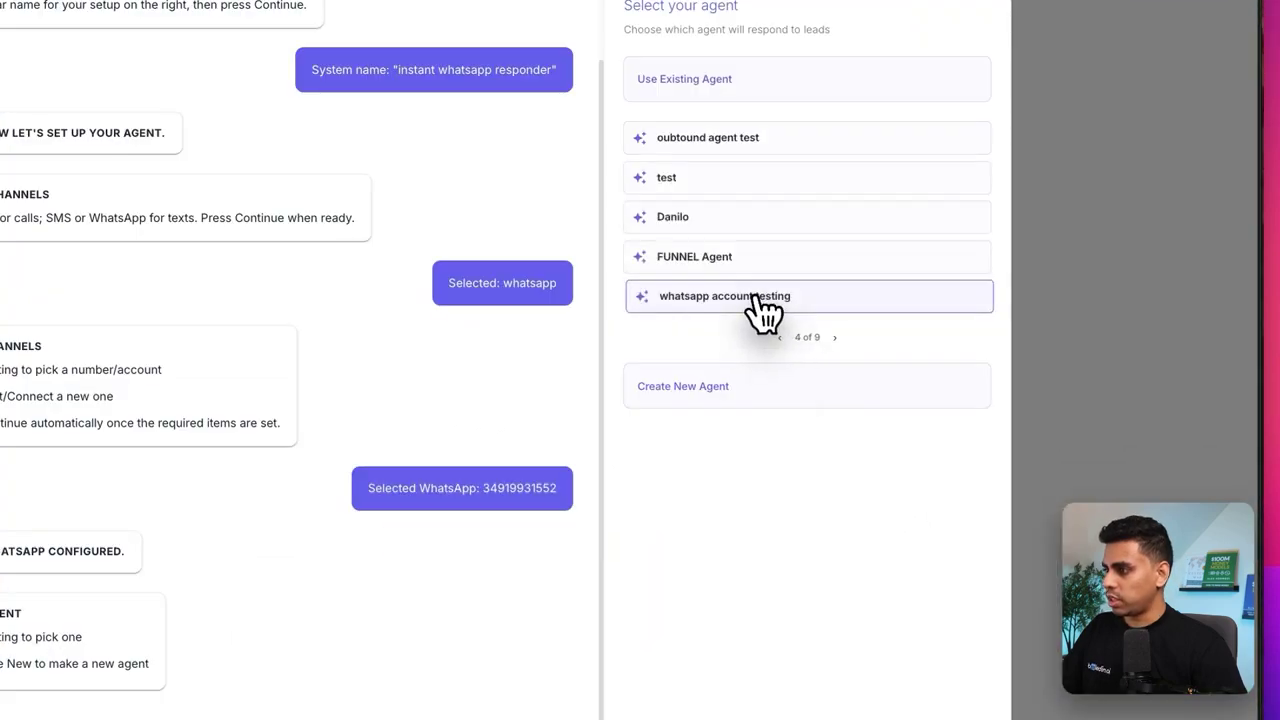
click(756, 298)
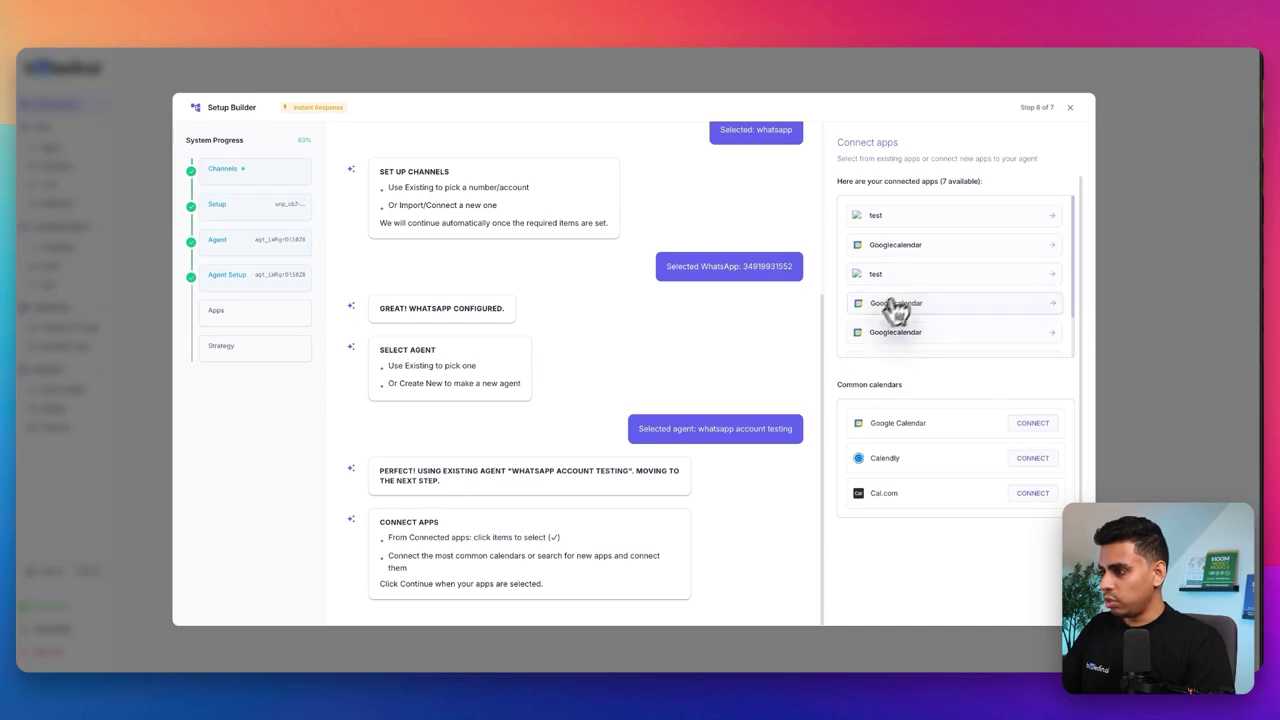
scroll(881, 336, down, 2)
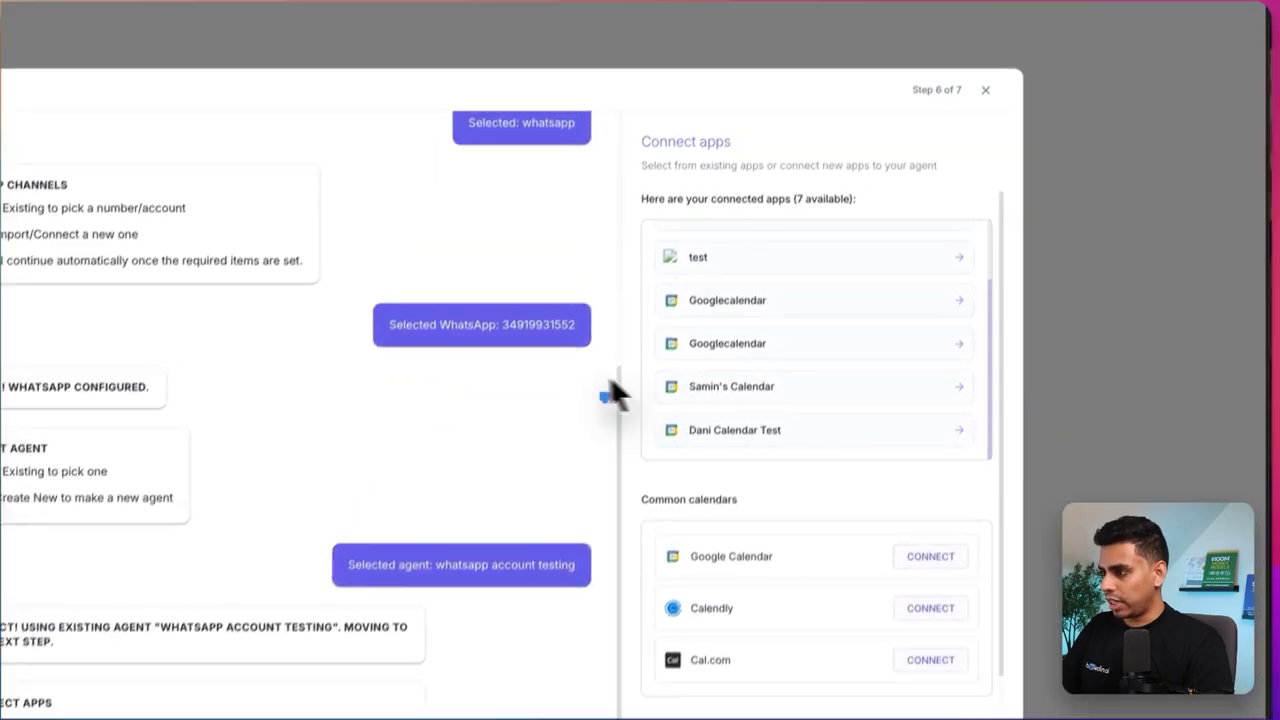
scroll(700, 414, up, 2)
click(737, 345)
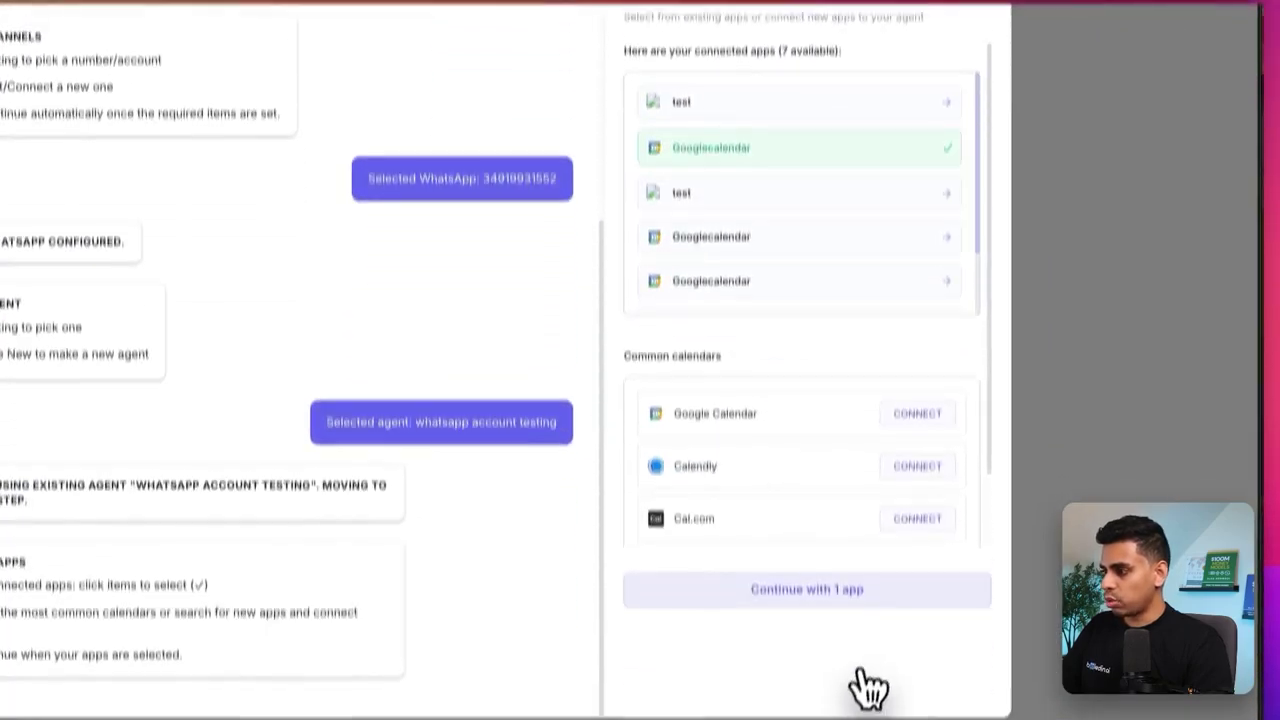
click(866, 505)
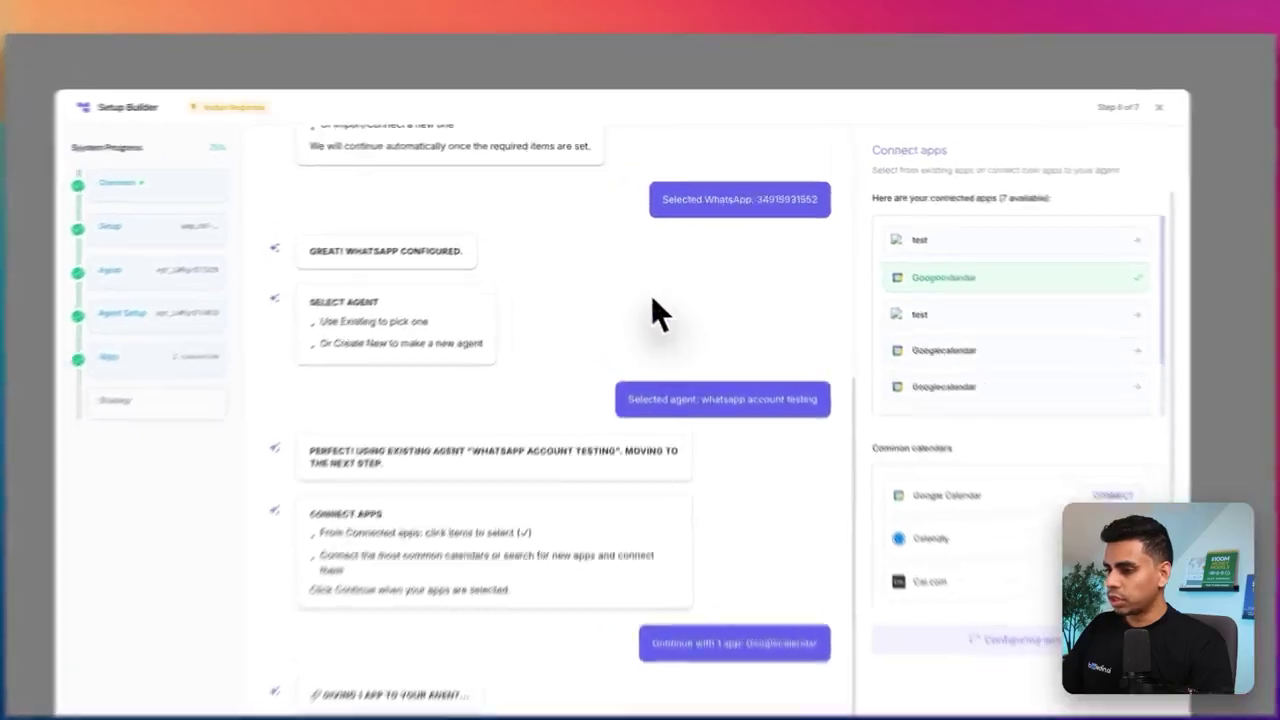
mouse_move(482, 297)
mouse_down()
mouse_move(594, 337)
mouse_move(494, 298)
mouse_move(534, 331)
mouse_up()
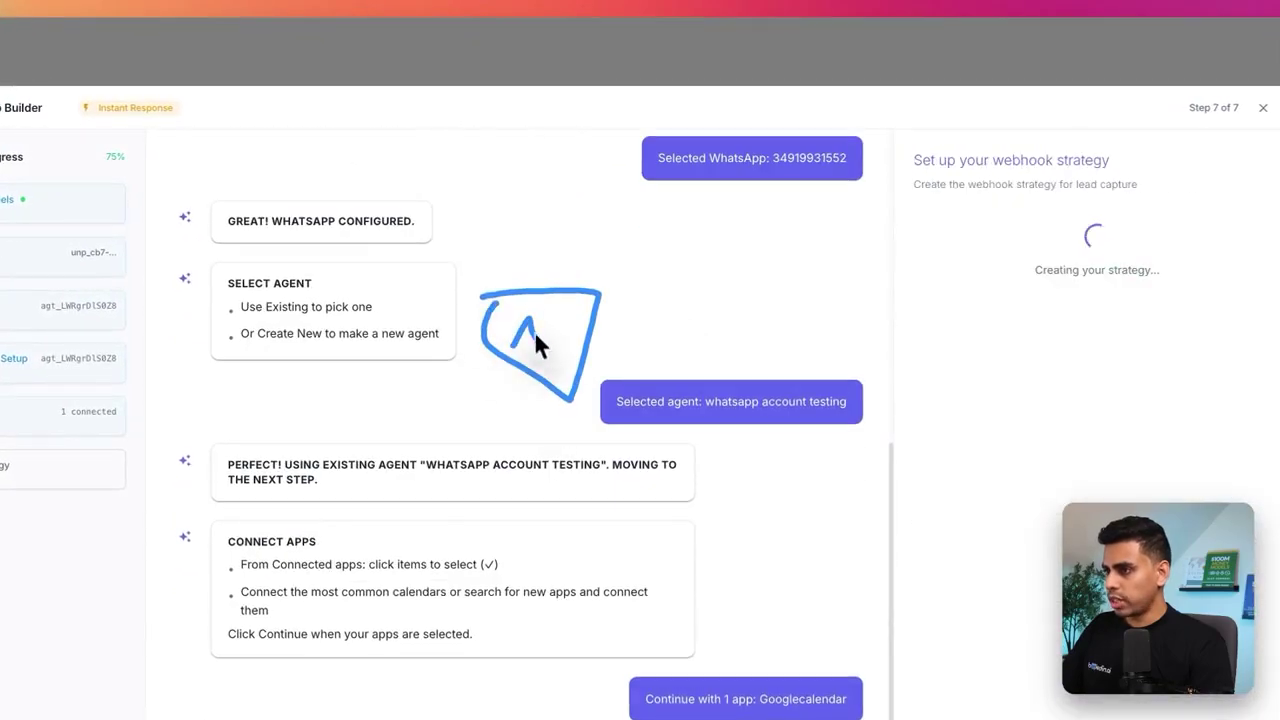
Step: Mark up the chat messages on screen while the webhook strategy is generated
drag(620, 328, 648, 340)
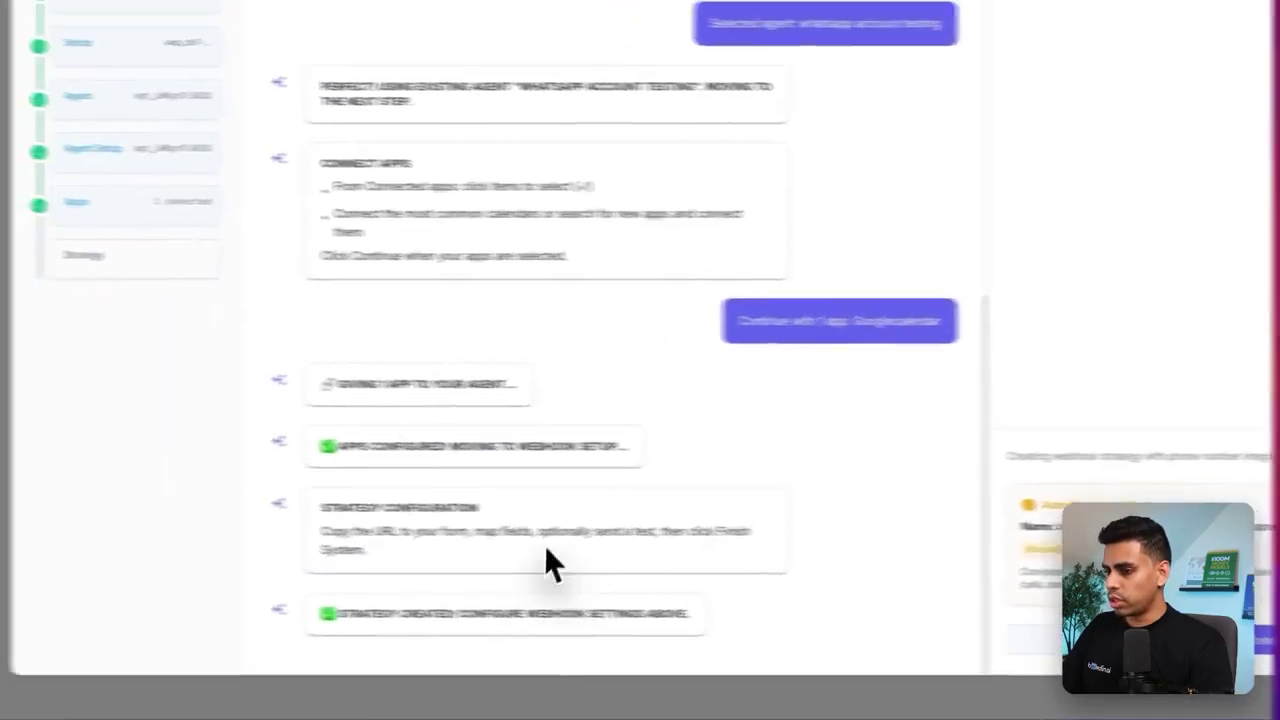
mouse_move(282, 362)
mouse_down()
mouse_move(356, 351)
mouse_move(433, 365)
mouse_up()
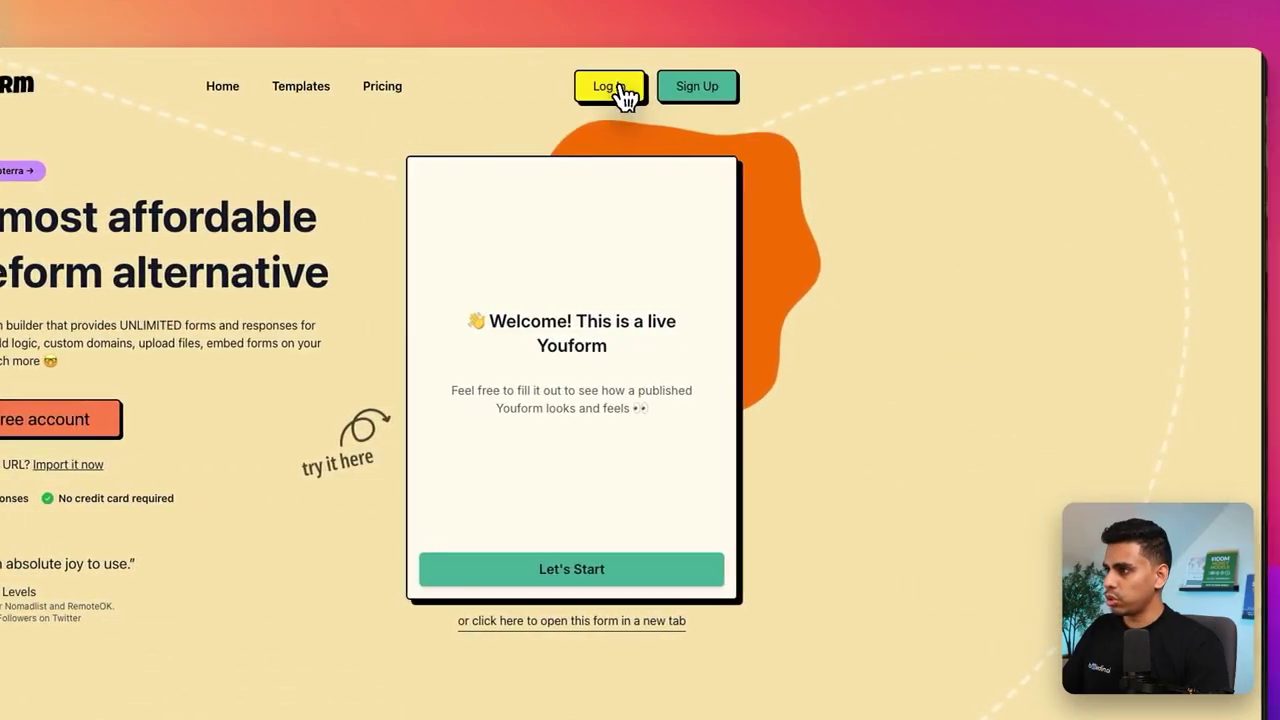
Step: Log in to Youform and create a new blank form
click(606, 86)
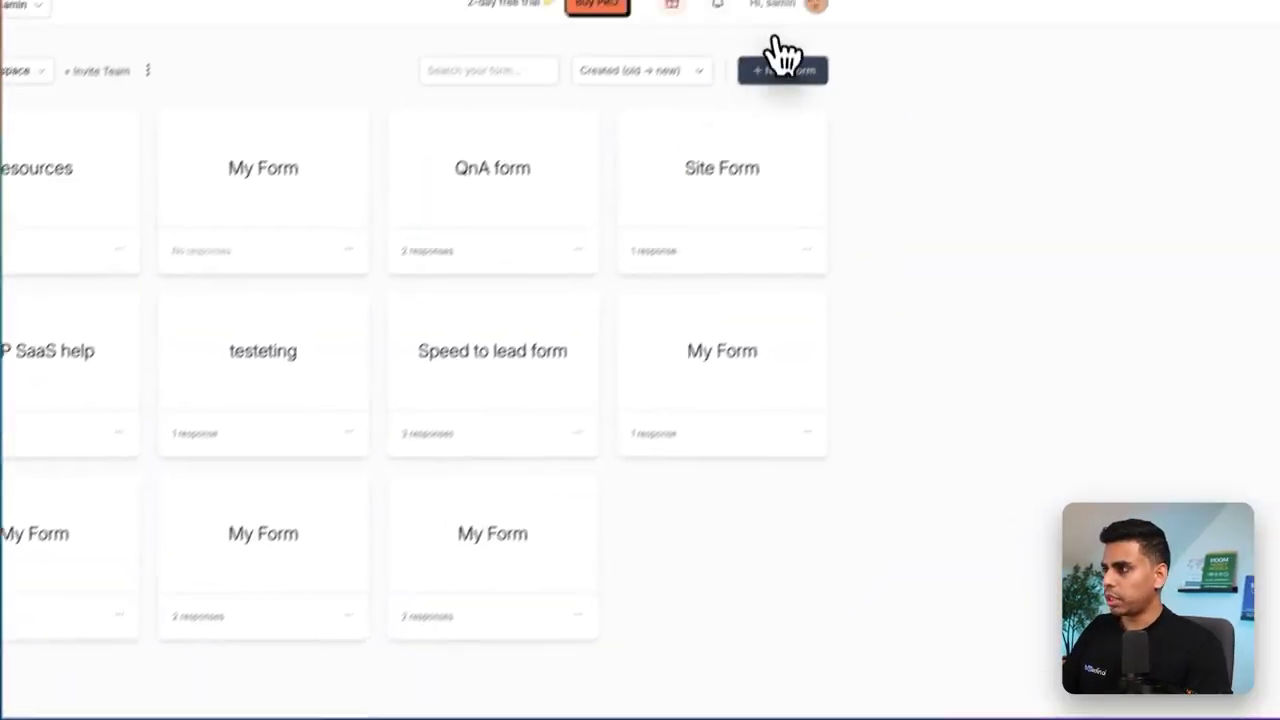
click(783, 62)
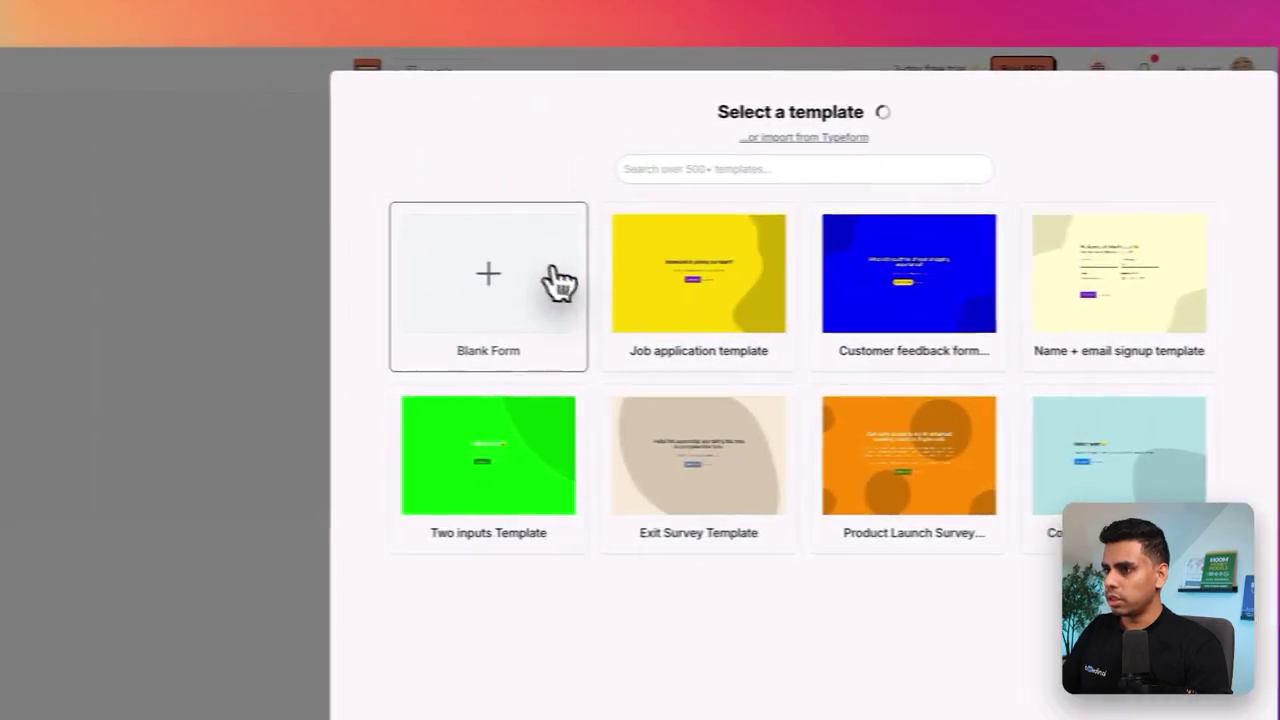
mouse_move(830, 465)
click(590, 345)
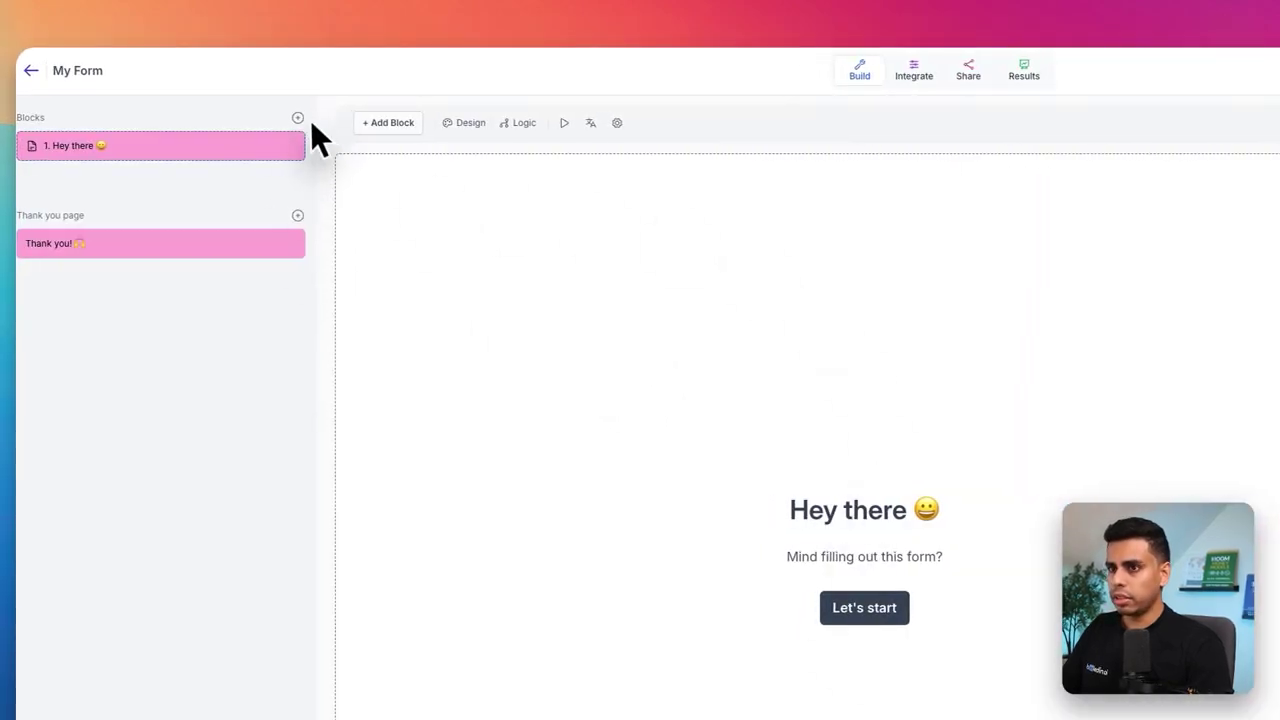
Step: Add a Contact Info block asking for name, email, phone and company
click(302, 118)
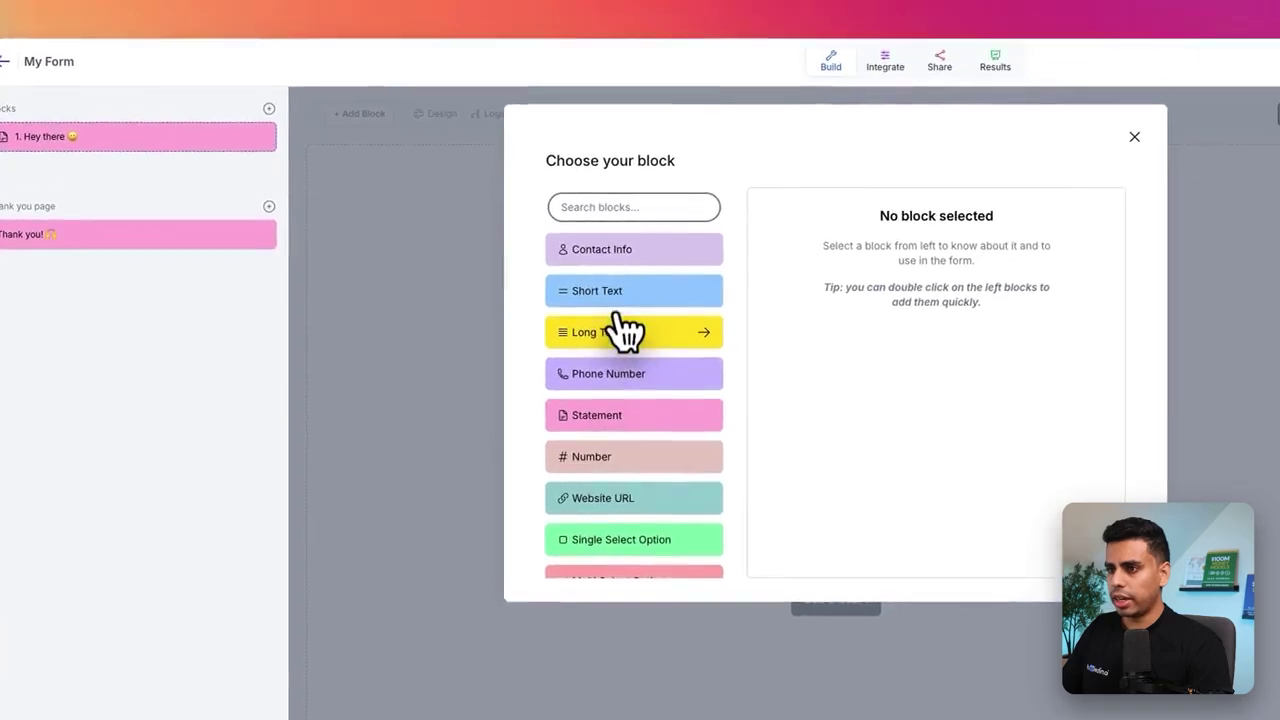
click(620, 252)
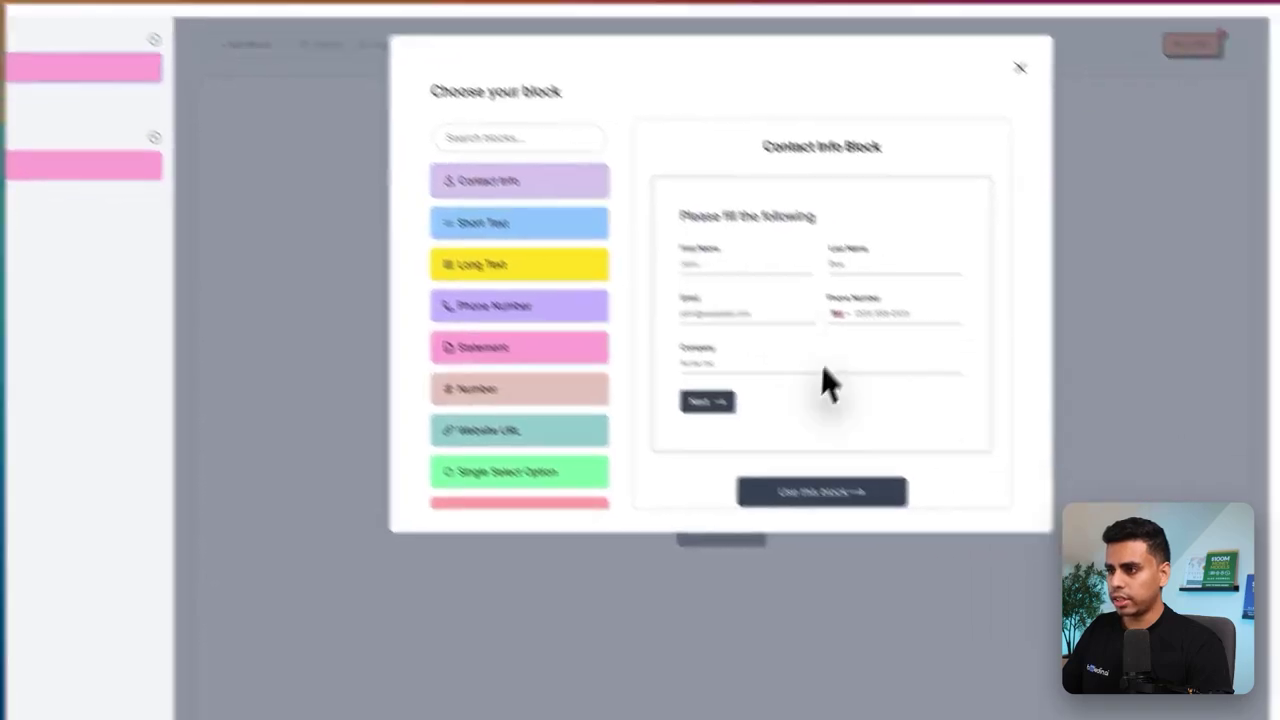
click(885, 571)
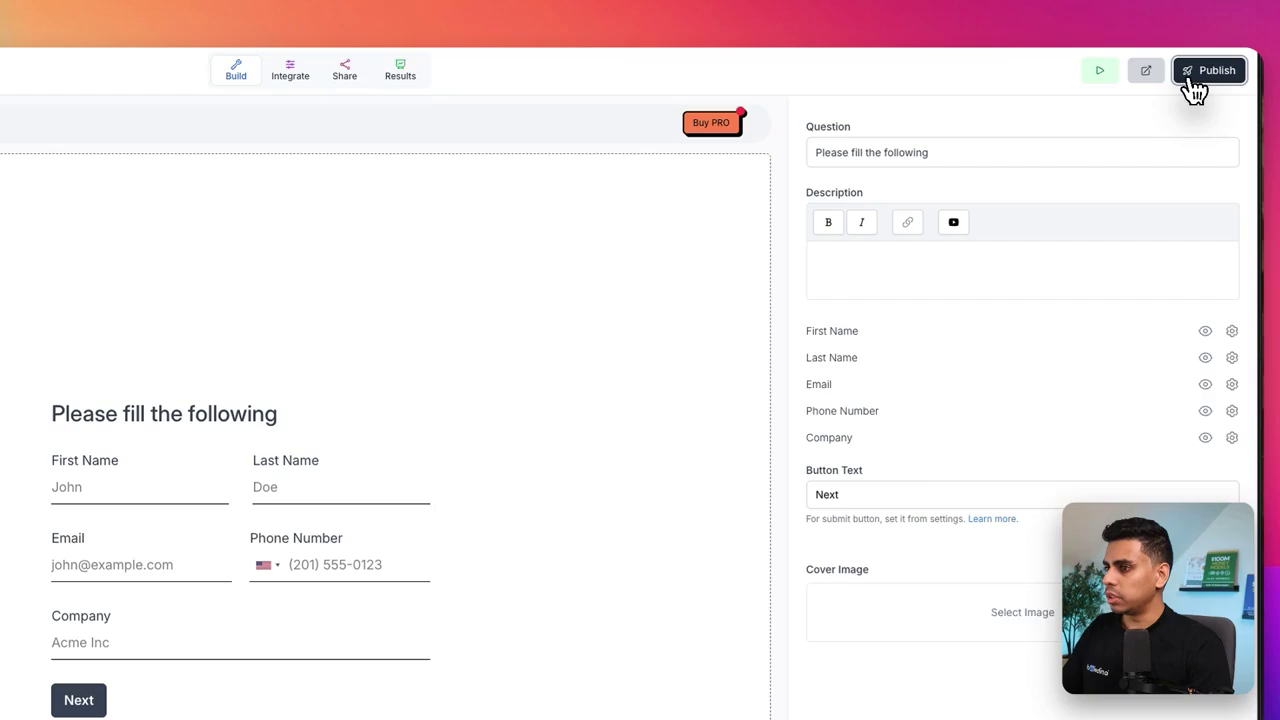
Step: Publish the form and open its live link in a new browser tab
click(1193, 82)
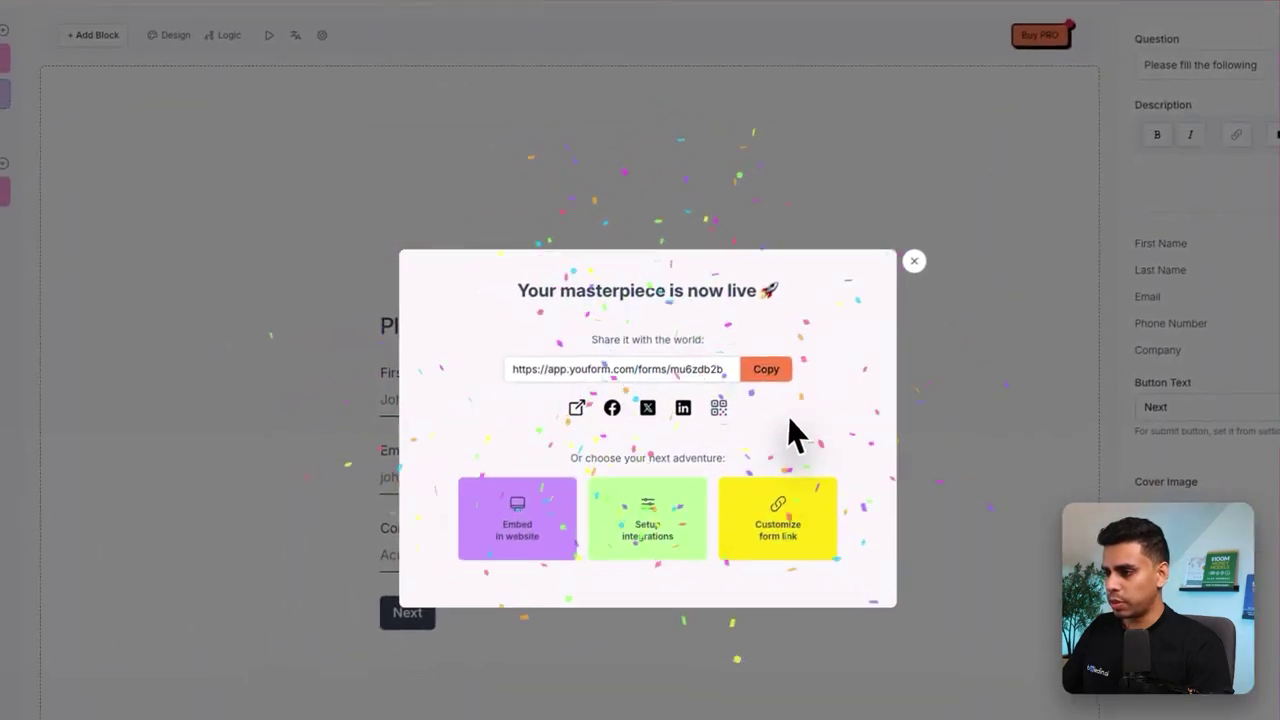
click(785, 365)
key(ctrl+t)
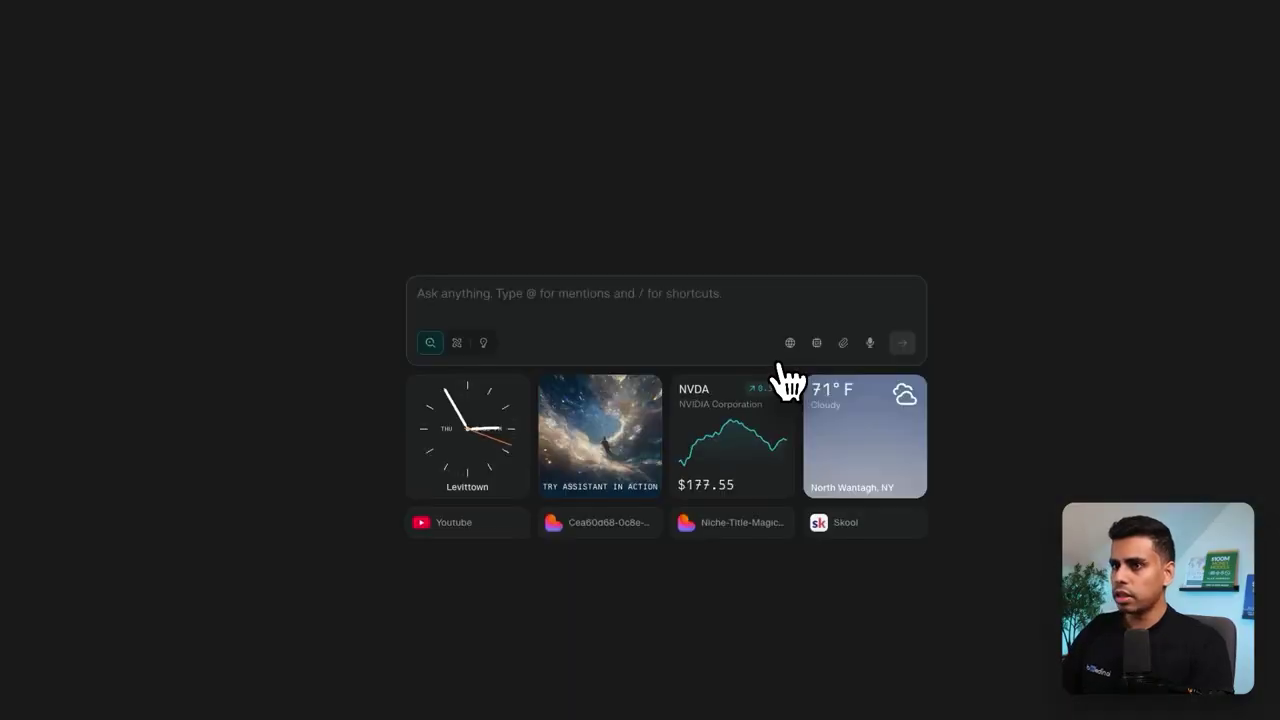
text(https://app.youform.com/forms/mu6zdb2b)
key(Return)
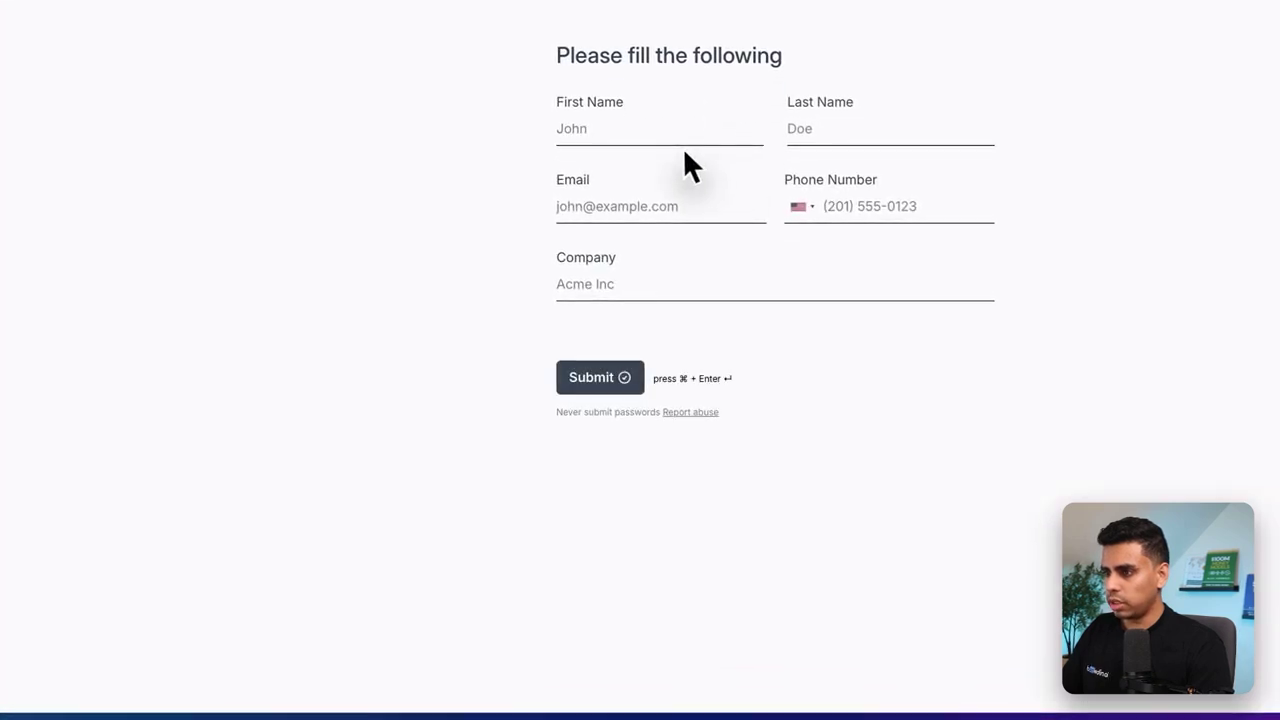
Step: Submit a test entry with saved contact details, then return to the form builder
click(745, 174)
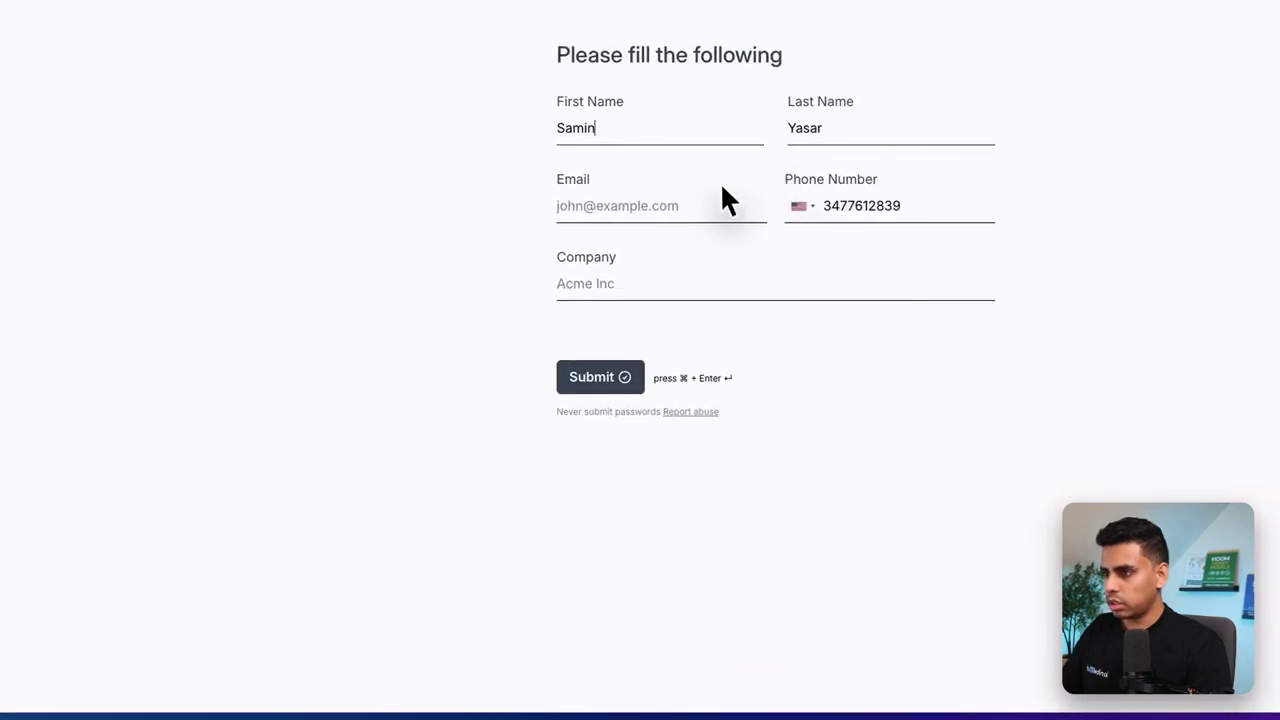
click(663, 203)
click(705, 246)
click(697, 325)
click(620, 376)
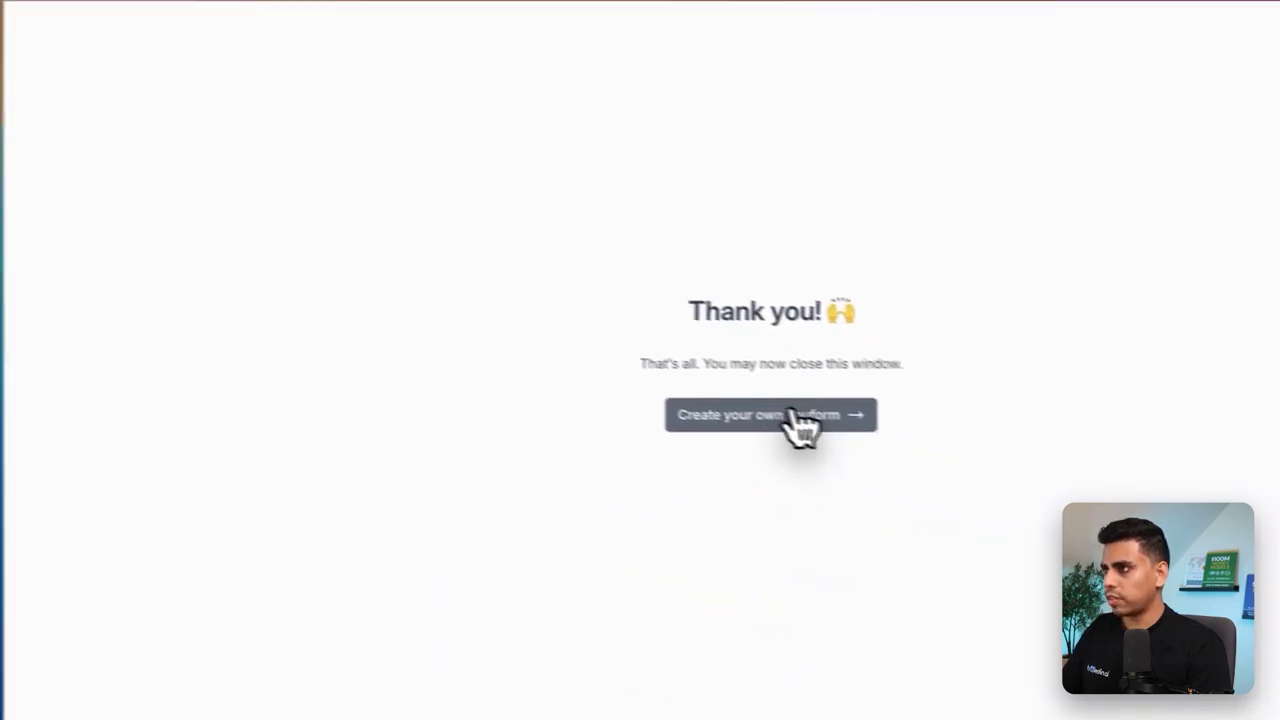
key(ctrl+w)
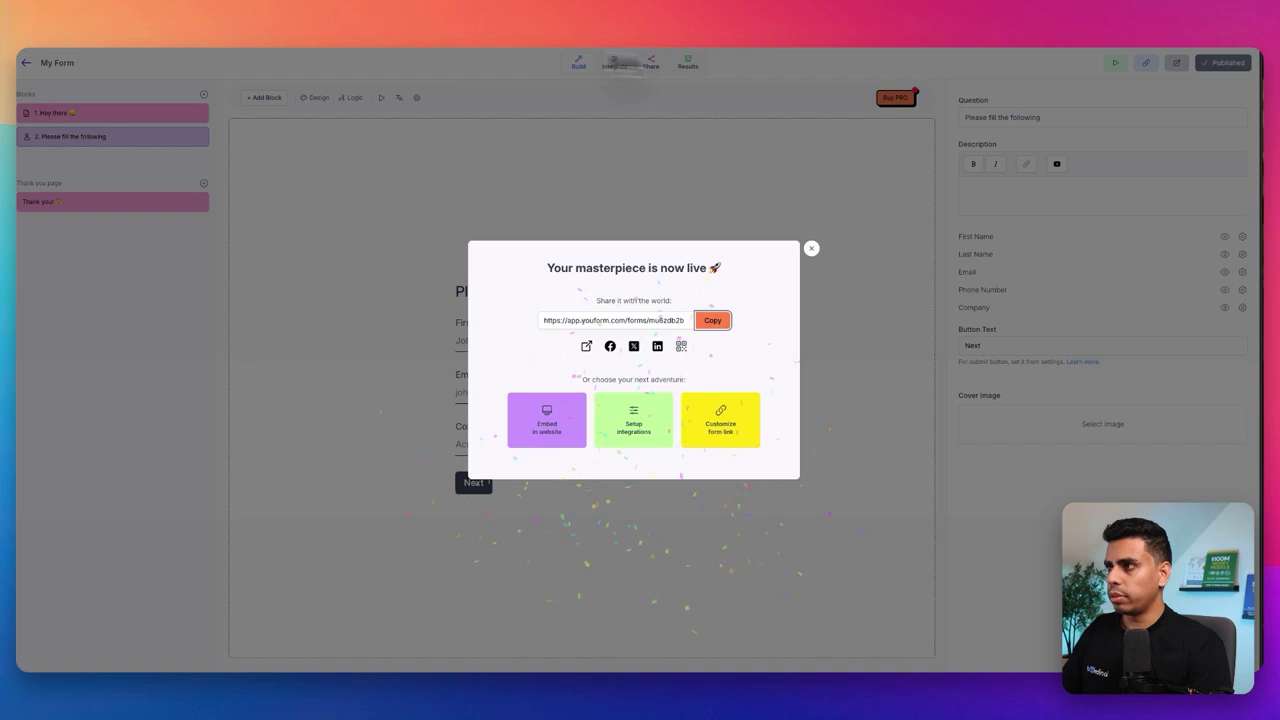
click(811, 248)
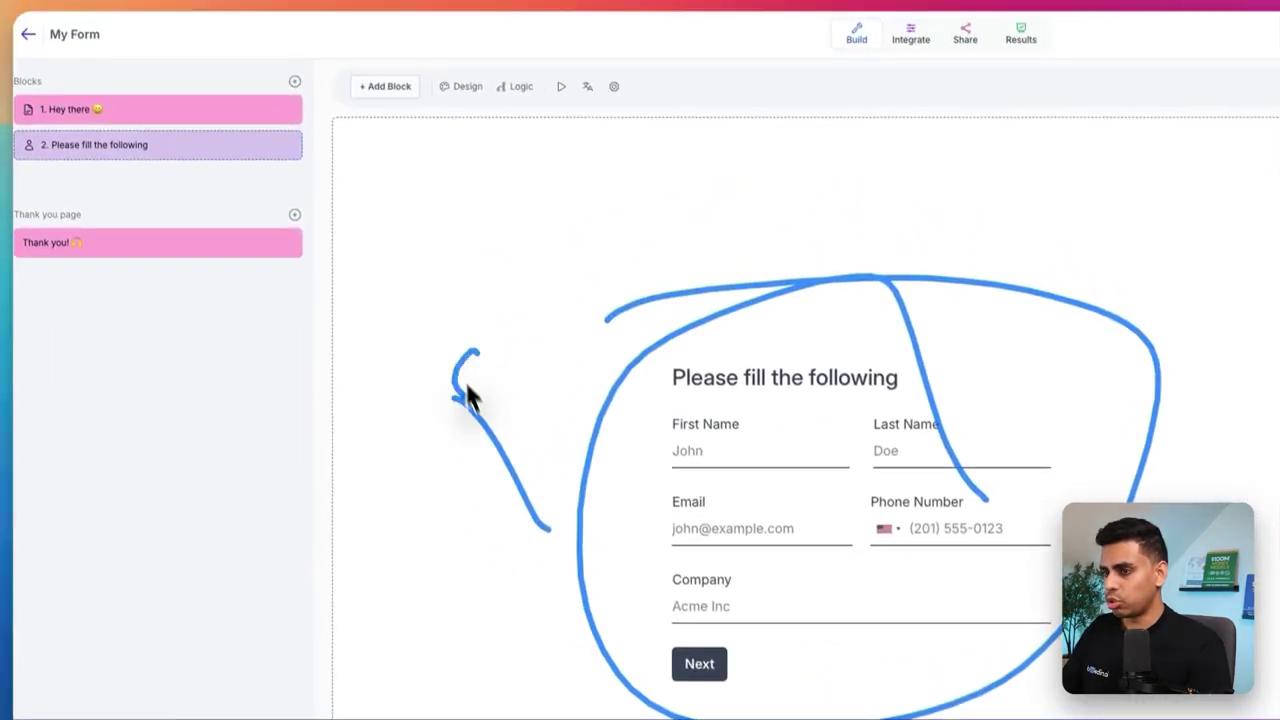
Step: Add a Webhook integration with the copied BookedIn AI URL and test it successfully
click(911, 35)
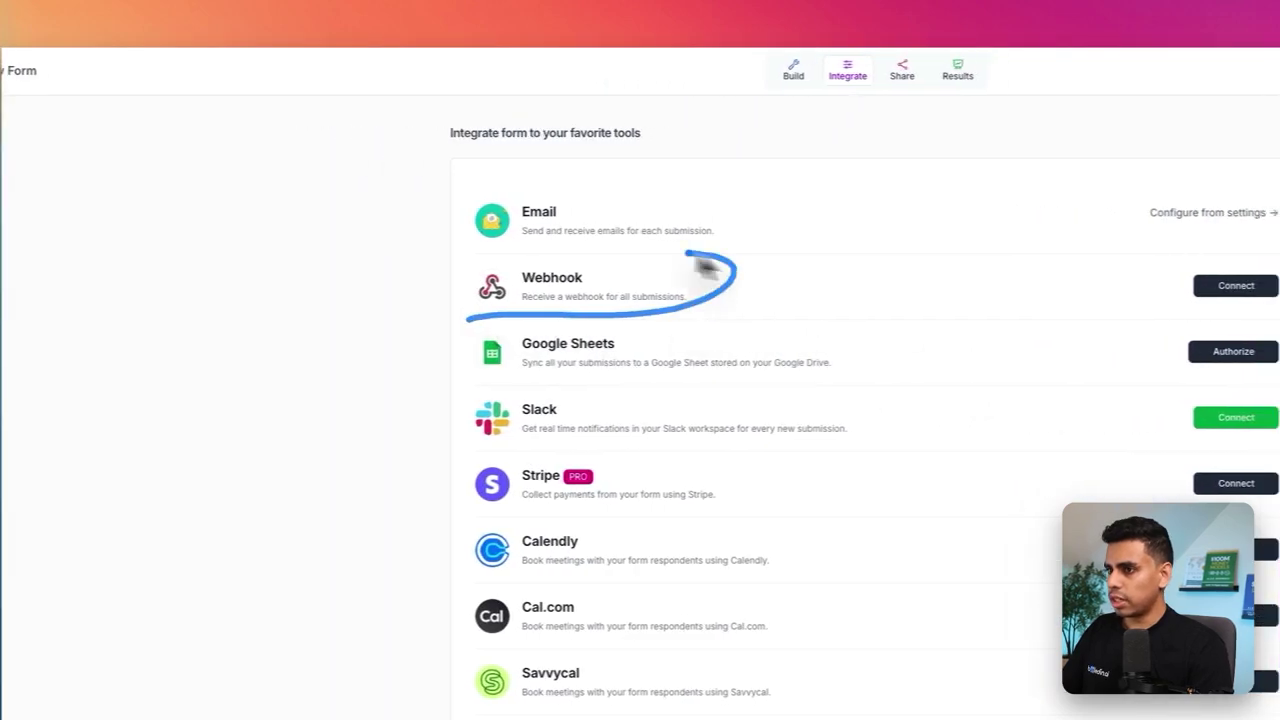
click(777, 288)
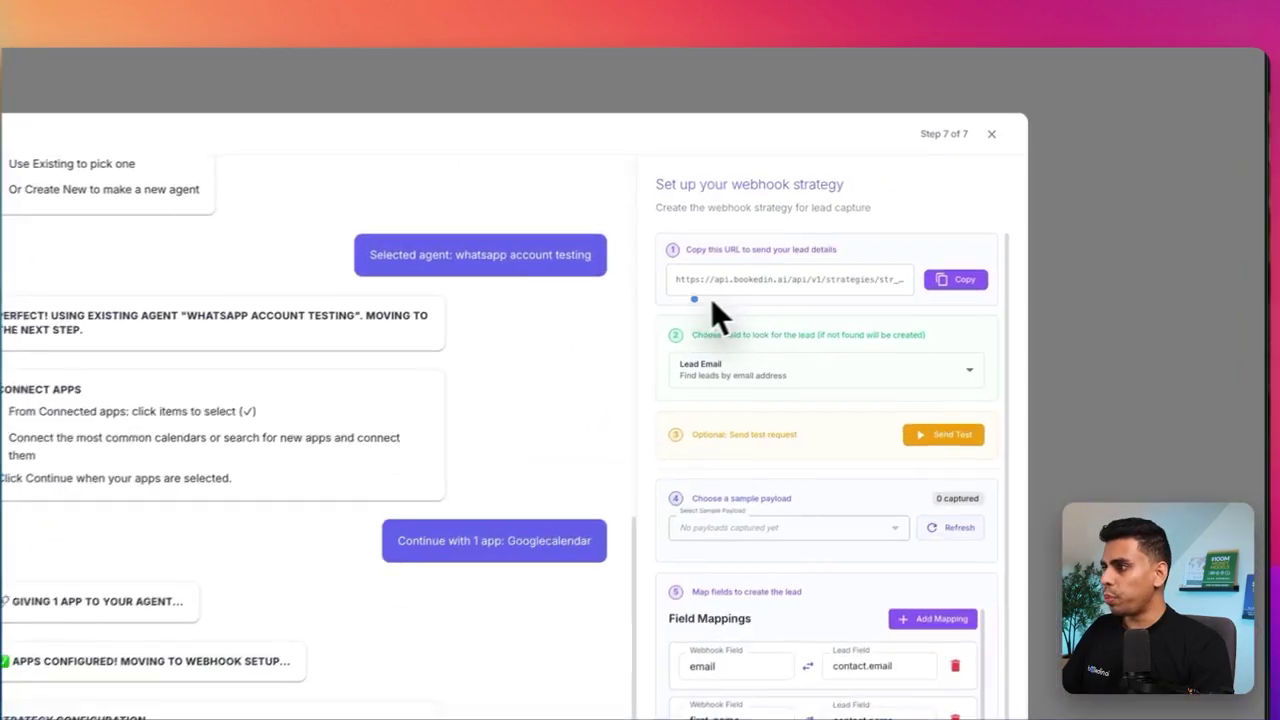
drag(930, 255, 558, 295)
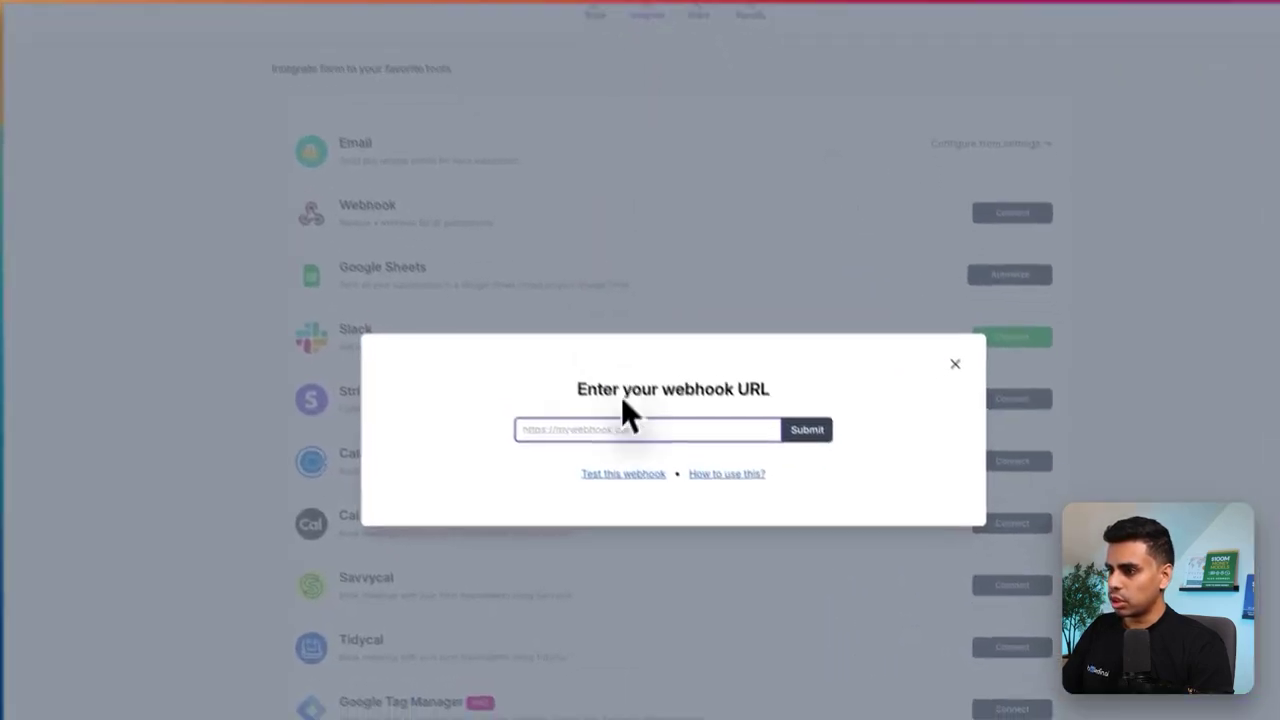
click(612, 429)
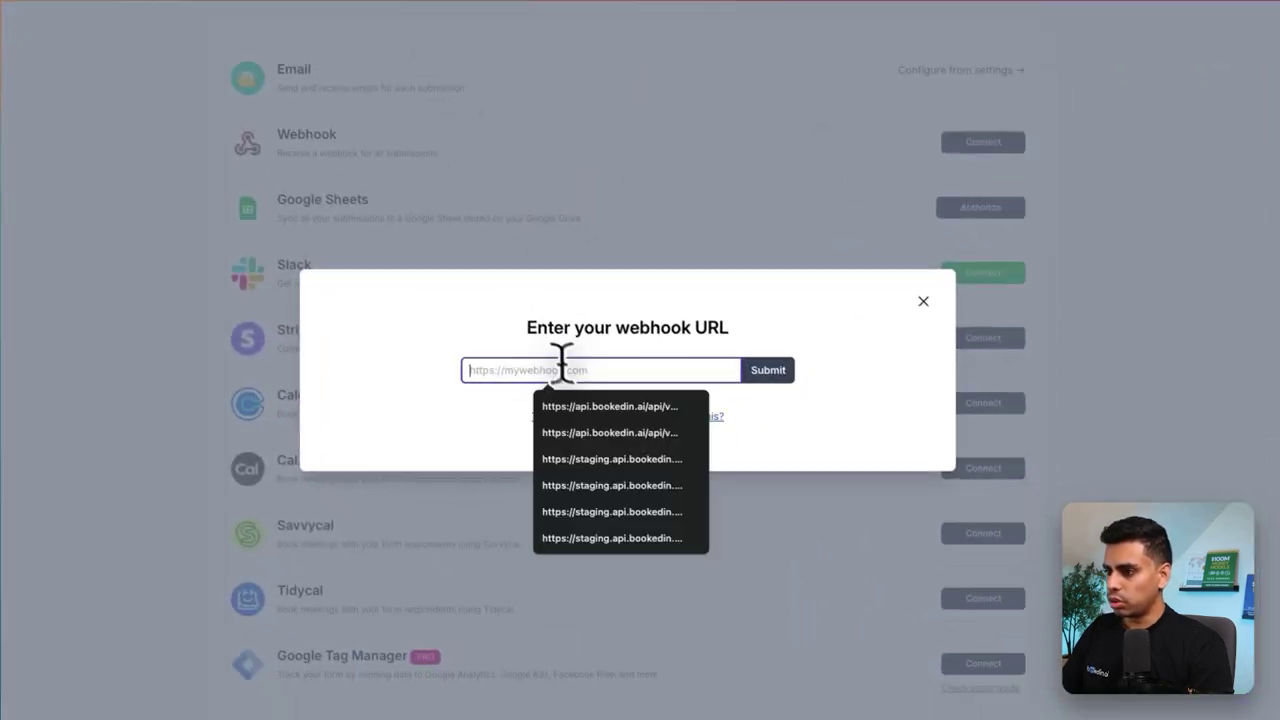
key(ctrl+v)
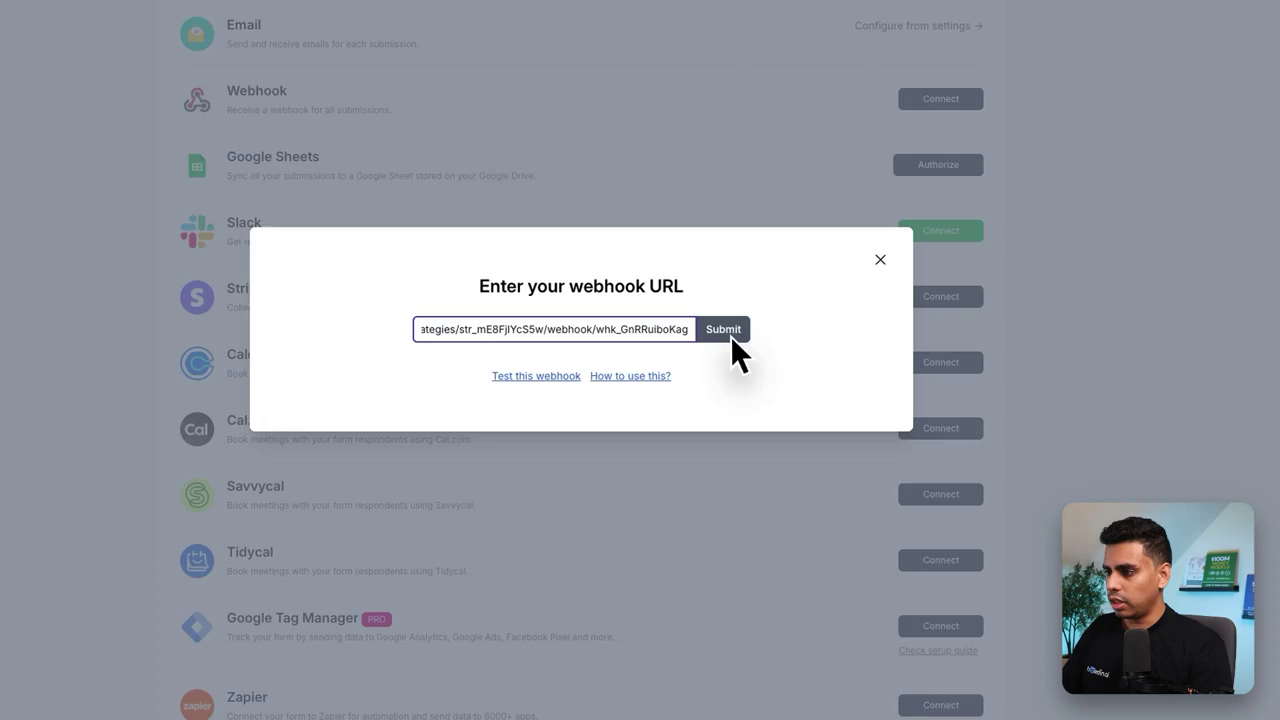
click(545, 379)
click(532, 354)
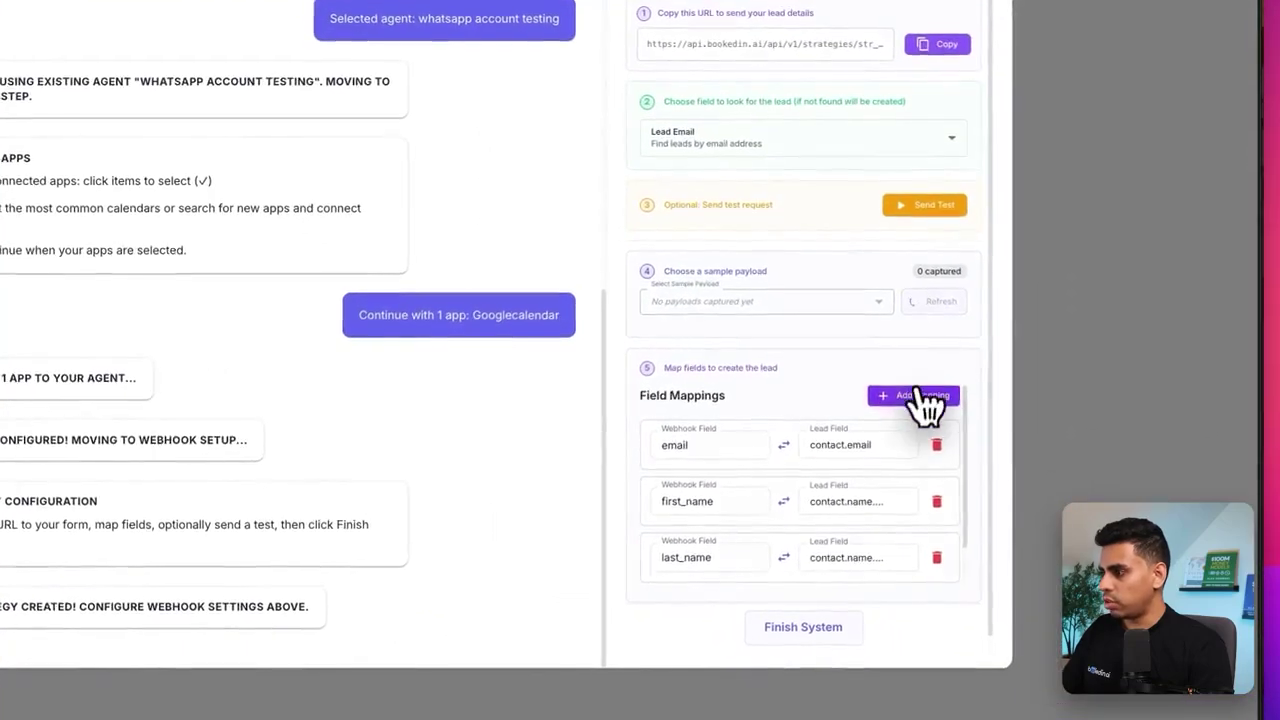
Step: Remove the default mappings and map the form's name sub-field to the lead's name
scroll(808, 430, down, 3)
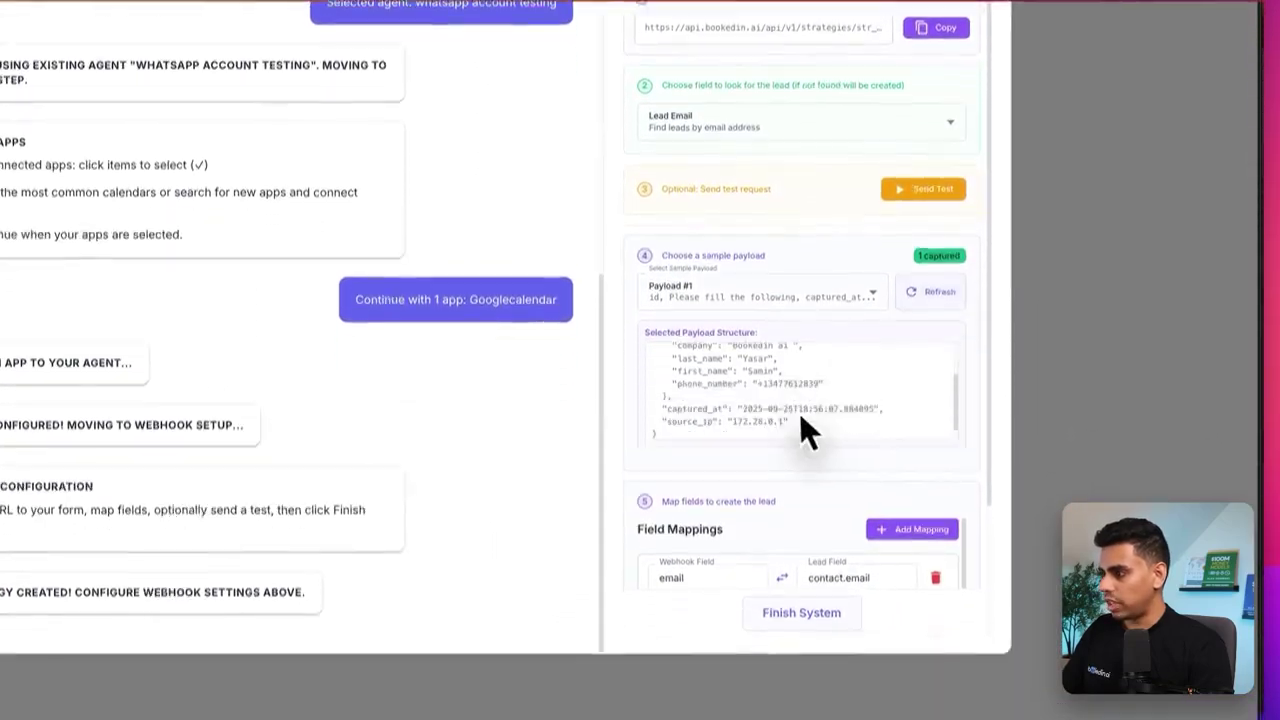
scroll(795, 390, up, 3)
scroll(800, 400, down, 3)
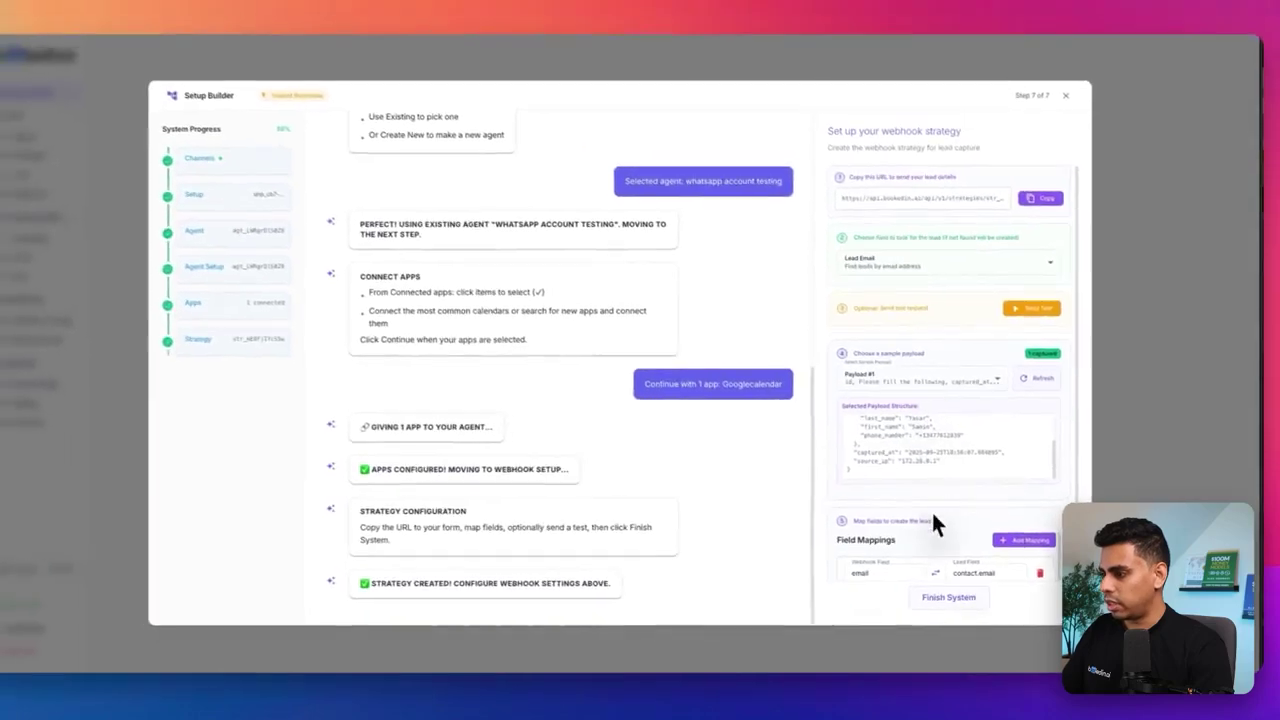
scroll(935, 522, down, 2)
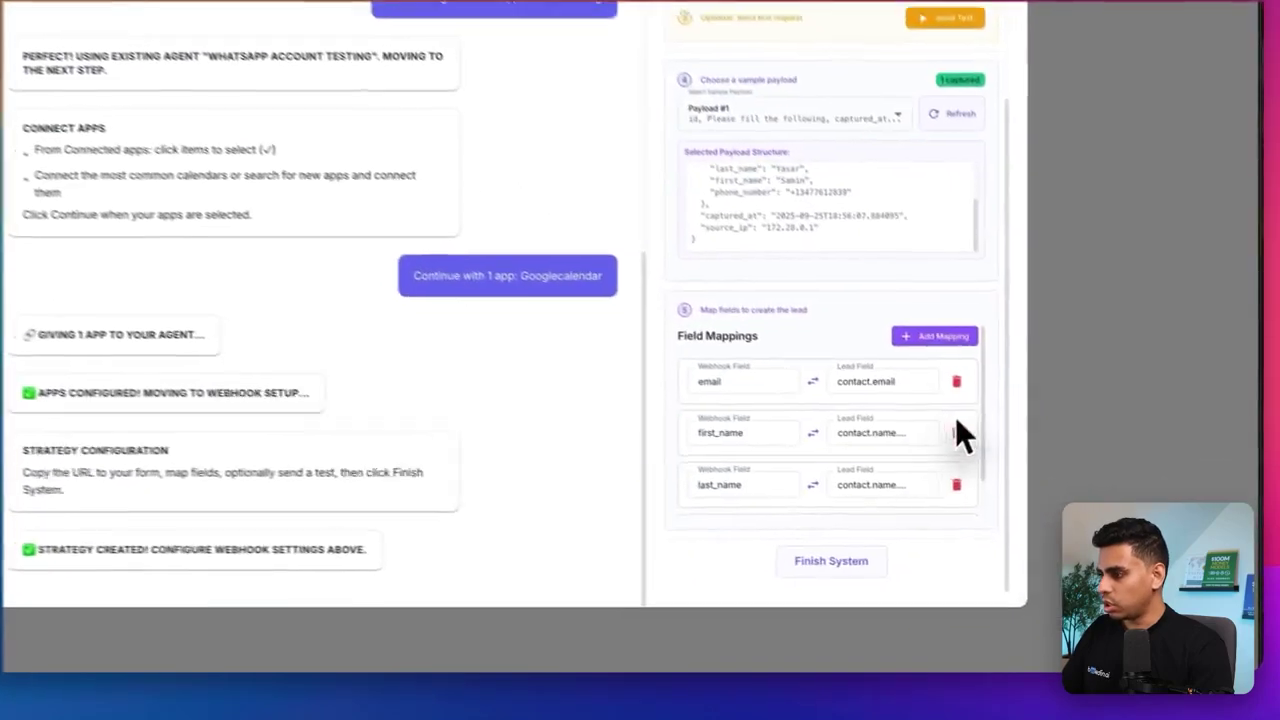
click(956, 381)
click(956, 381)
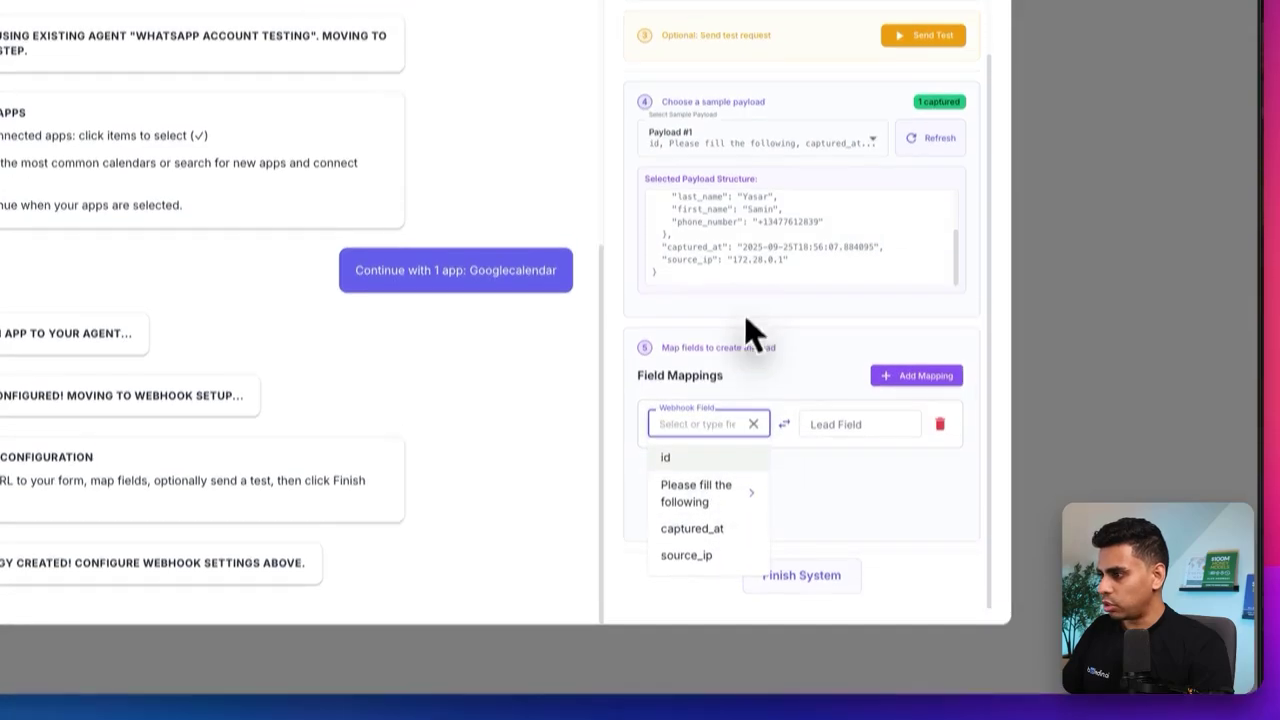
scroll(700, 215, up, 3)
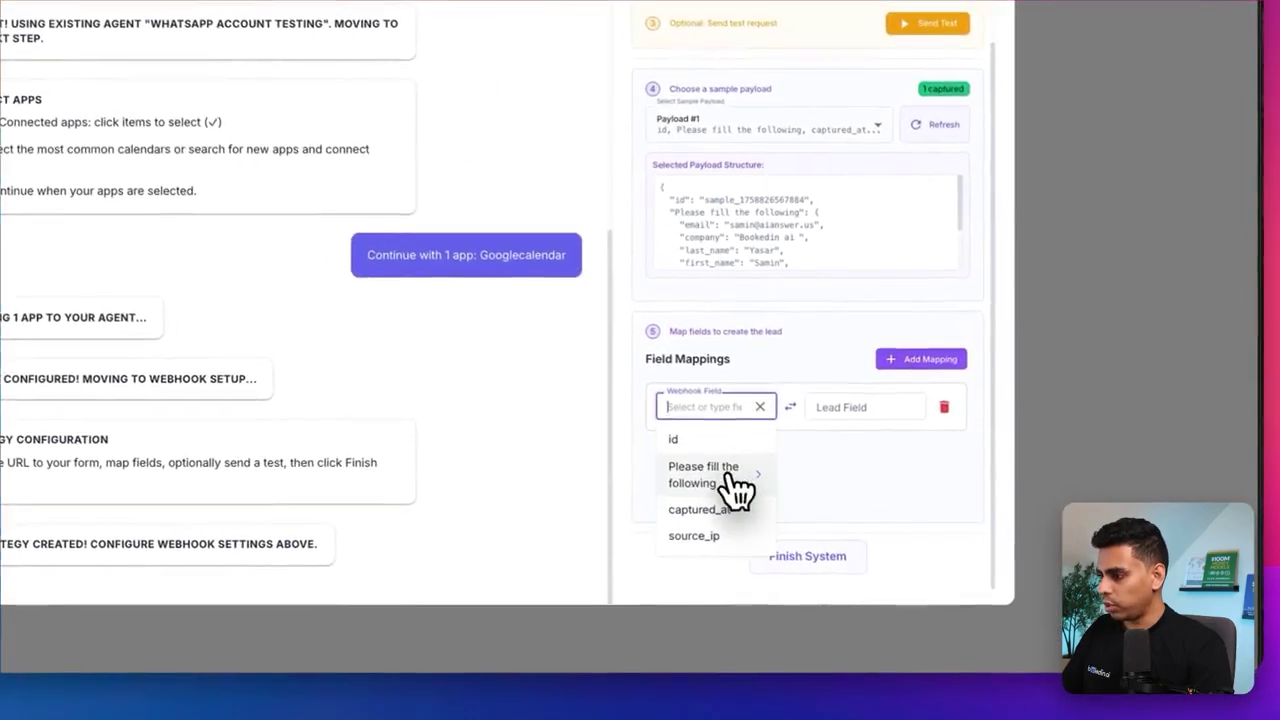
click(733, 476)
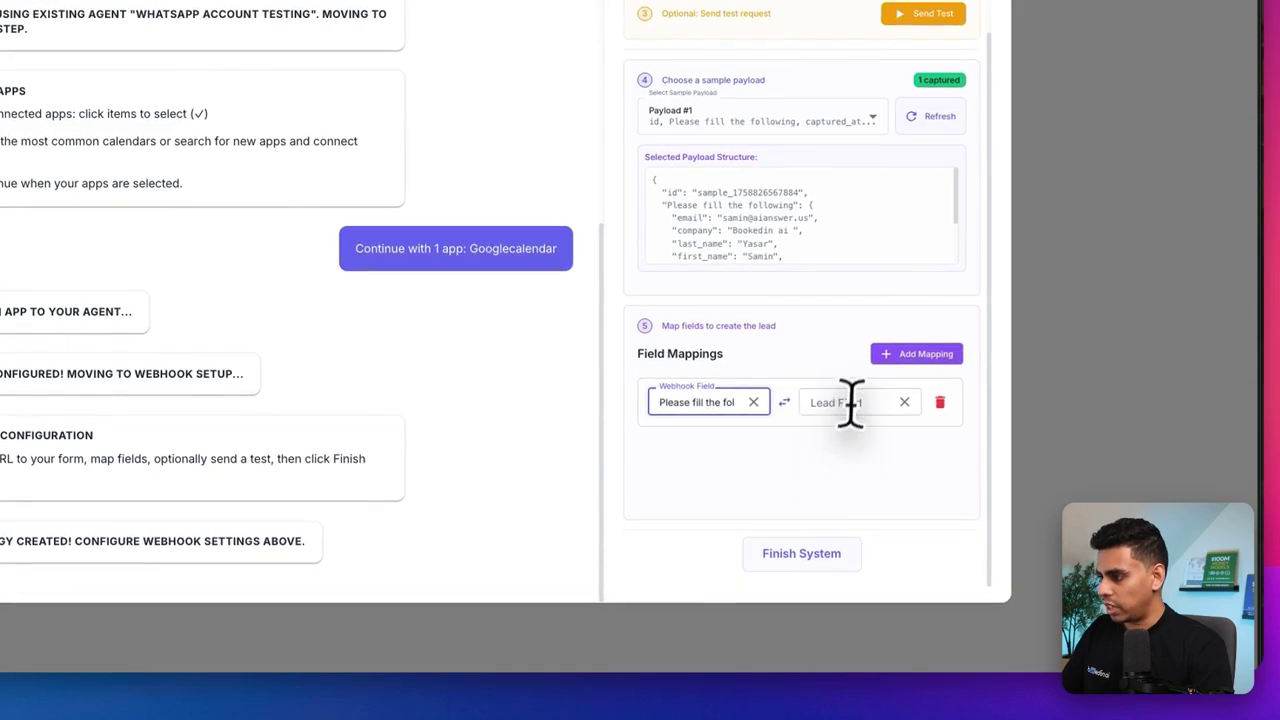
click(848, 403)
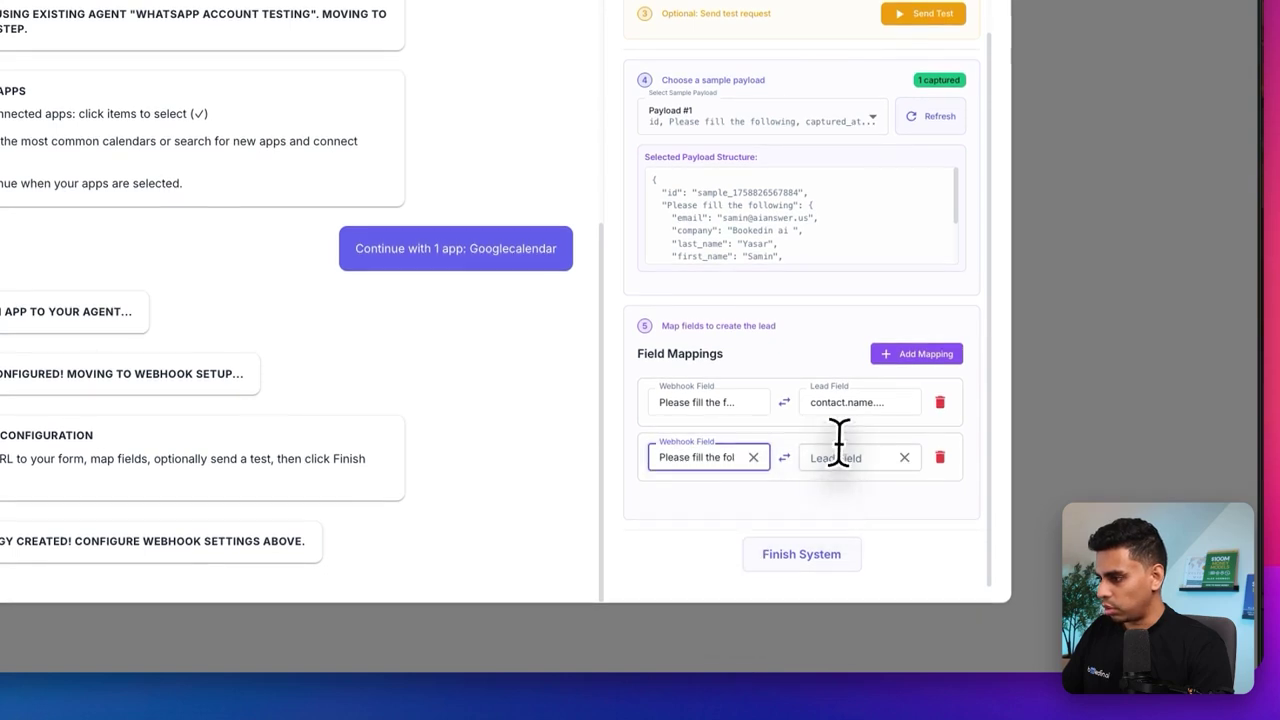
Step: Map the form's phone and email fields to the lead's number and email, then finish
click(916, 353)
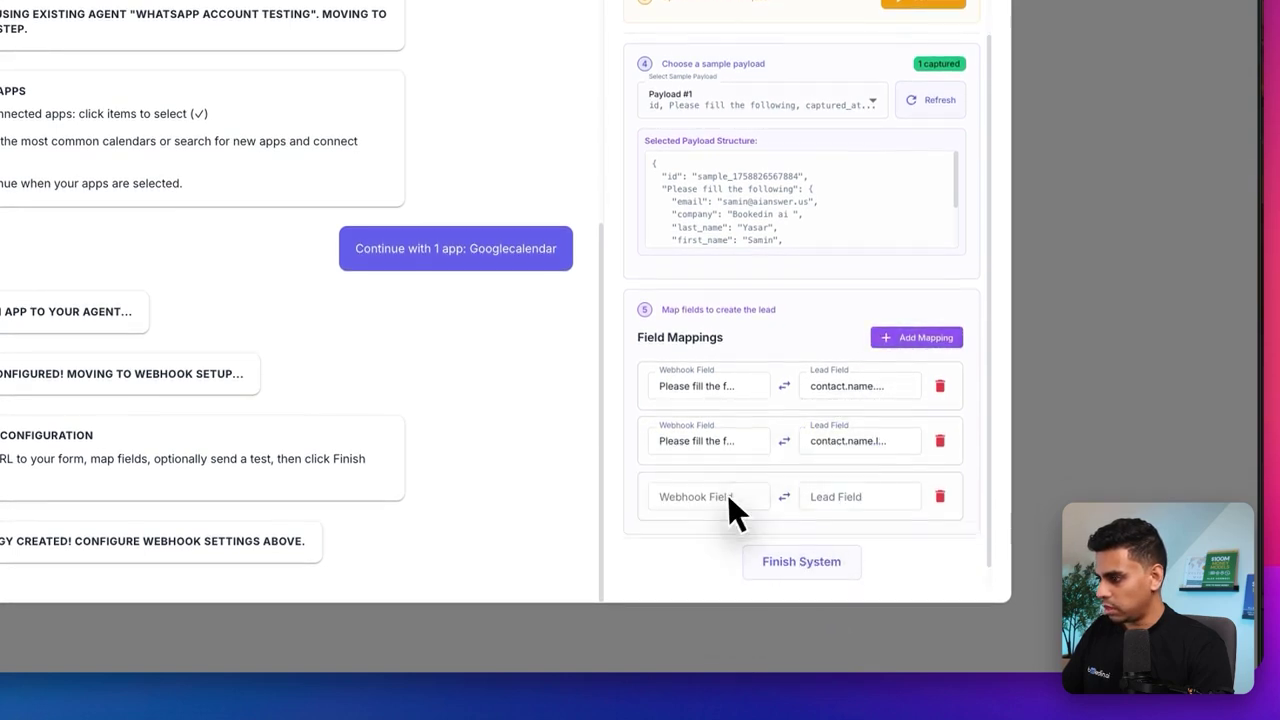
click(710, 482)
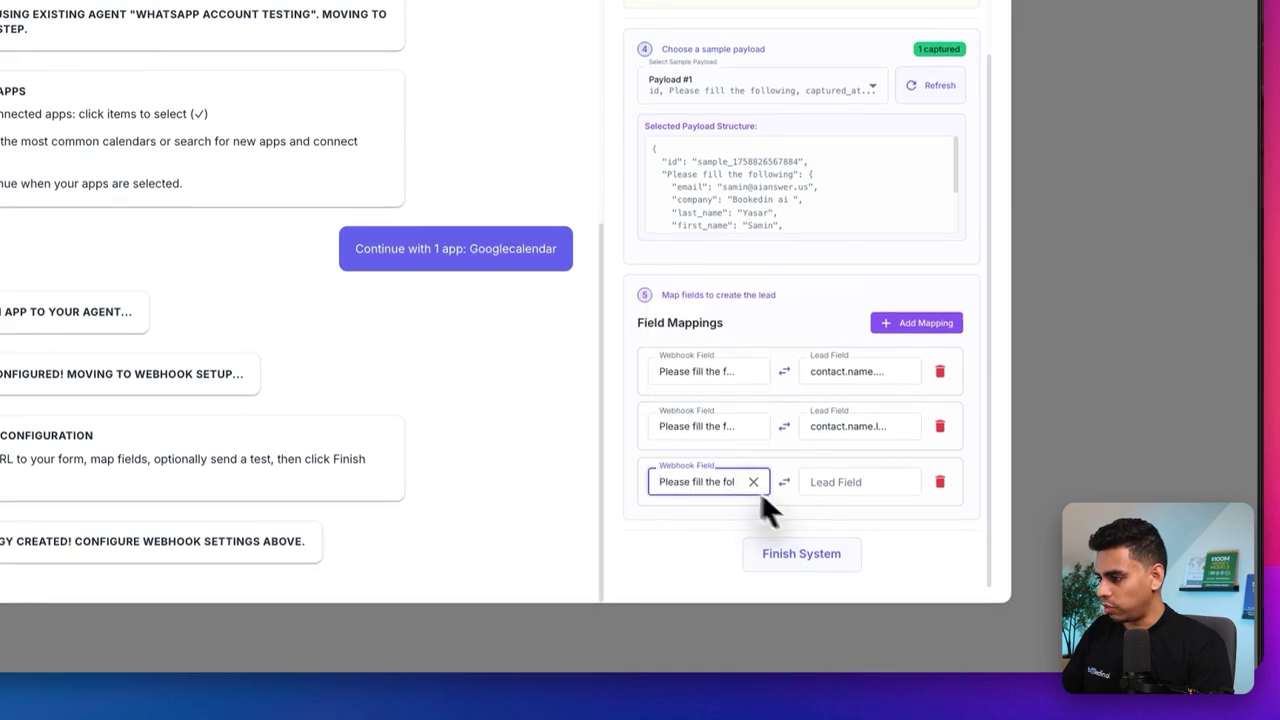
click(848, 334)
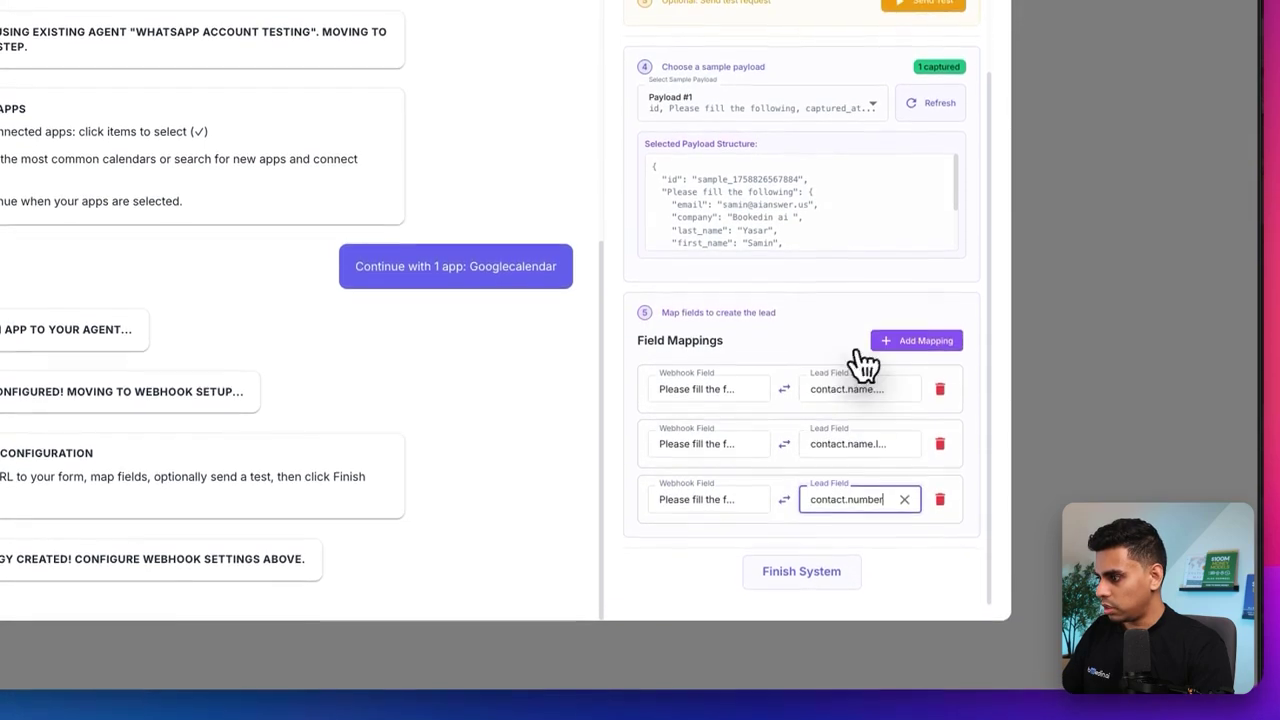
click(912, 333)
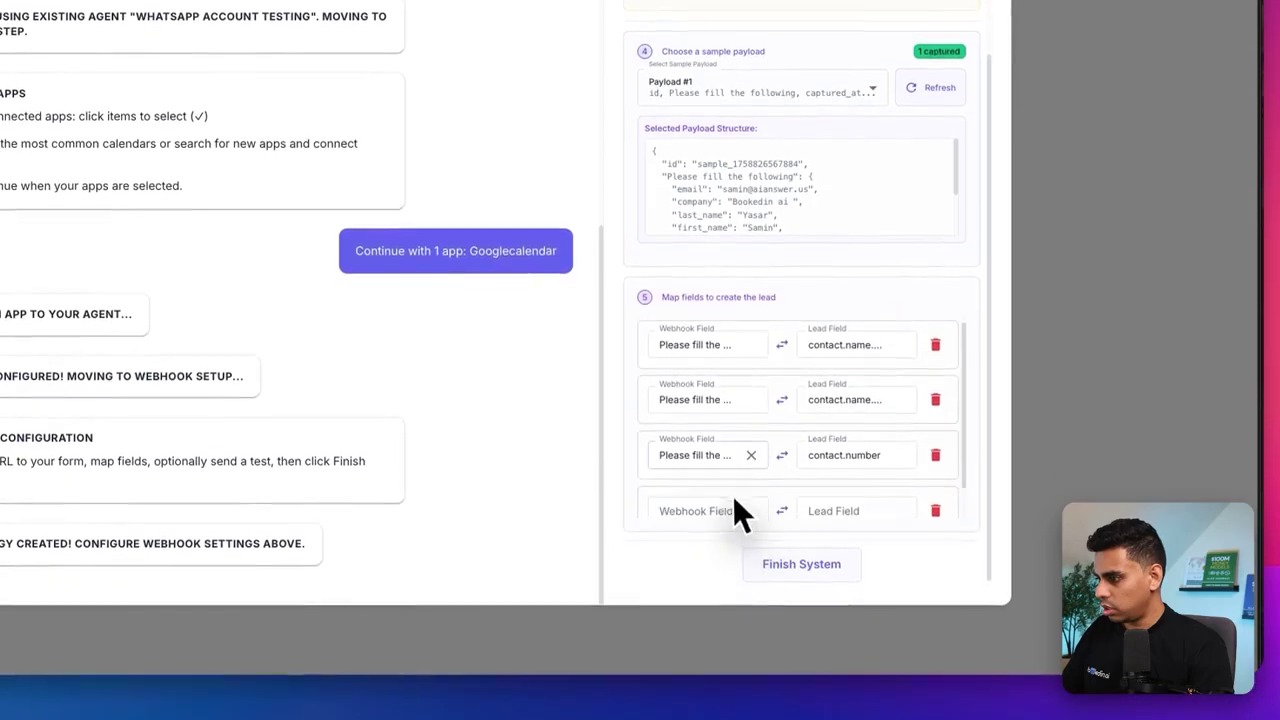
click(722, 351)
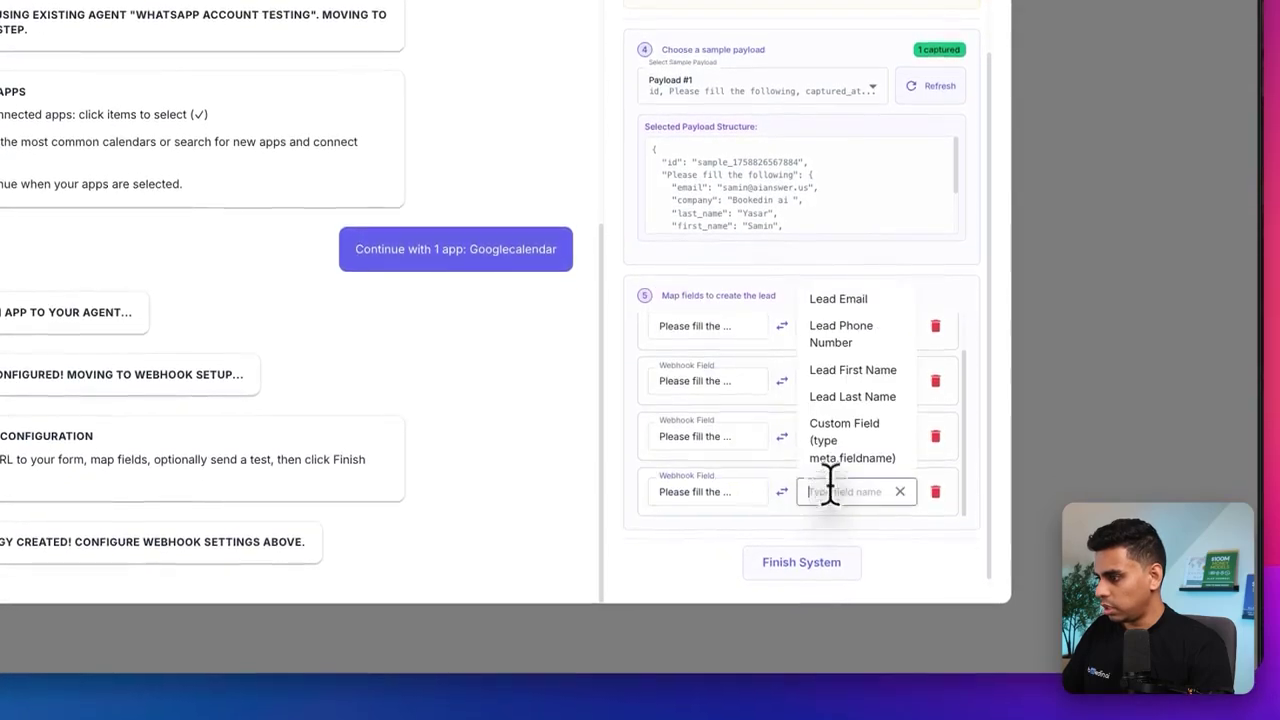
click(850, 310)
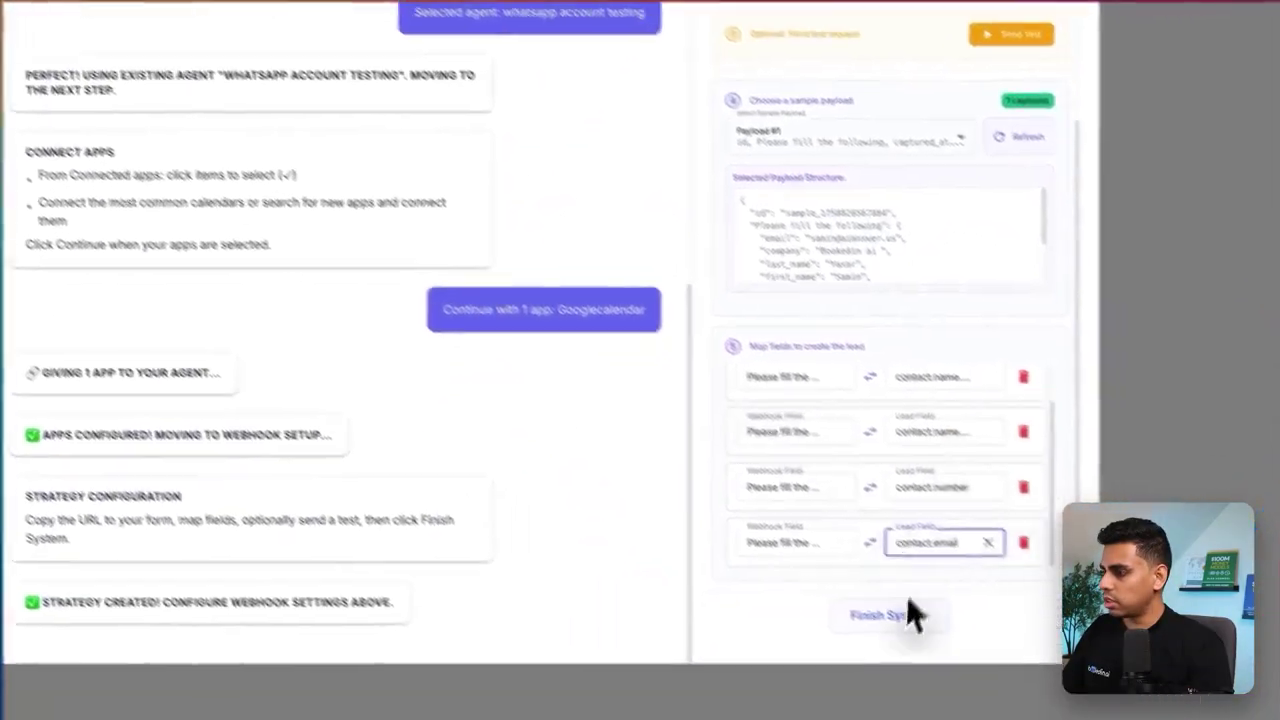
click(996, 705)
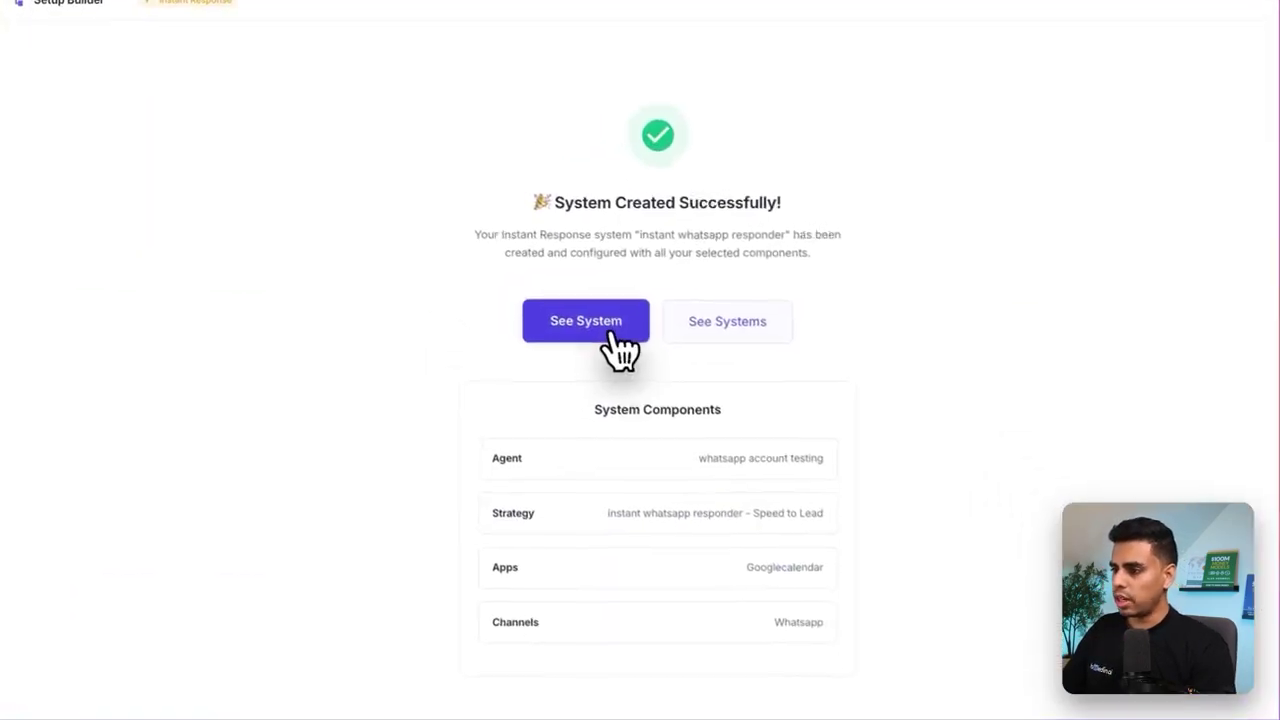
Step: Open the instant whatsapp responder system and review its immediate and follow-up WhatsApp message flow
click(586, 321)
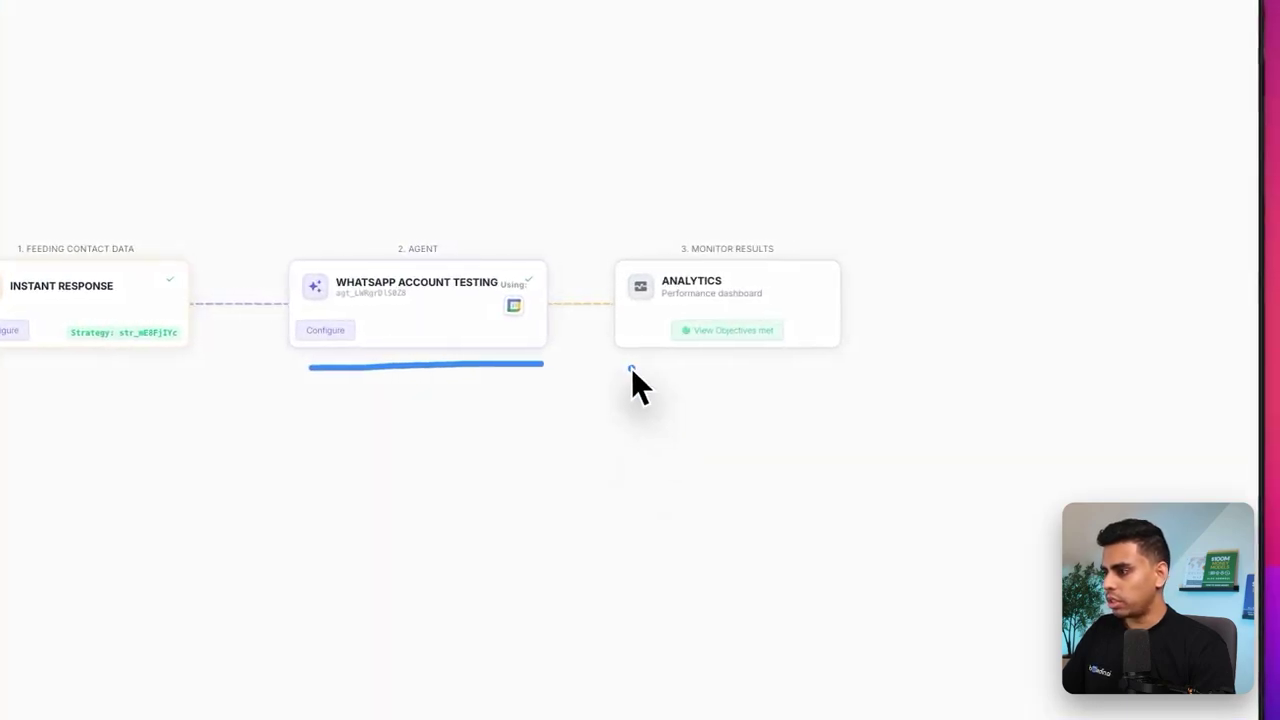
drag(820, 222, 634, 376)
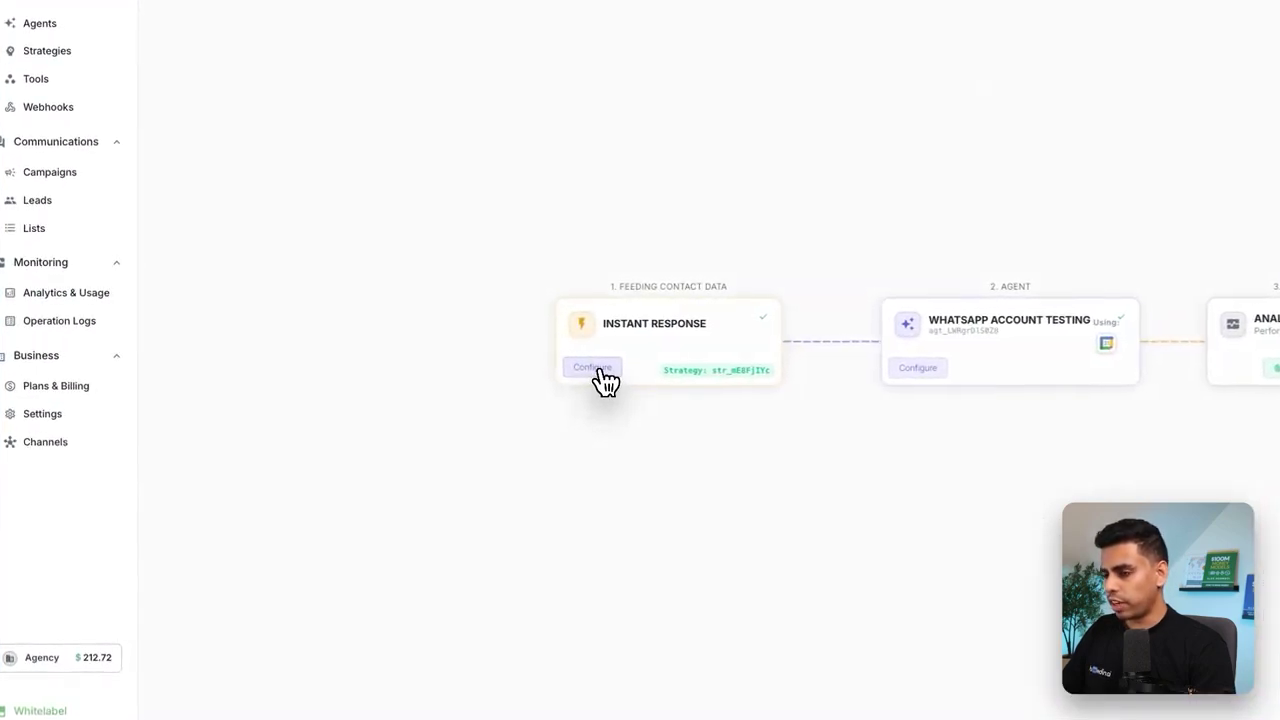
click(602, 370)
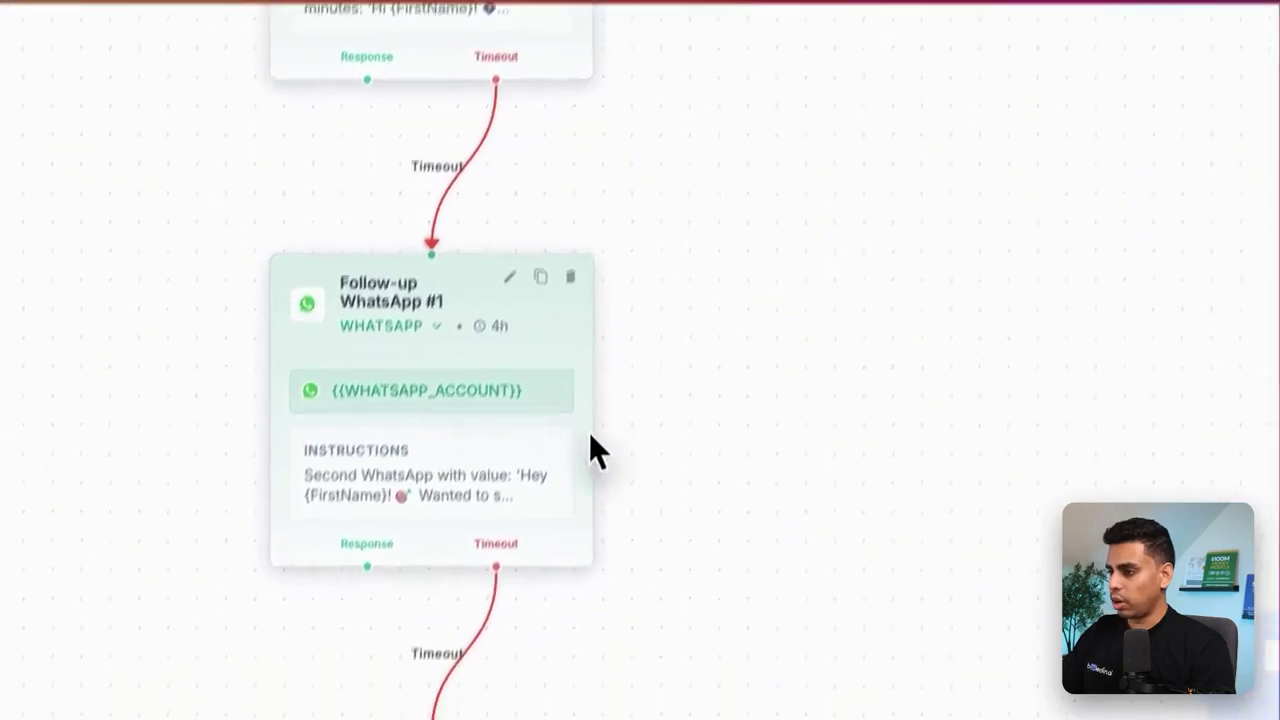
scroll(651, 415, down, 5)
scroll(651, 526, down, 5)
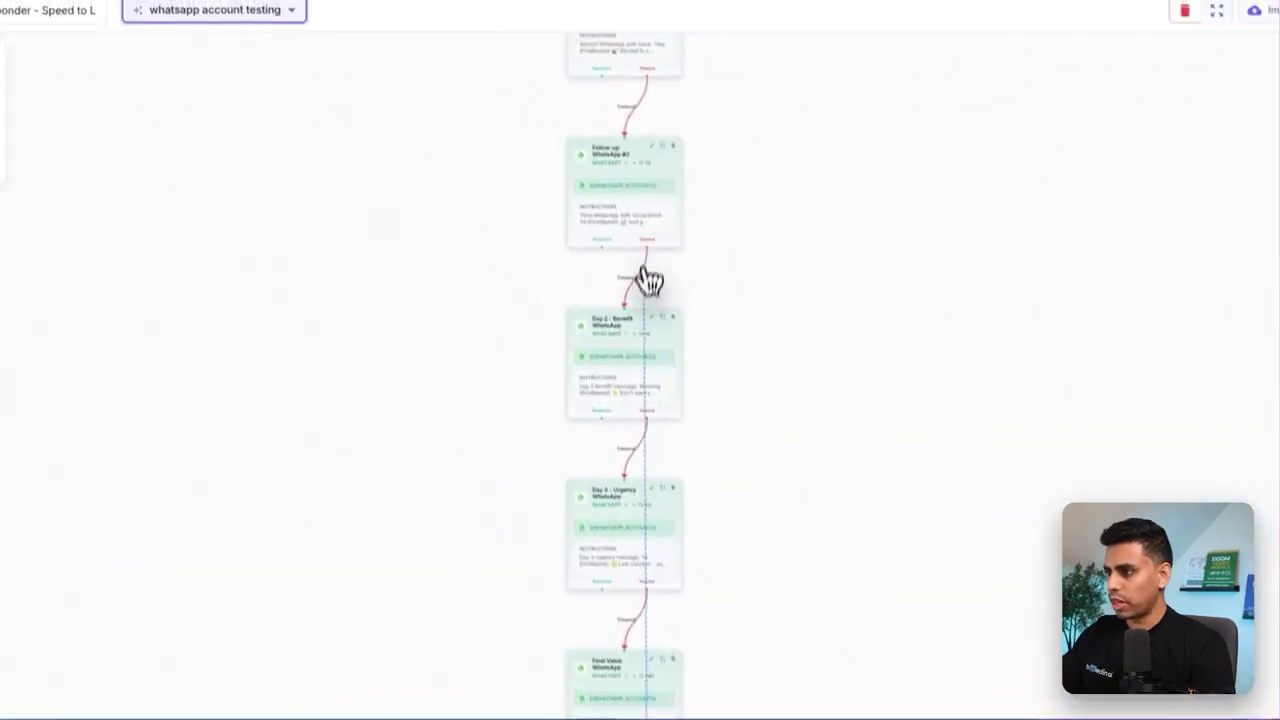
drag(645, 362, 645, 358)
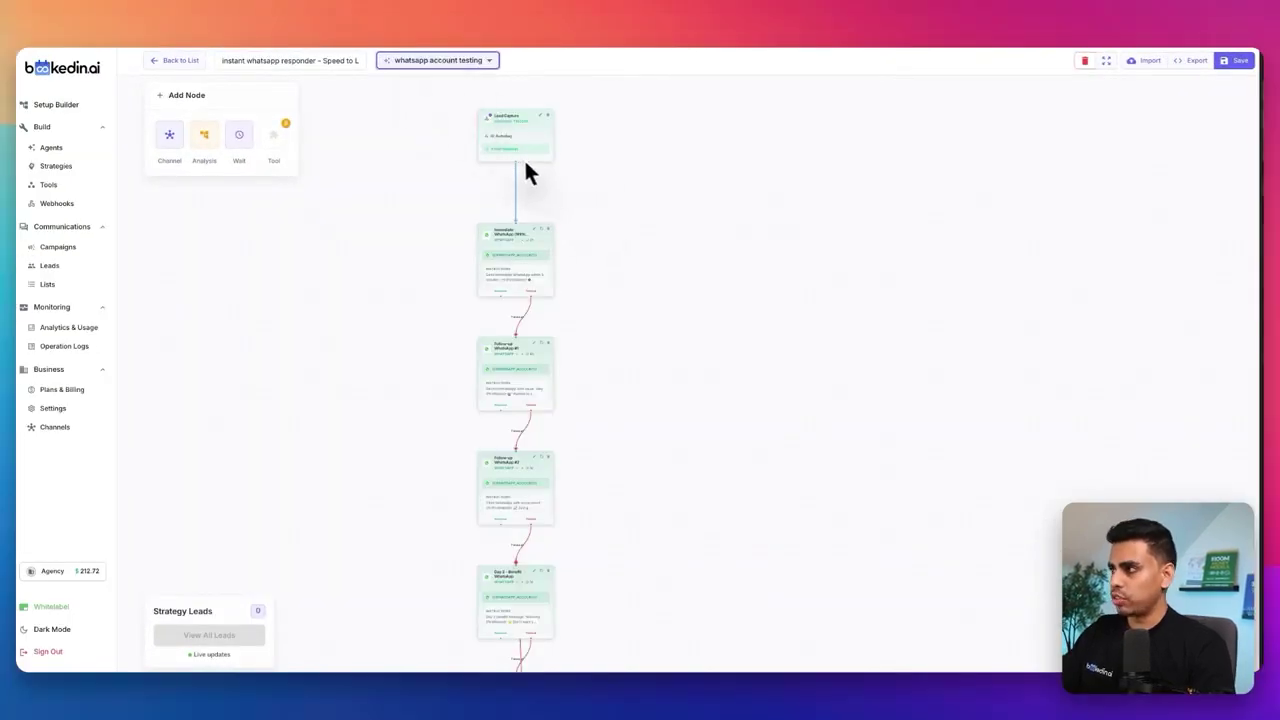
click(60, 105)
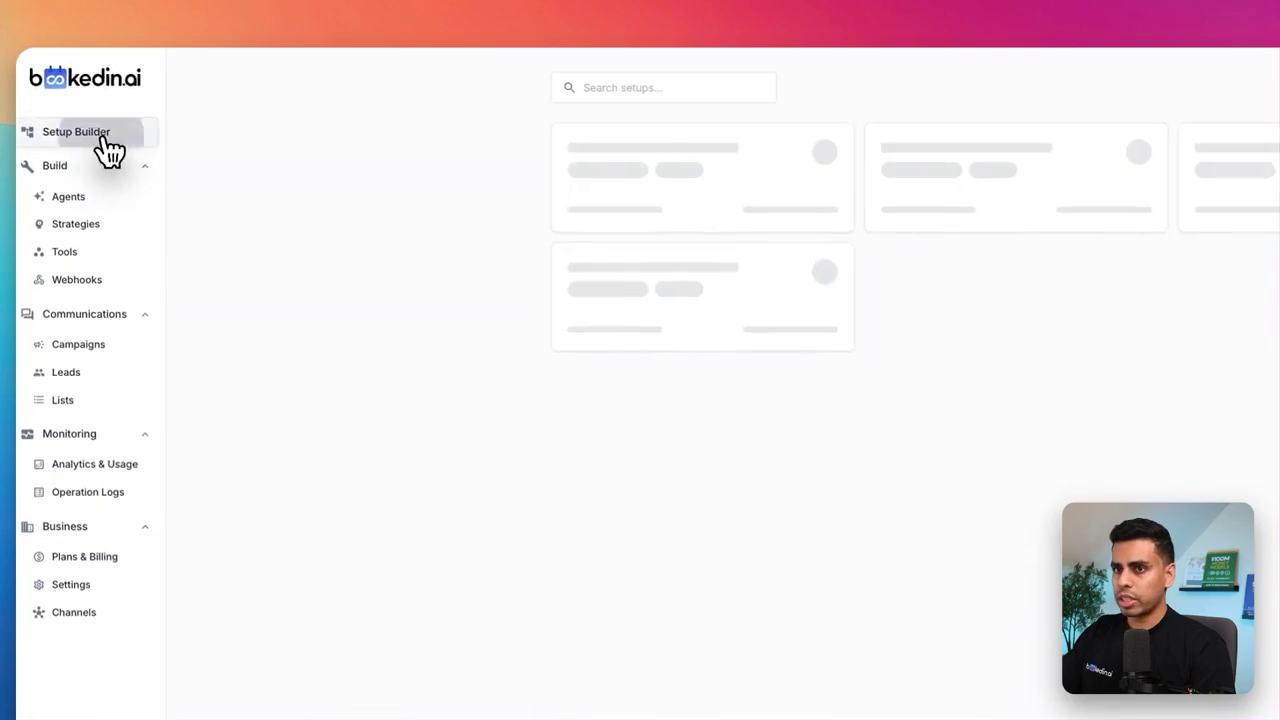
Step: Save the BookedIn AI webhook URL to the Youform form and return to editing
click(676, 300)
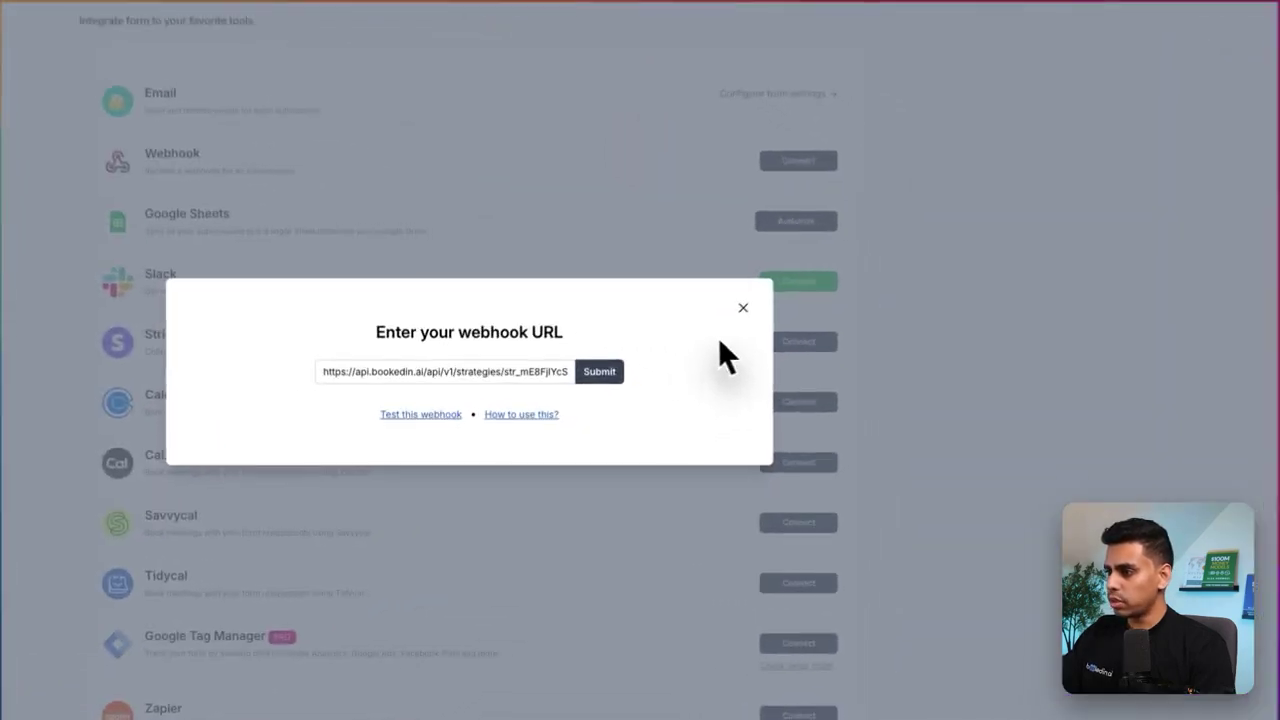
click(599, 371)
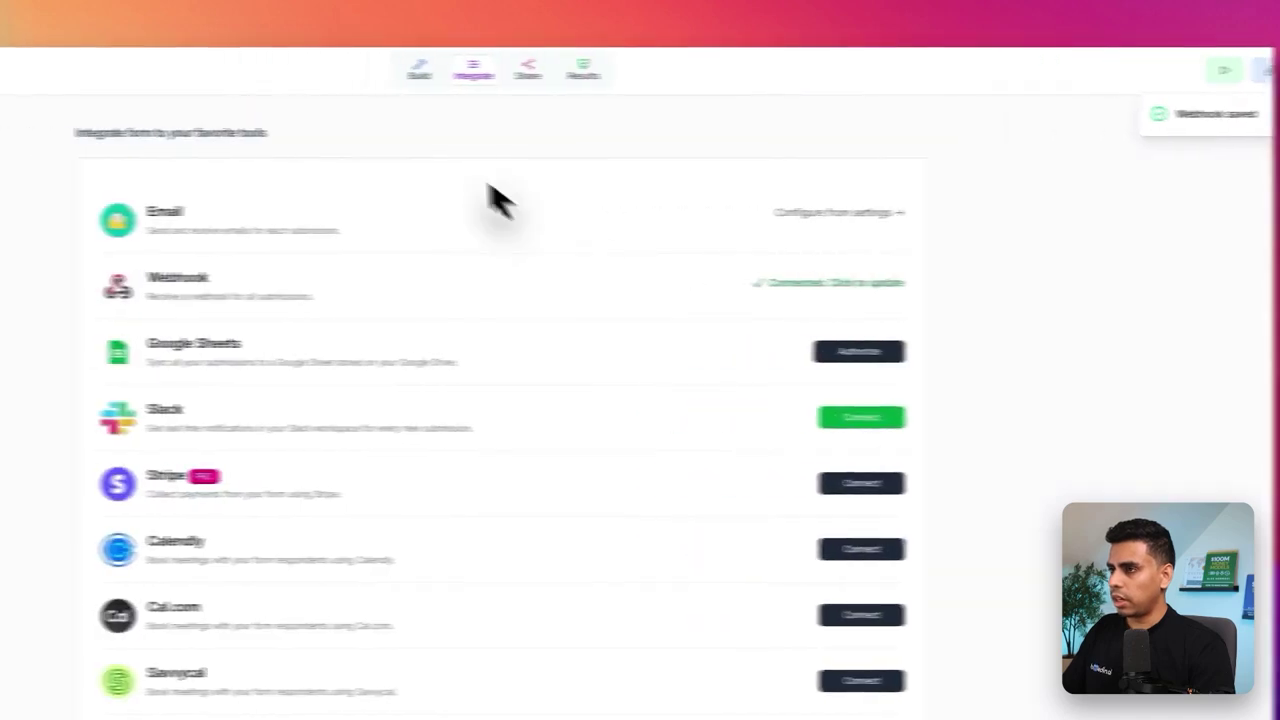
click(420, 70)
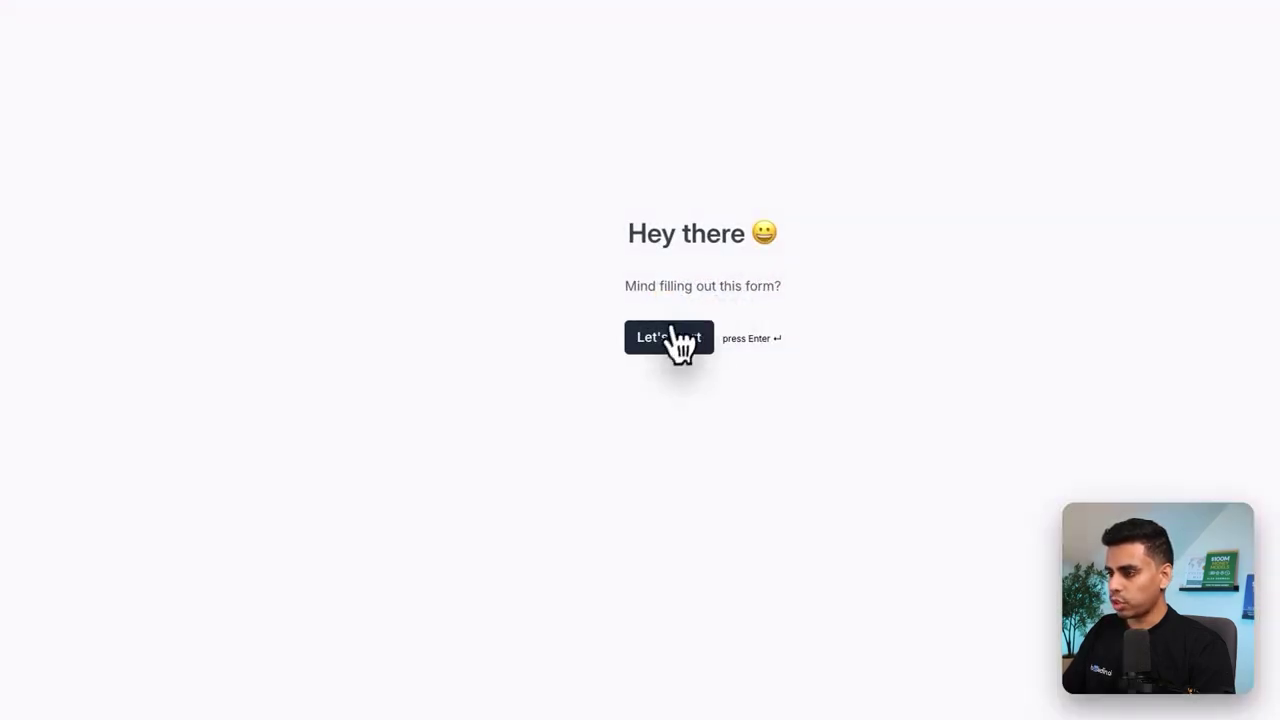
Step: Fill the lead form with saved name, e-mail, phone and company Bookedin ai, then submit
click(662, 330)
click(595, 183)
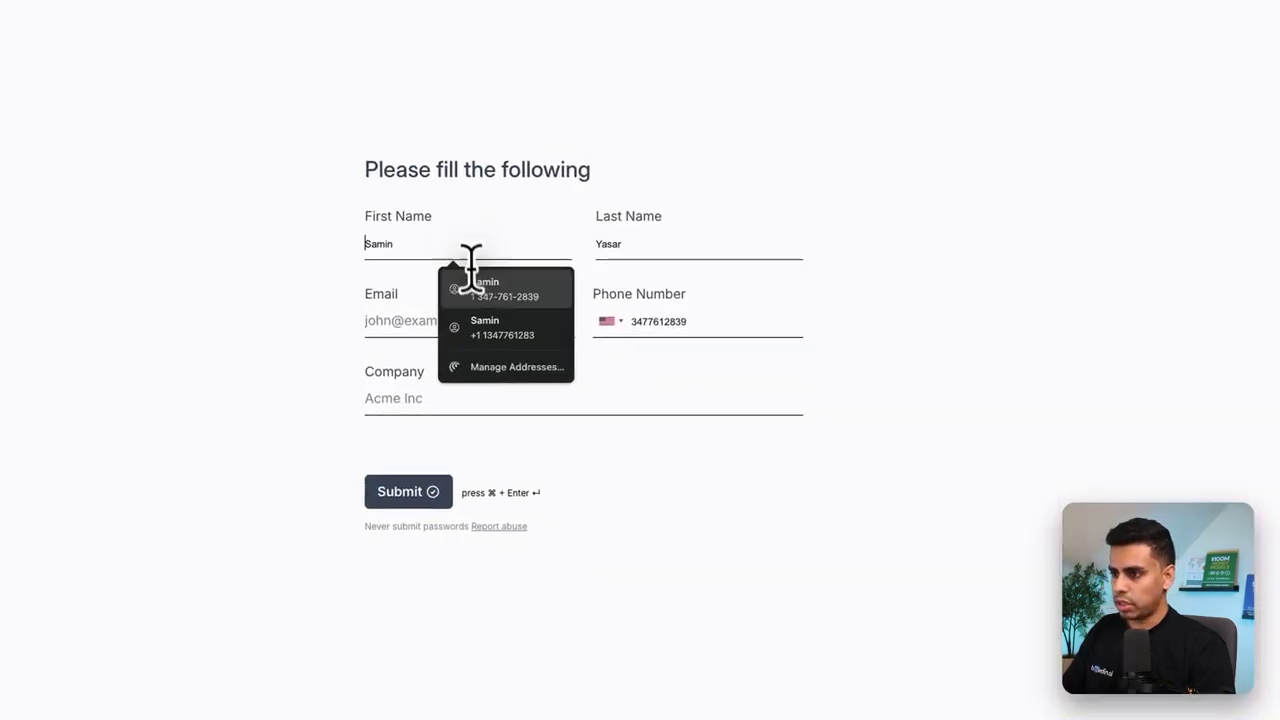
click(509, 330)
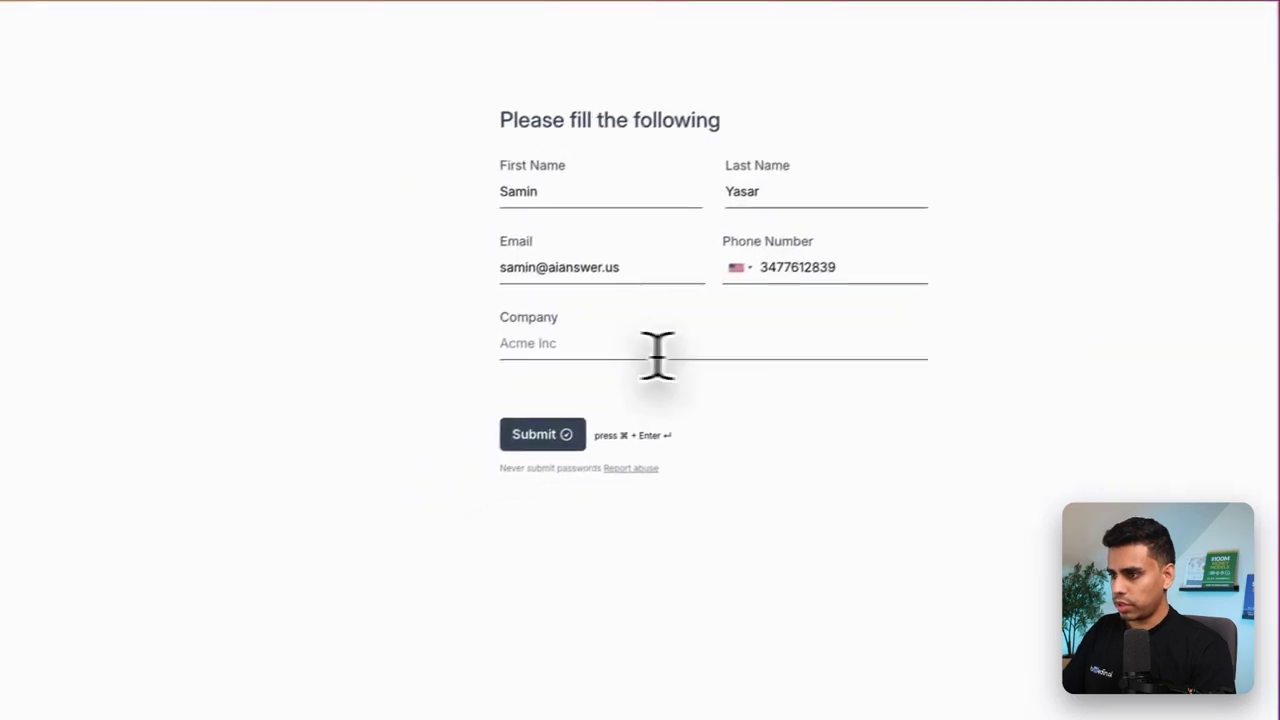
click(465, 400)
click(455, 440)
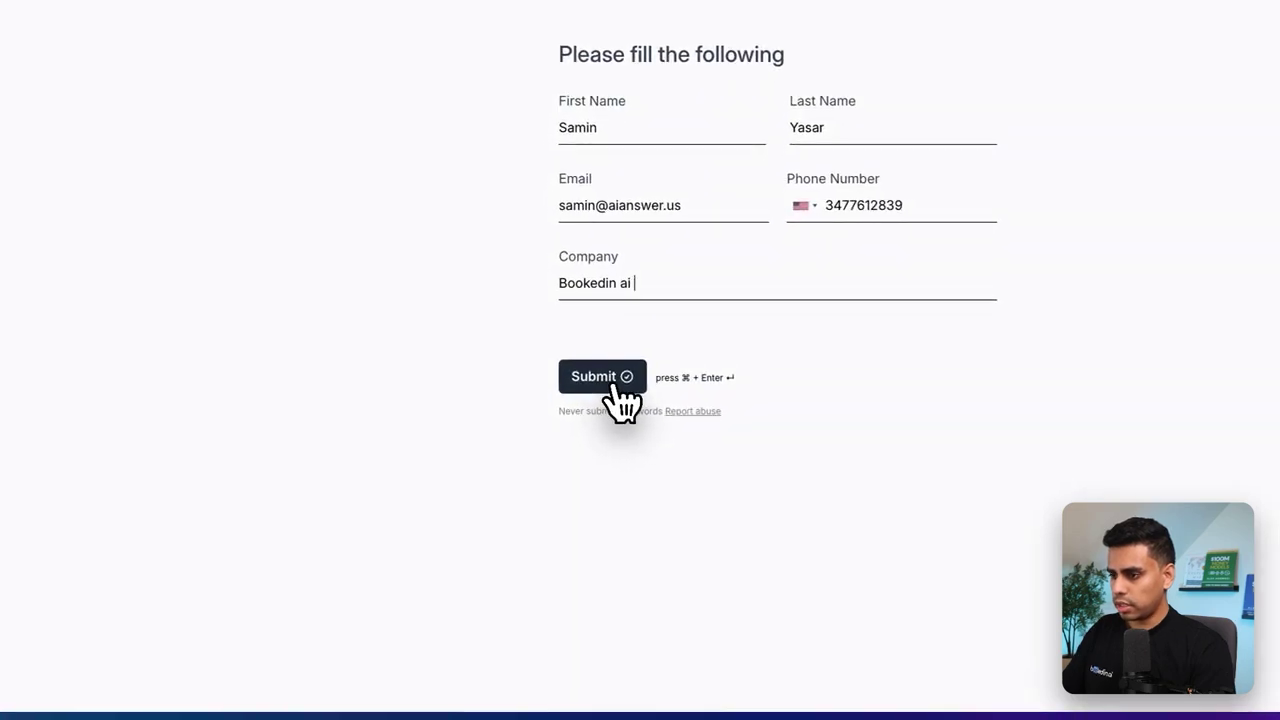
click(610, 387)
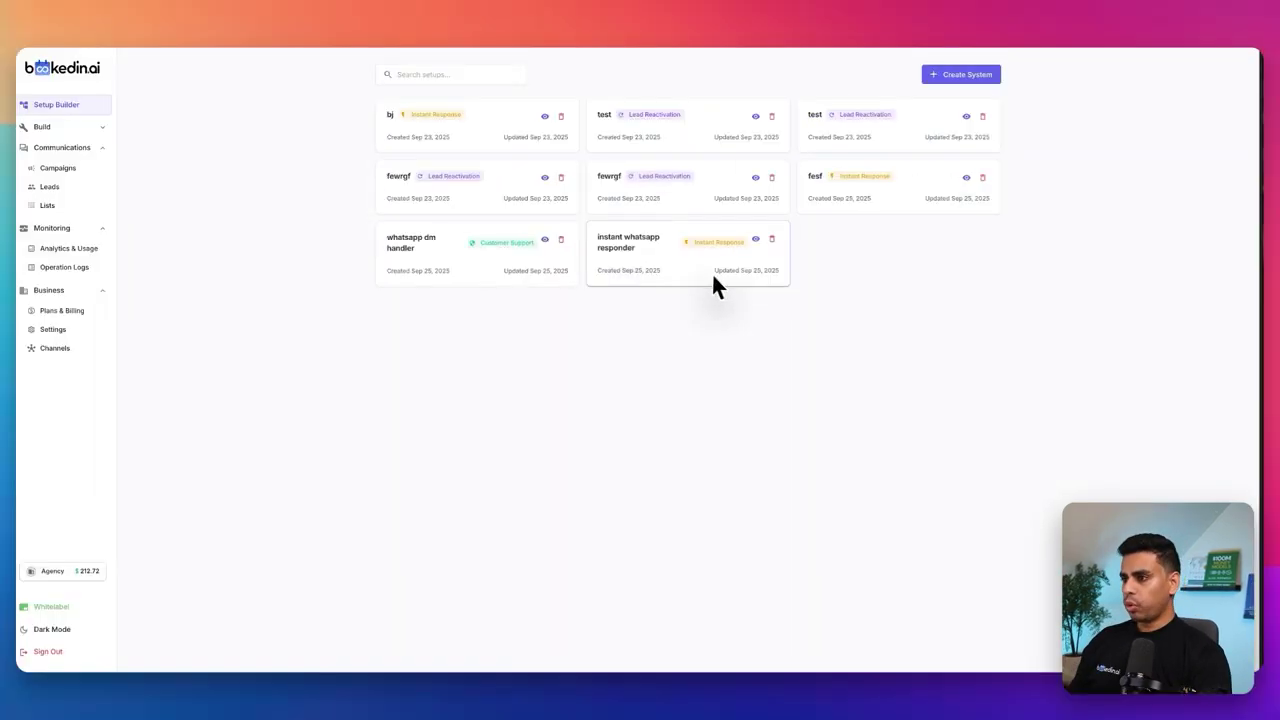
Step: Underline the Customer Support and Instant Response types, then open the instant whatsapp responder card
drag(485, 355, 627, 357)
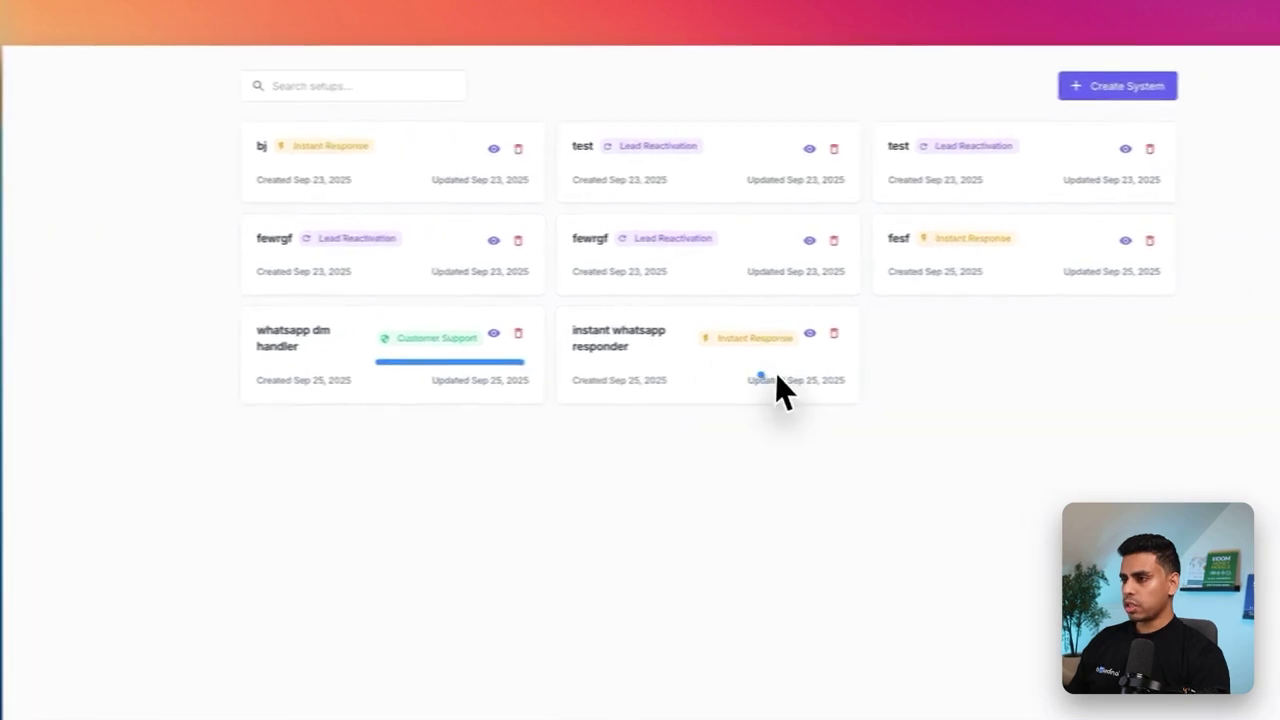
drag(800, 344, 937, 346)
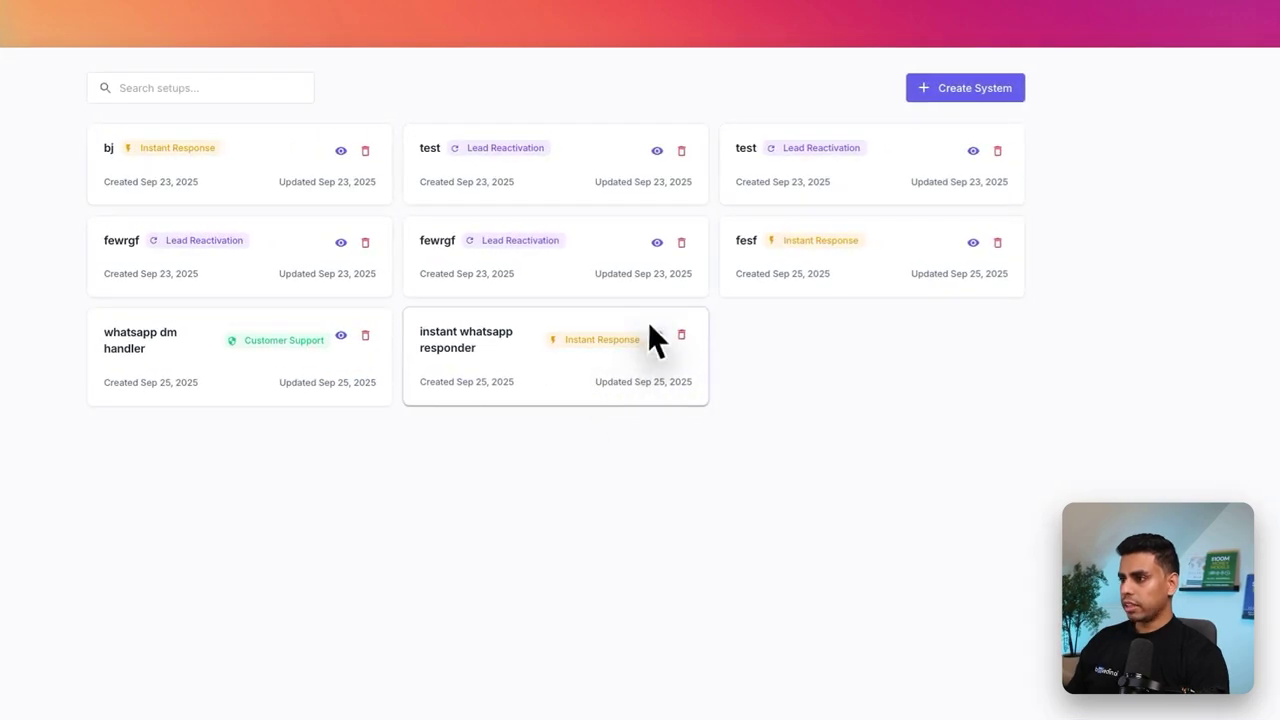
click(652, 338)
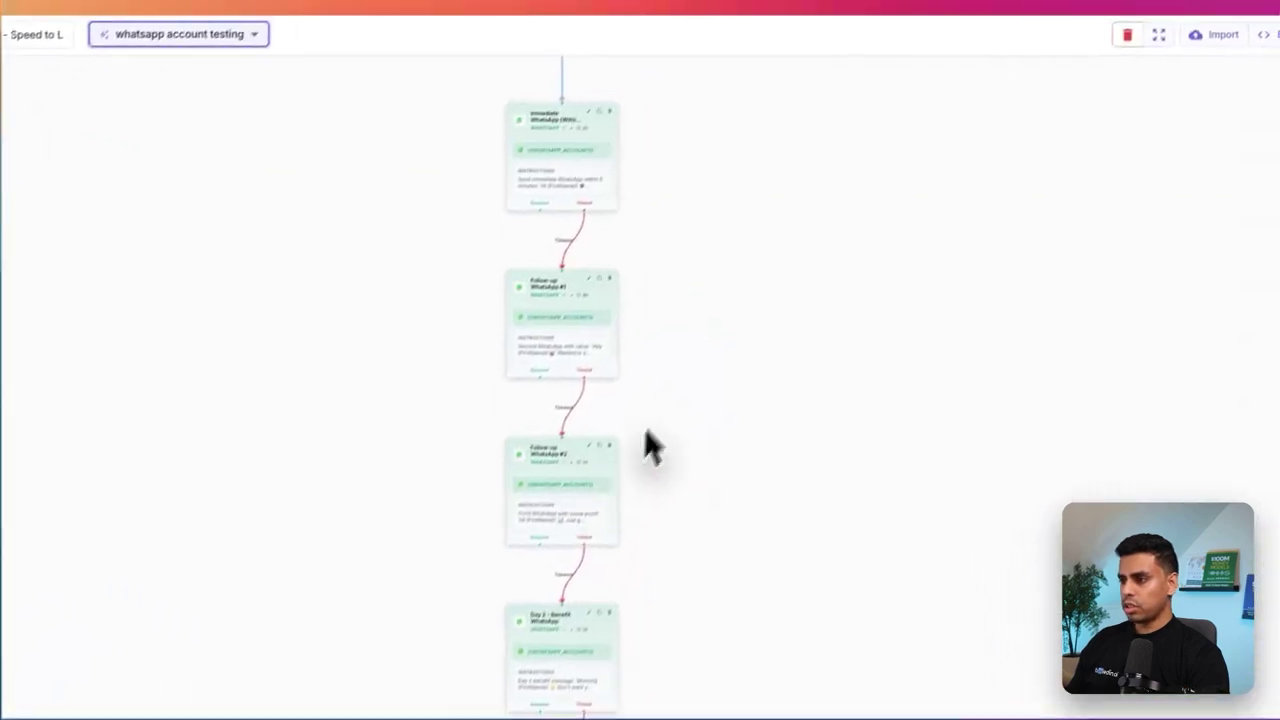
drag(645, 432, 635, 35)
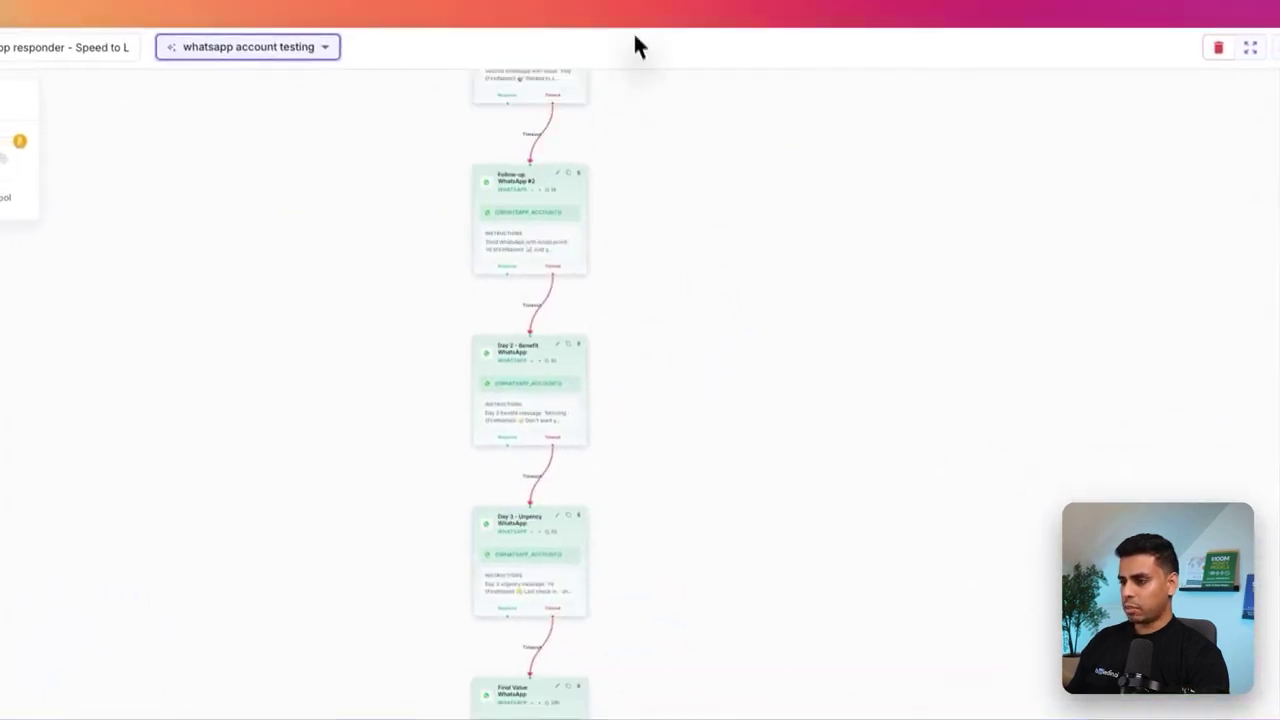
drag(640, 329, 640, 626)
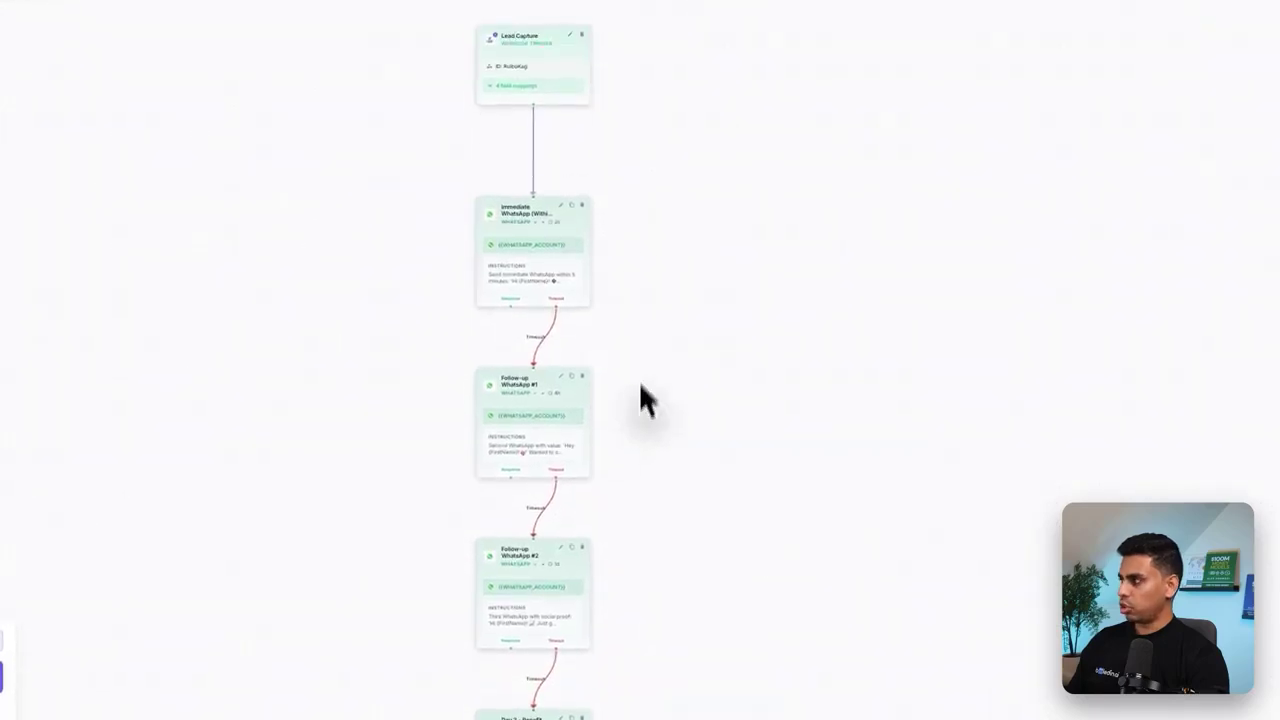
scroll(639, 200, up, 5)
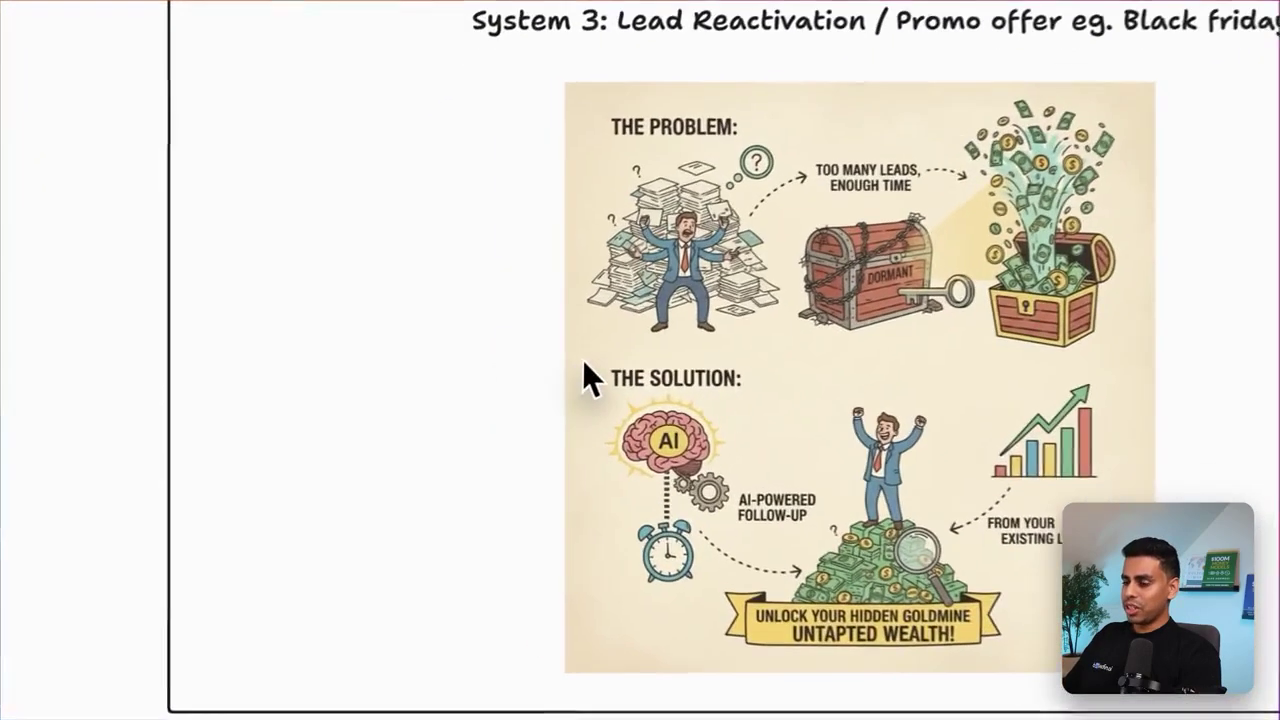
mouse_move(473, 374)
mouse_down()
mouse_move(635, 382)
mouse_move(586, 443)
mouse_move(540, 577)
mouse_move(476, 309)
mouse_up()
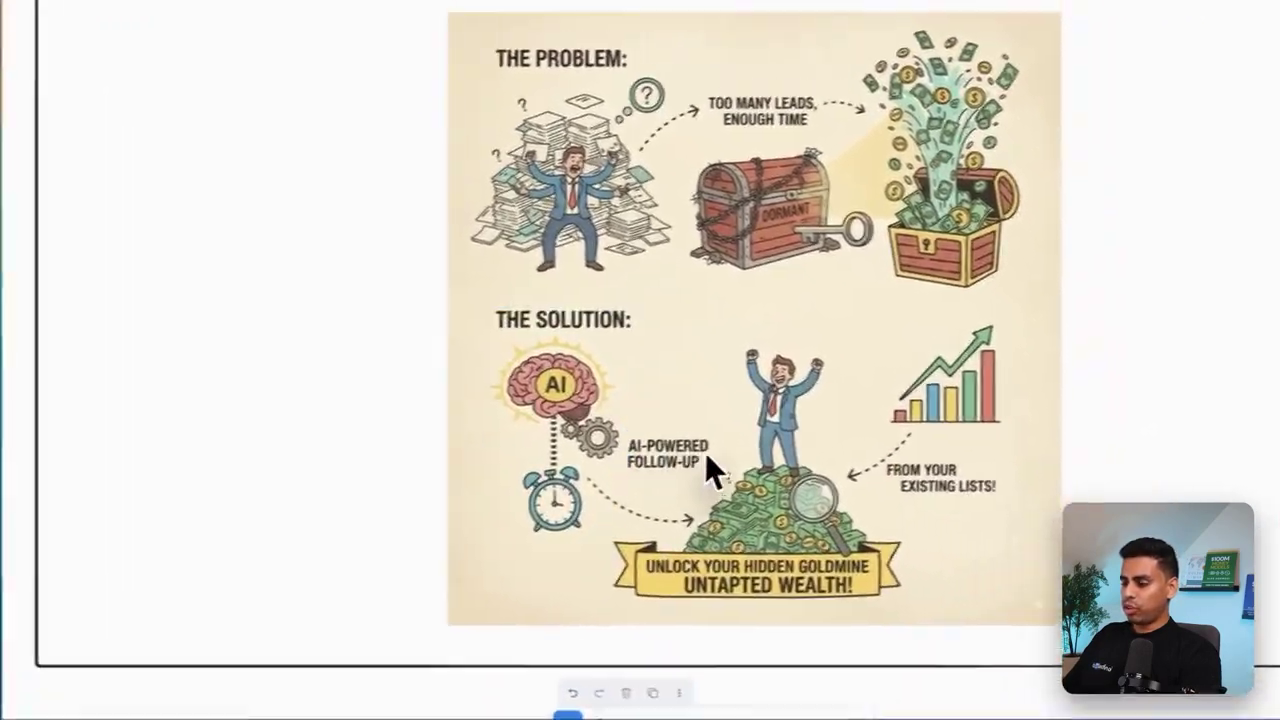
mouse_move(680, 334)
mouse_down()
mouse_move(600, 427)
mouse_move(877, 634)
mouse_move(646, 371)
mouse_up()
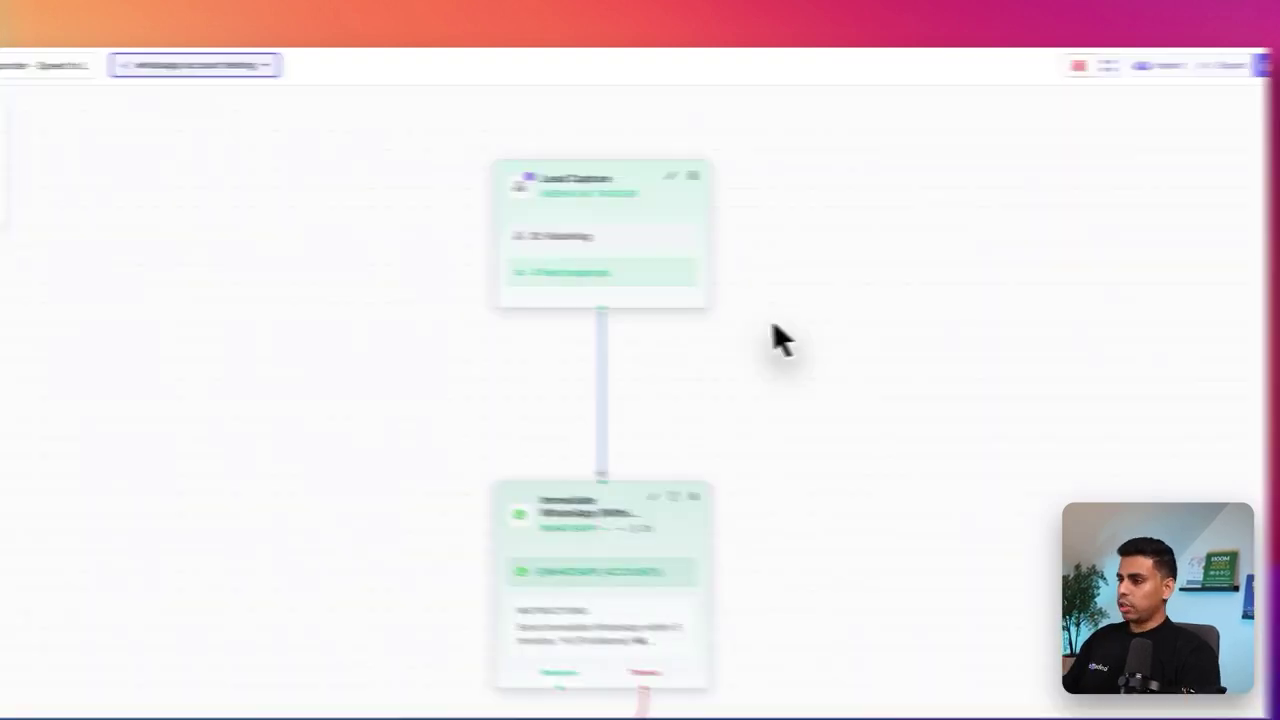
Step: Create a Lead Reactivation system named 'black friday' on WhatsApp using the first existing number
click(114, 131)
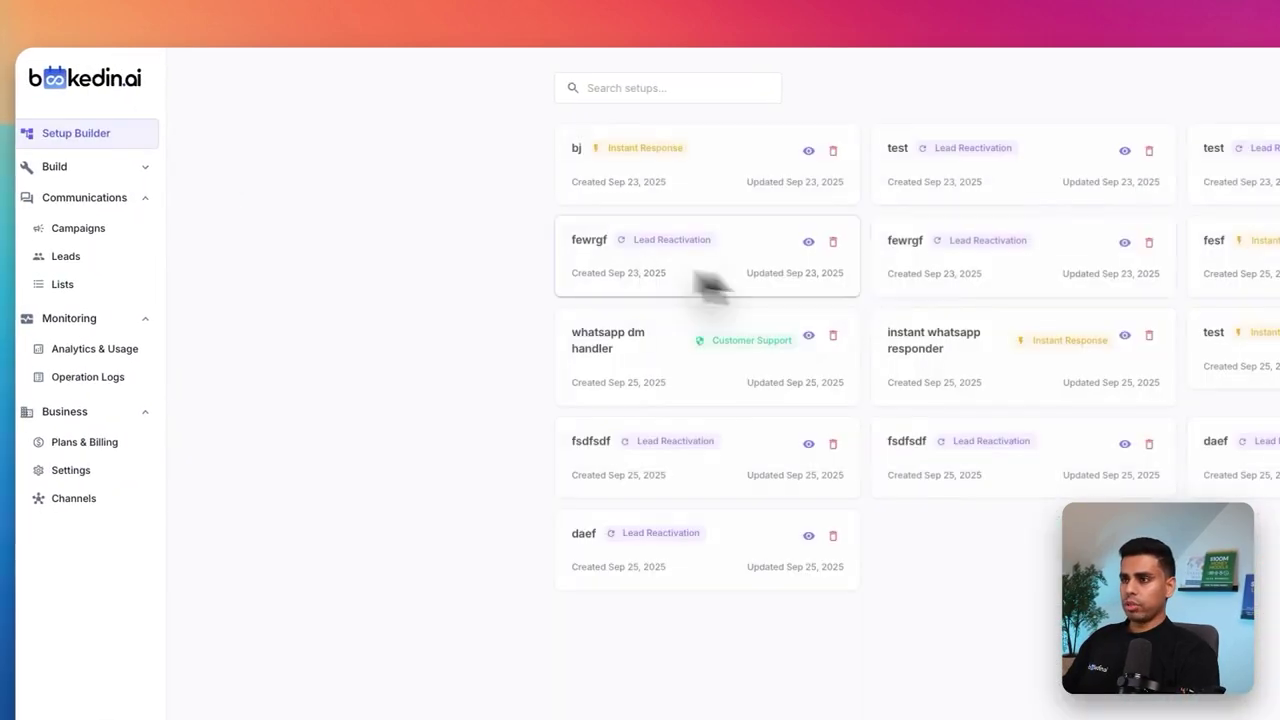
click(840, 100)
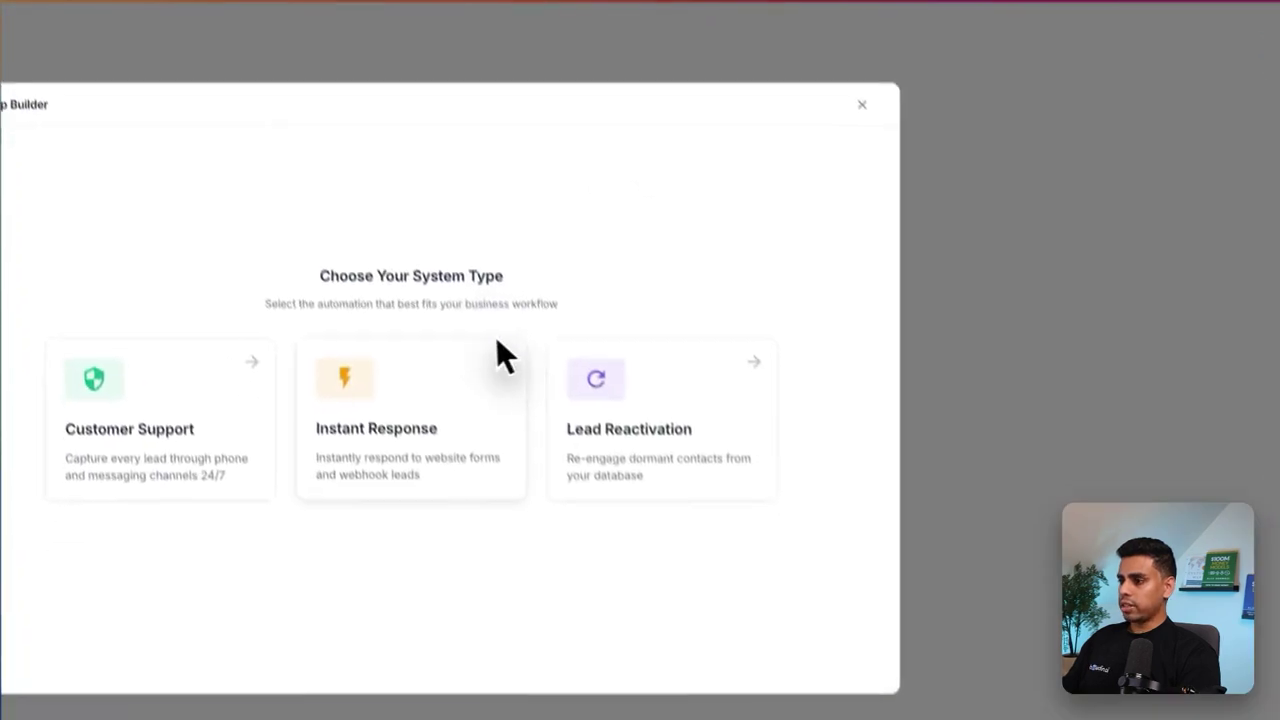
click(560, 500)
click(729, 242)
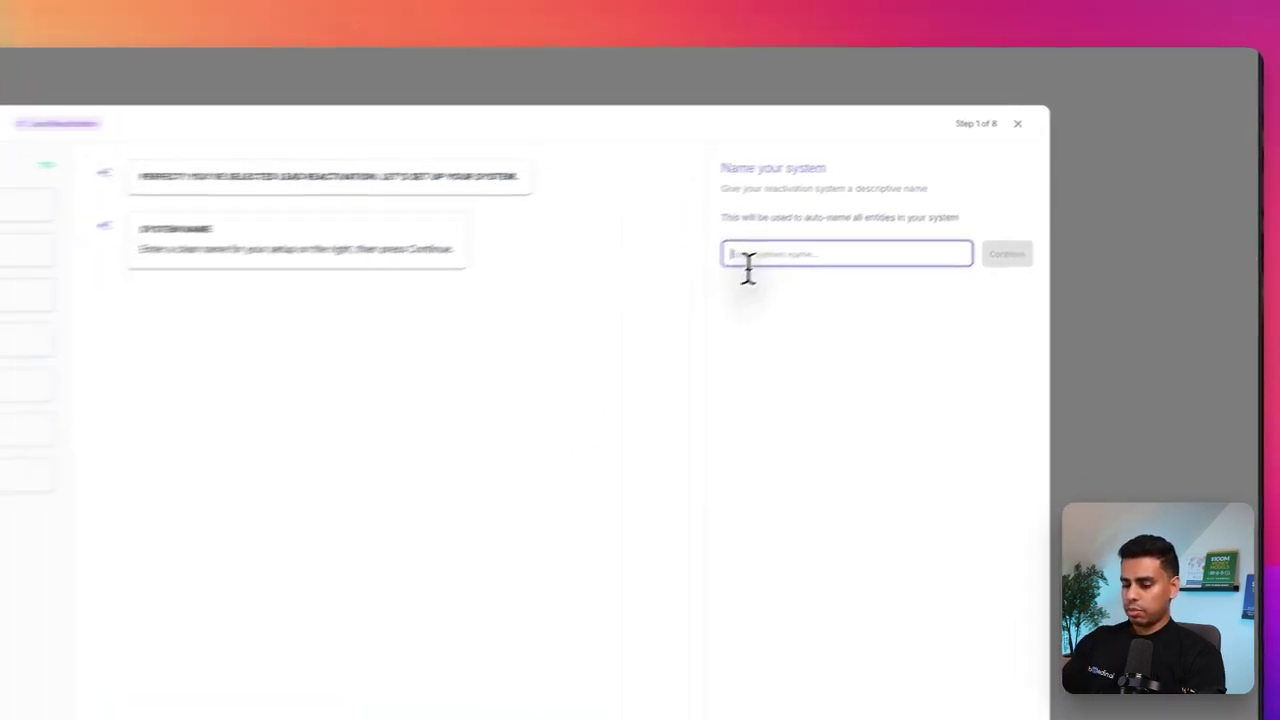
text(black friday)
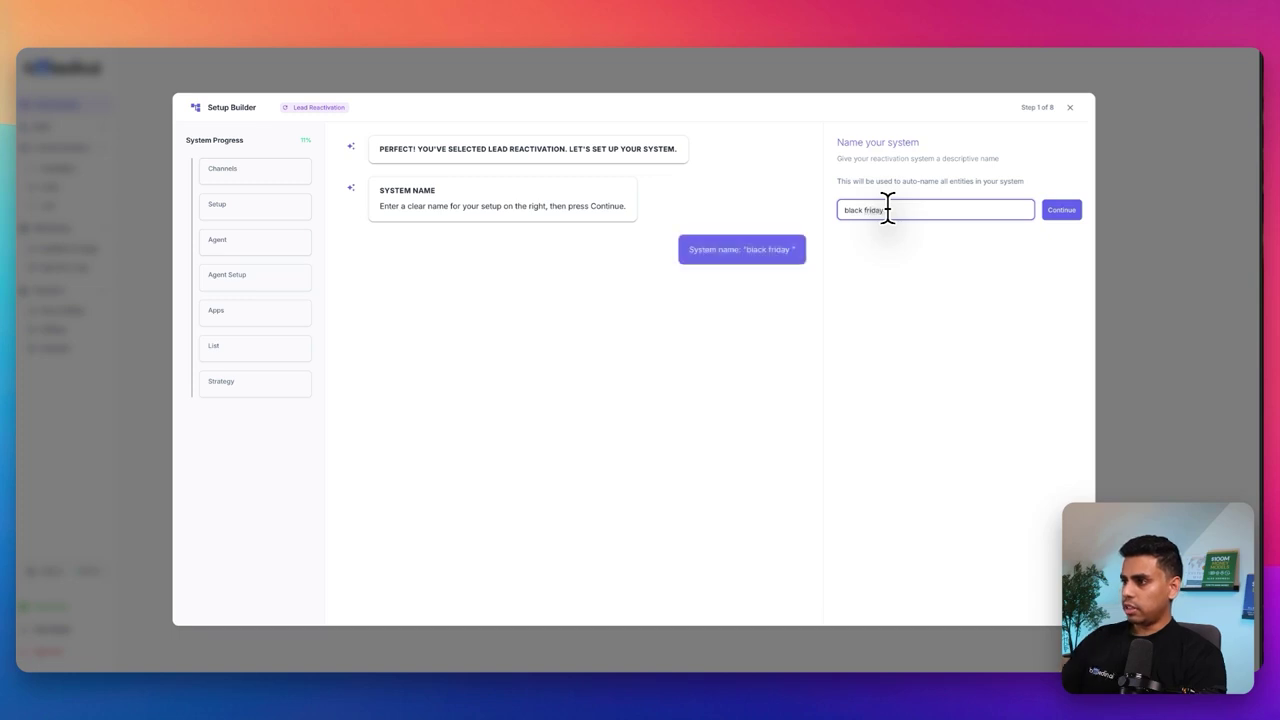
click(800, 329)
click(757, 343)
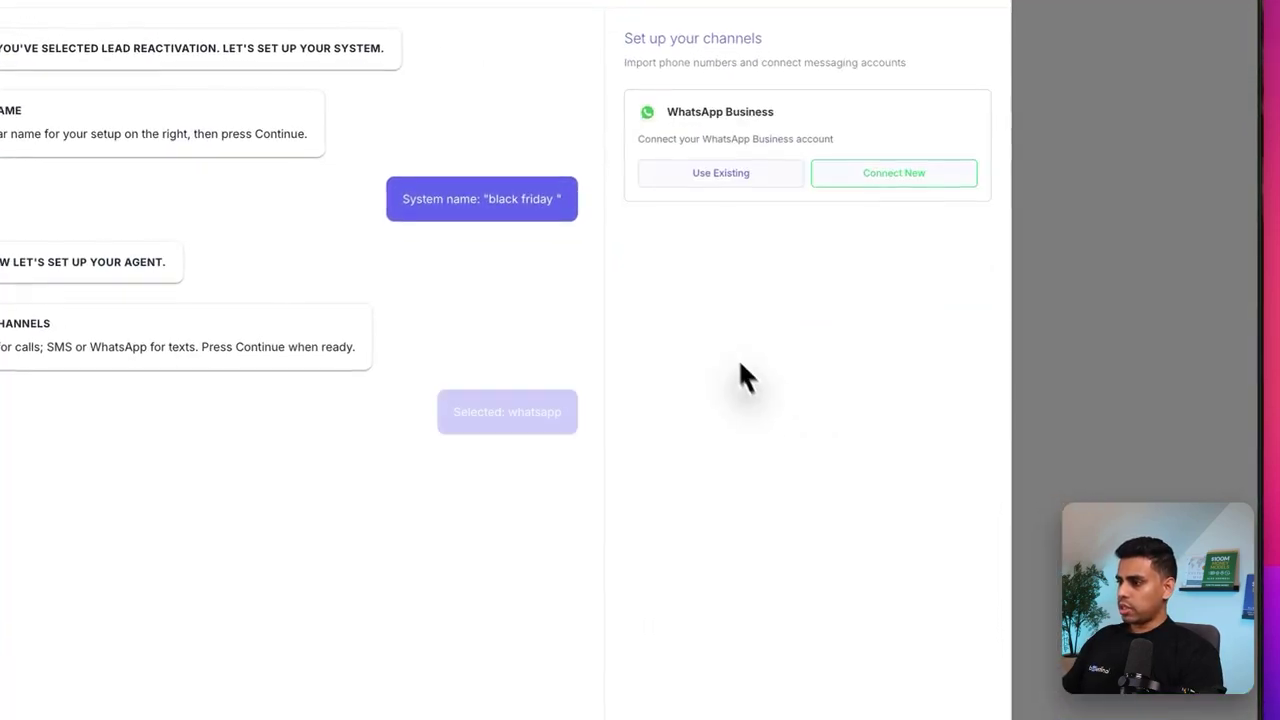
click(768, 173)
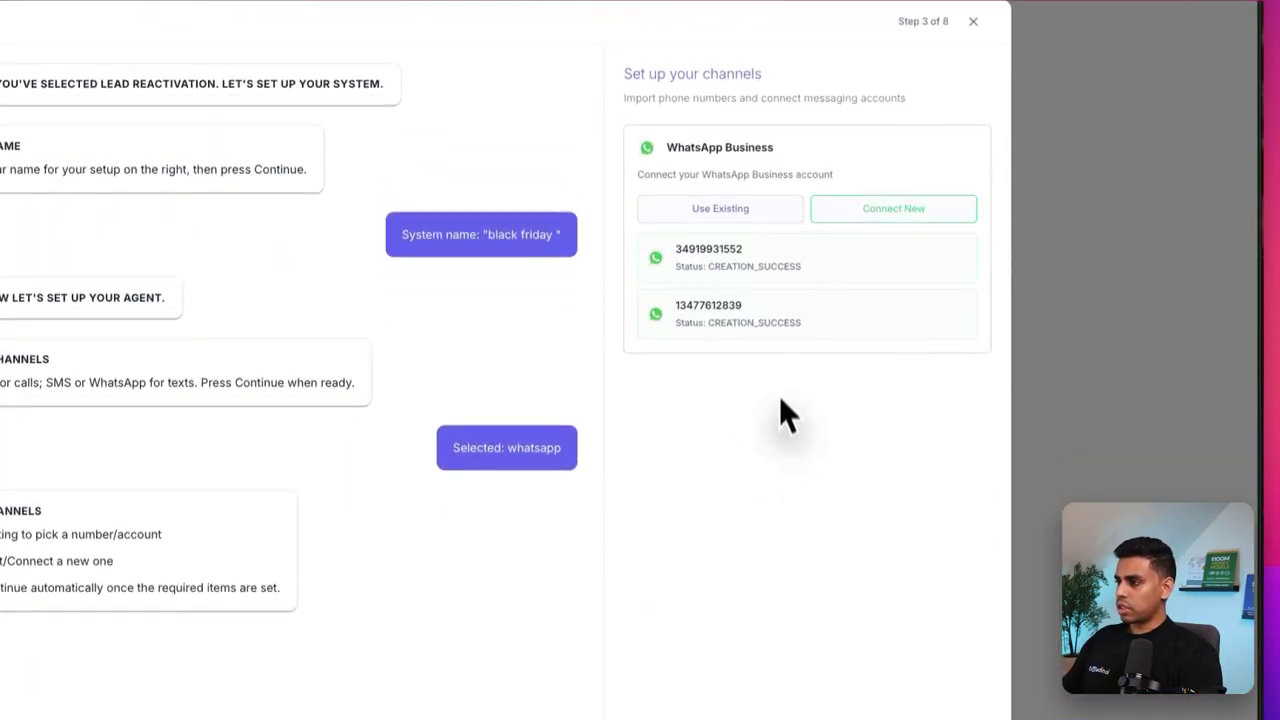
click(735, 262)
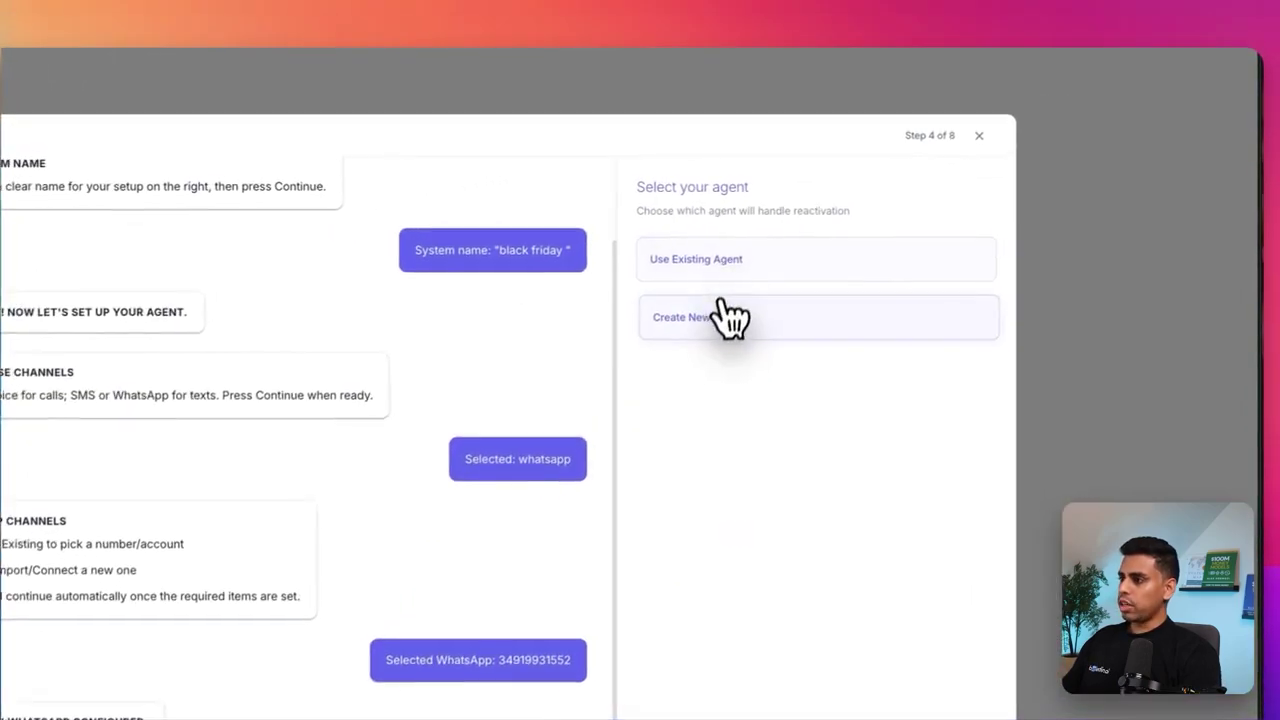
Step: Create agent Johnny for Acme Skin Care, selling skin care for women, targeting the 20% Black Friday deal
click(878, 231)
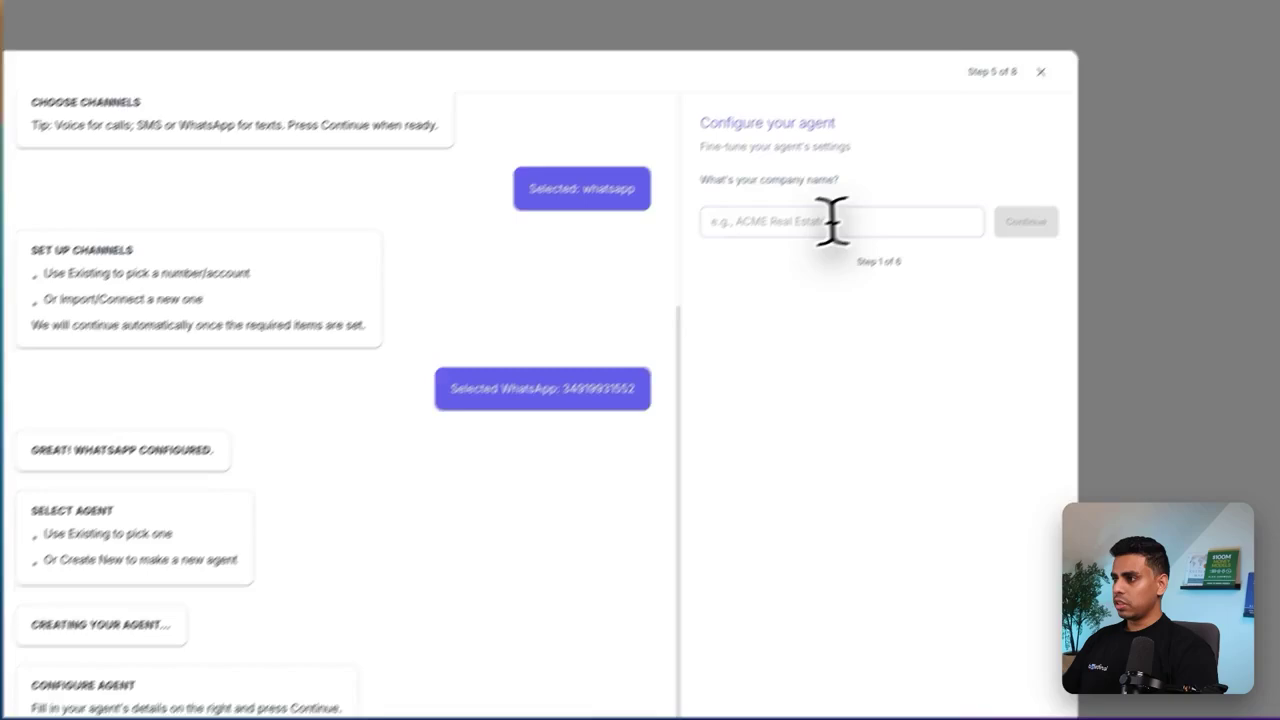
click(899, 210)
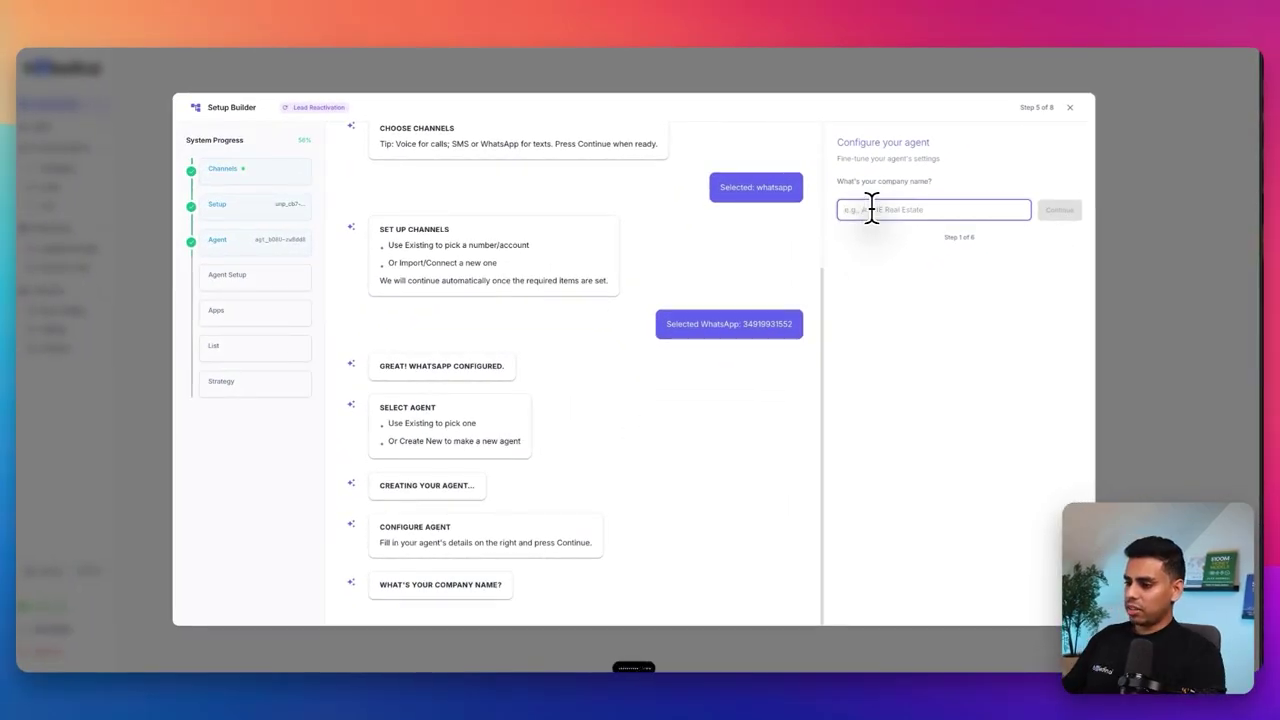
text(Acme Skin Care)
click(1059, 209)
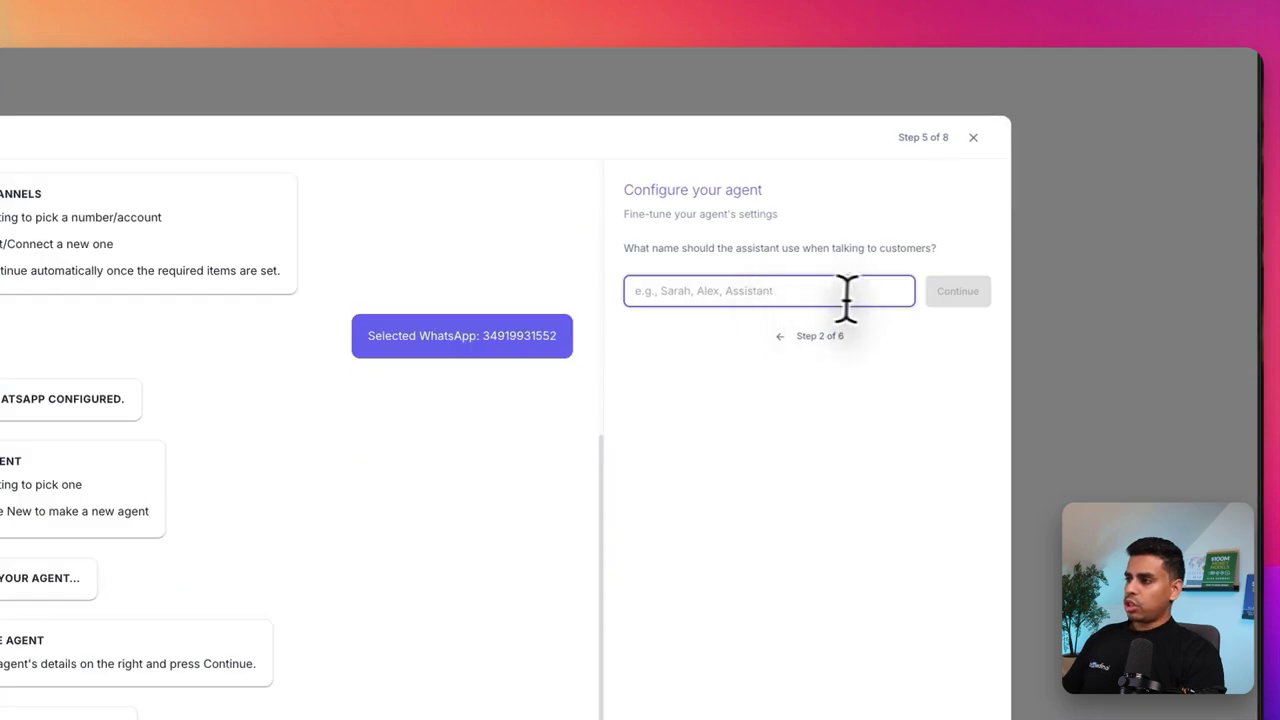
click(940, 308)
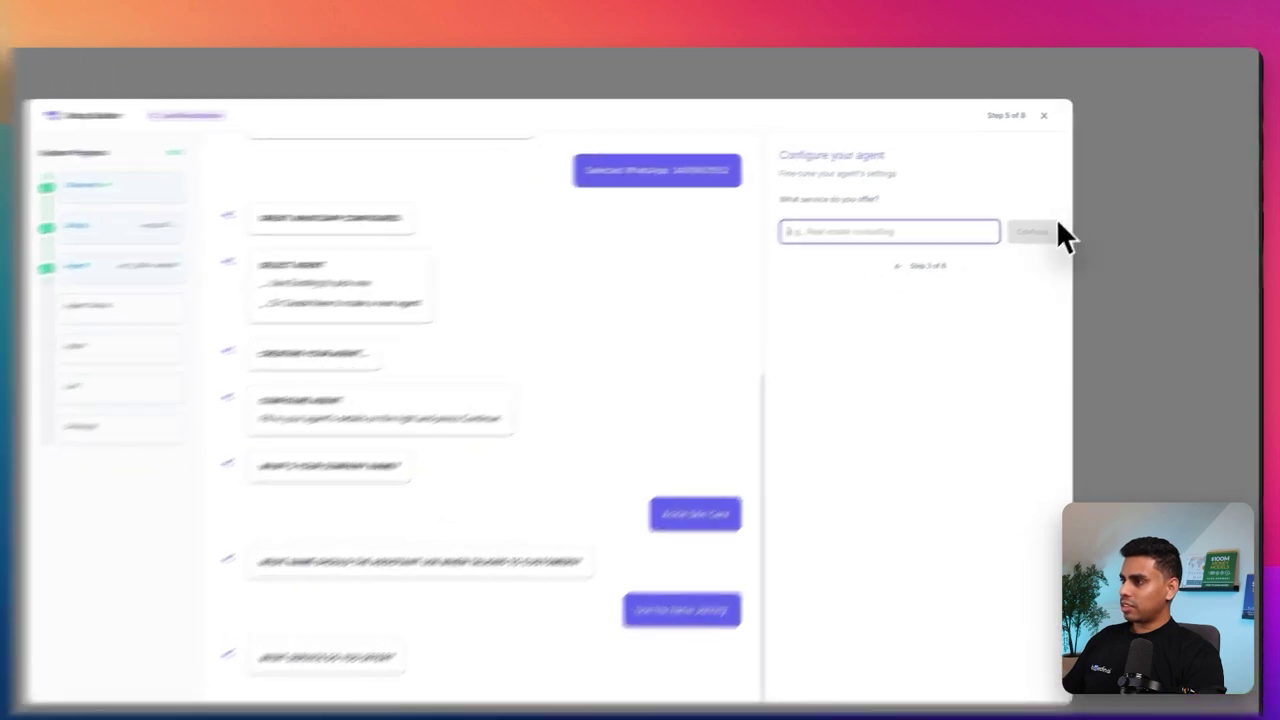
text(Sell the best skin care for women)
click(1059, 210)
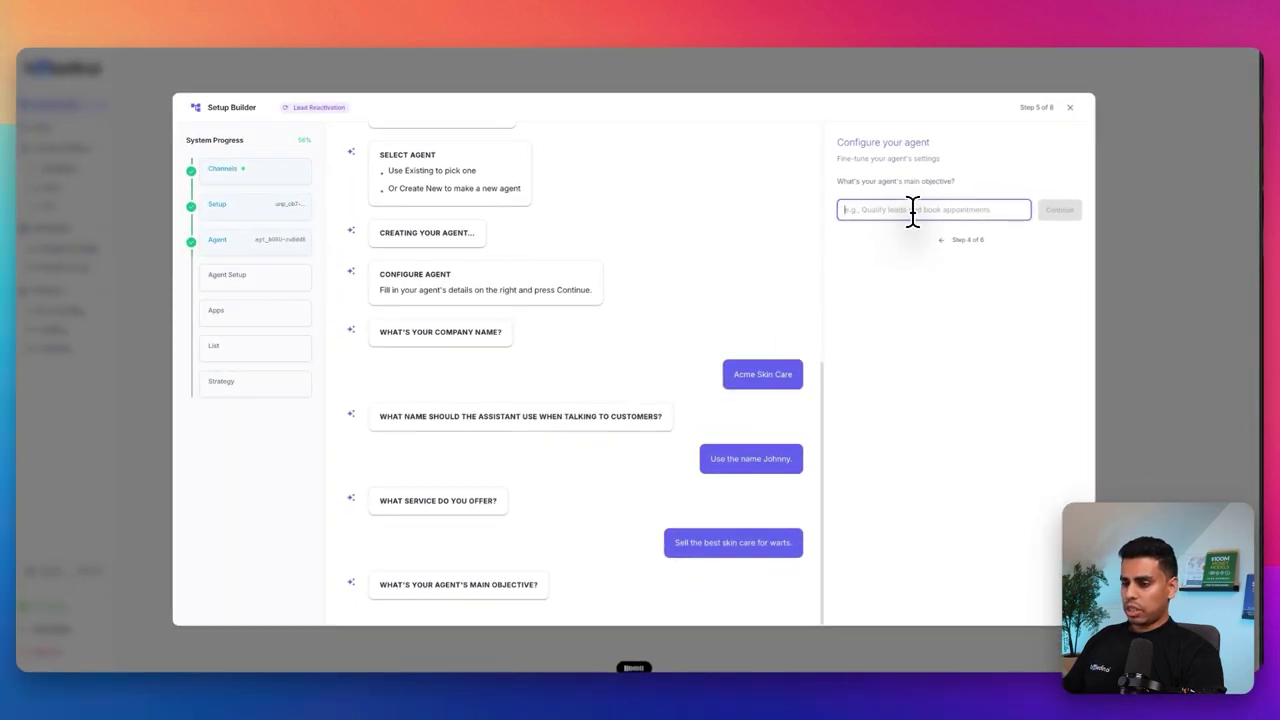
text(users are interested in a 20% off Black Friday deal.)
click(1059, 210)
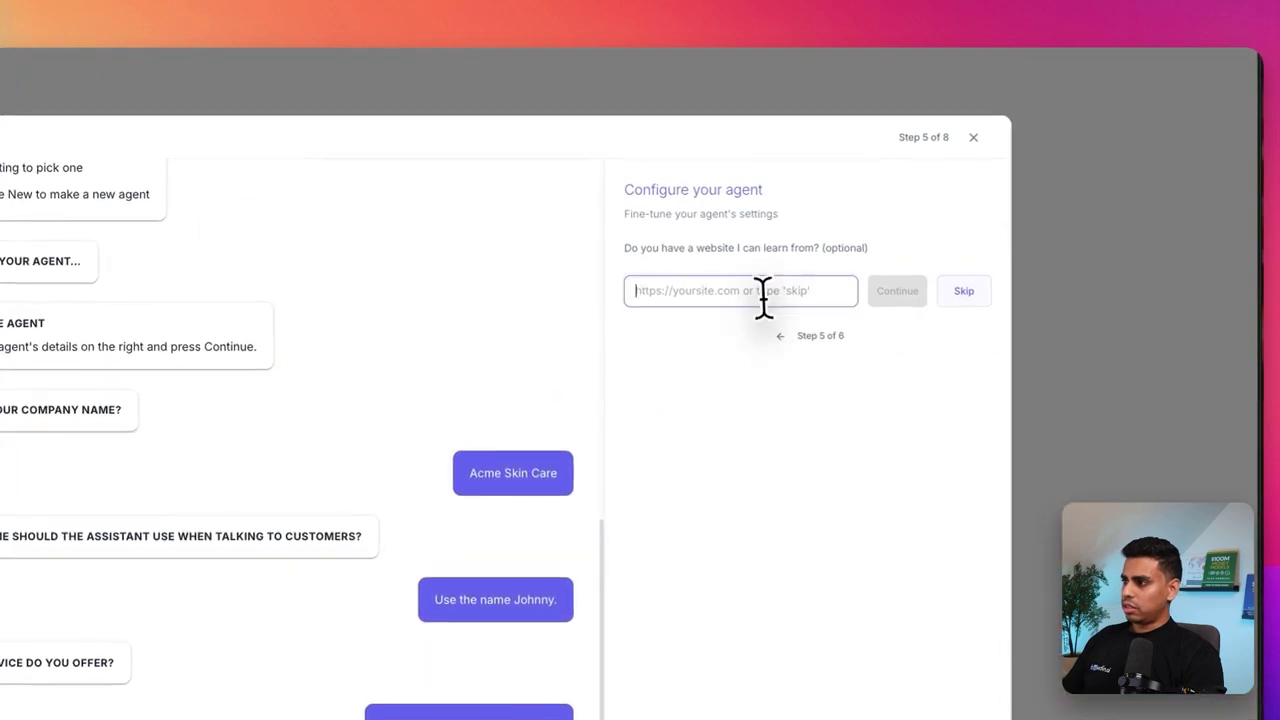
click(943, 303)
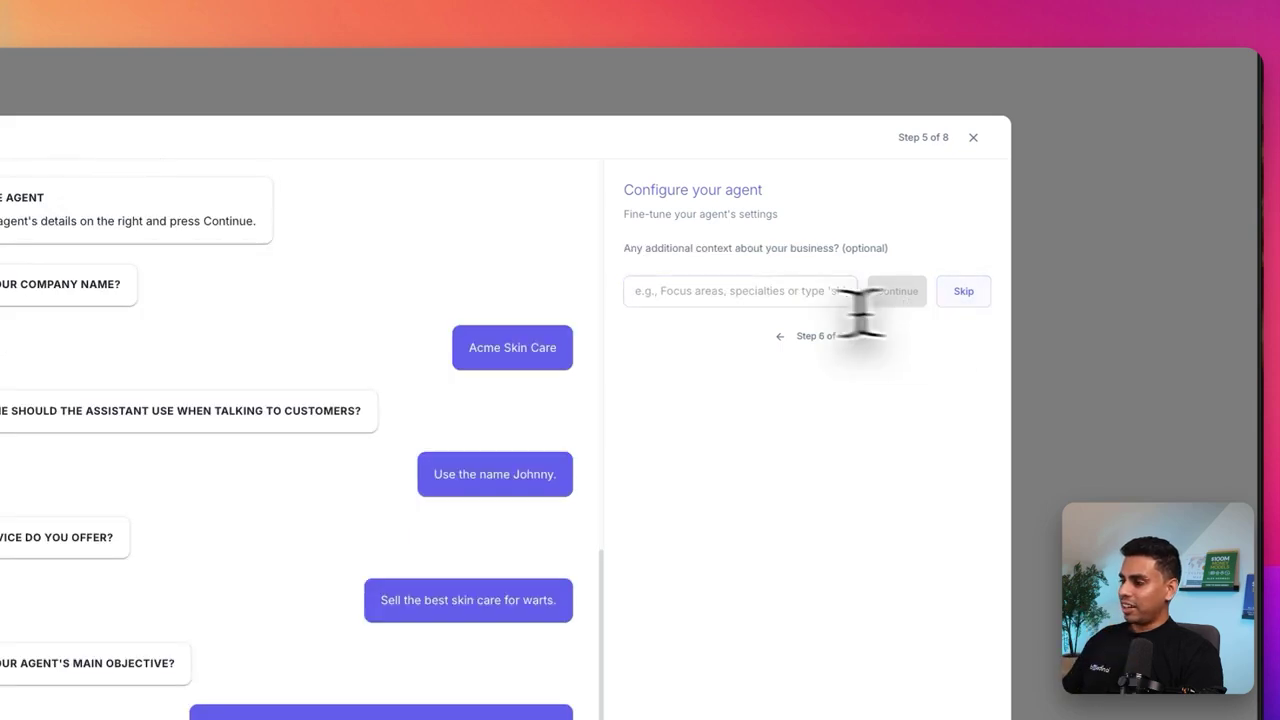
click(775, 285)
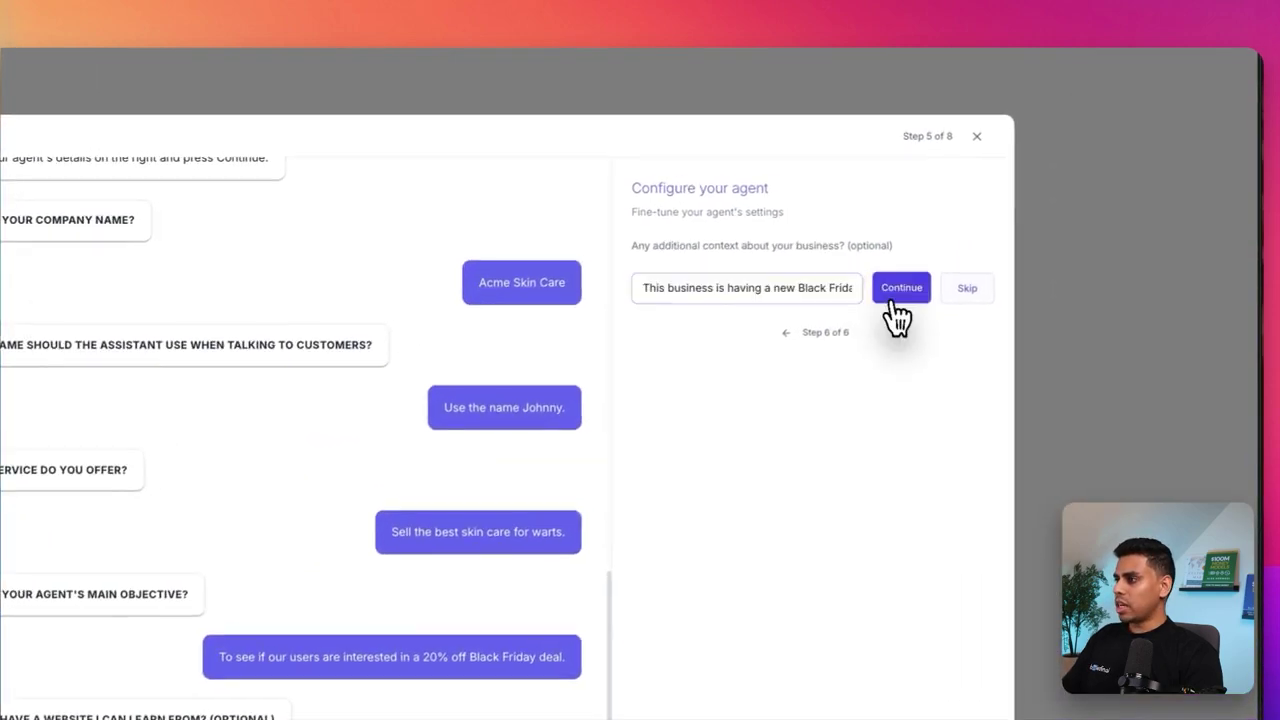
click(1018, 209)
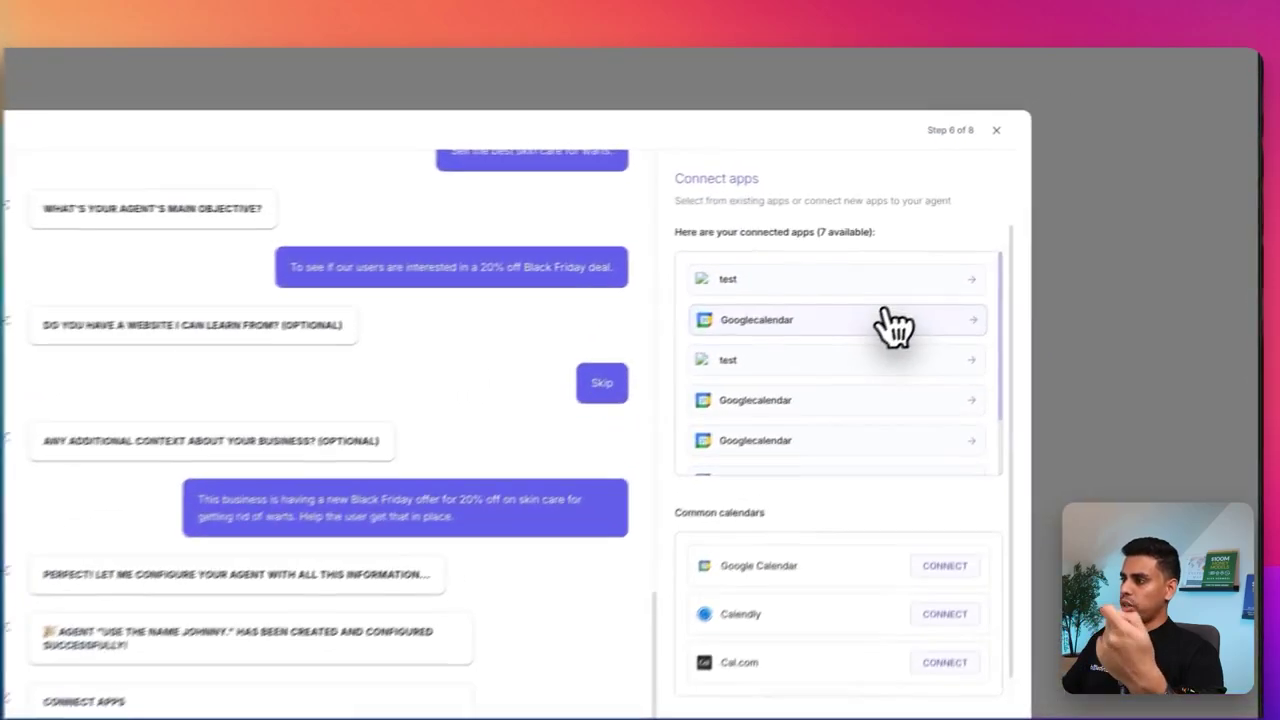
Step: Connect Google Calendar, then start a new contact list named 'people with warts'
click(985, 244)
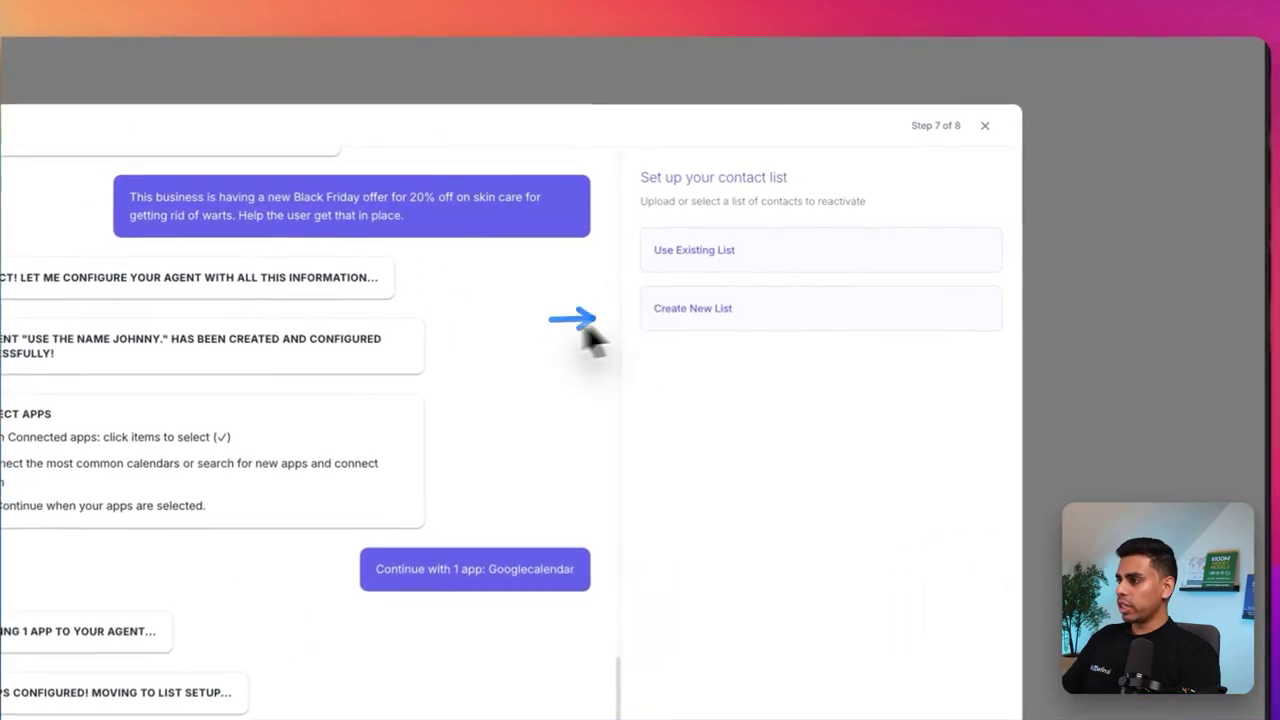
drag(646, 220, 654, 199)
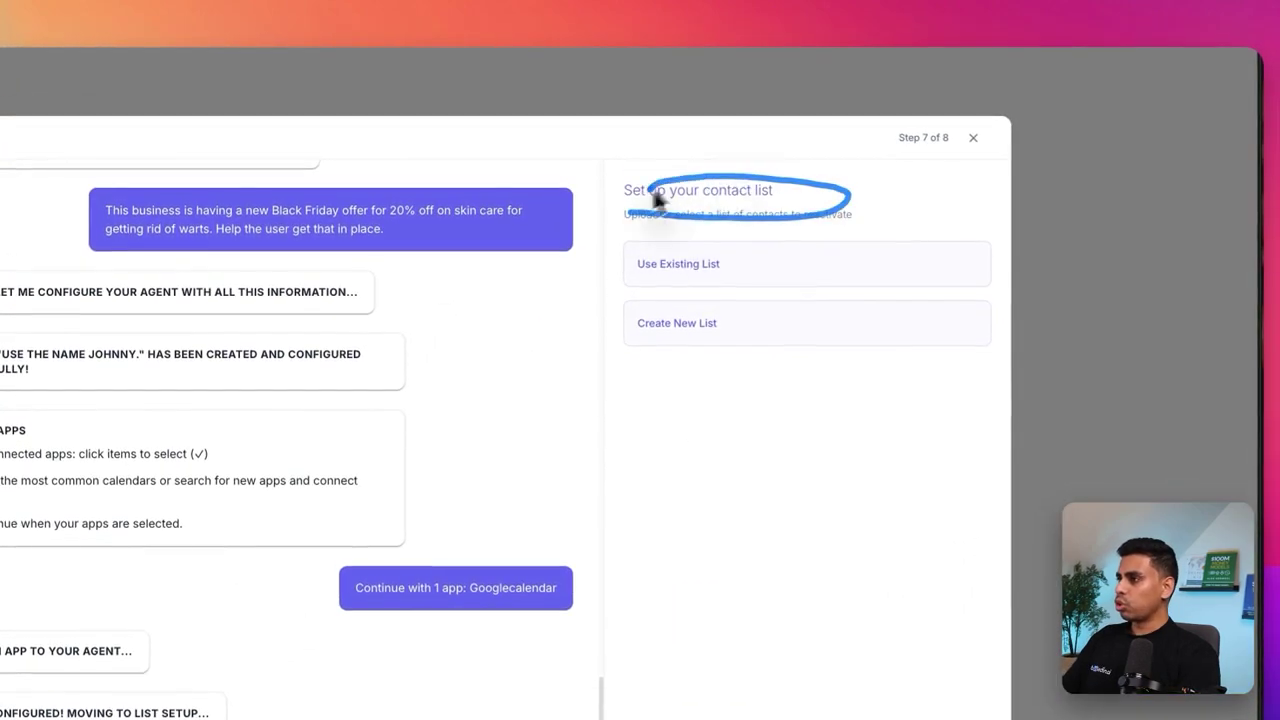
click(678, 338)
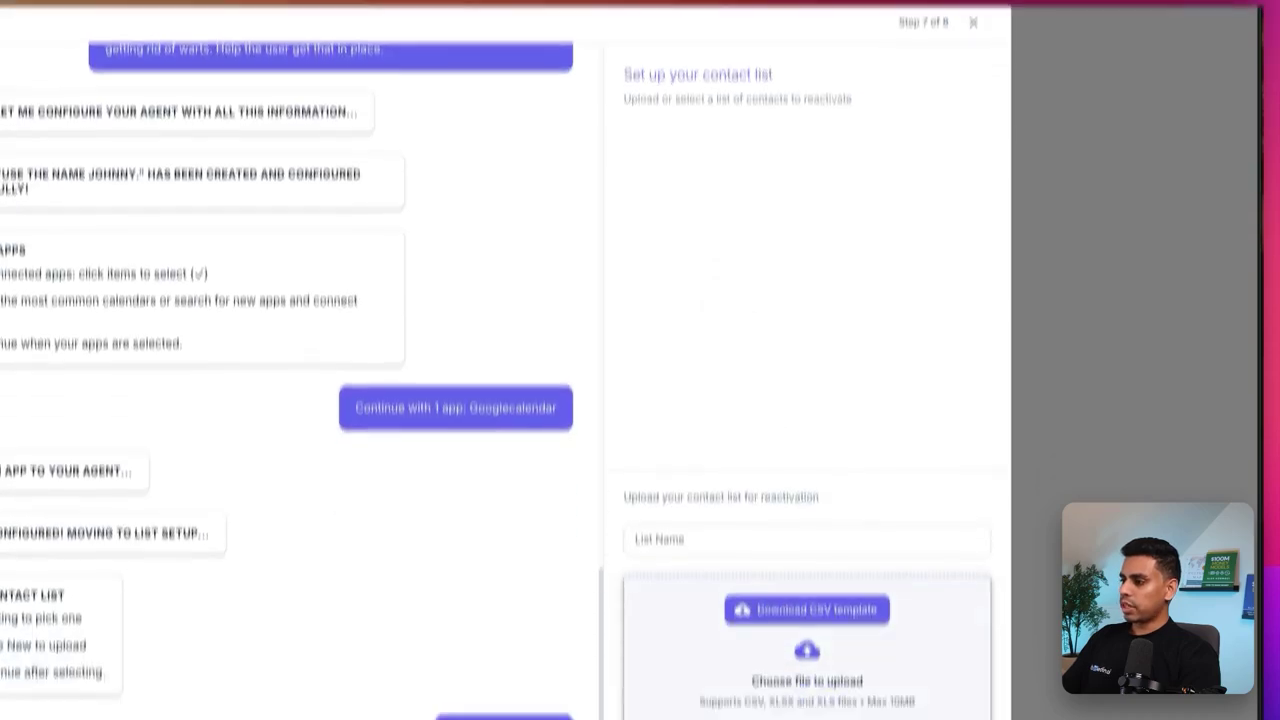
click(722, 405)
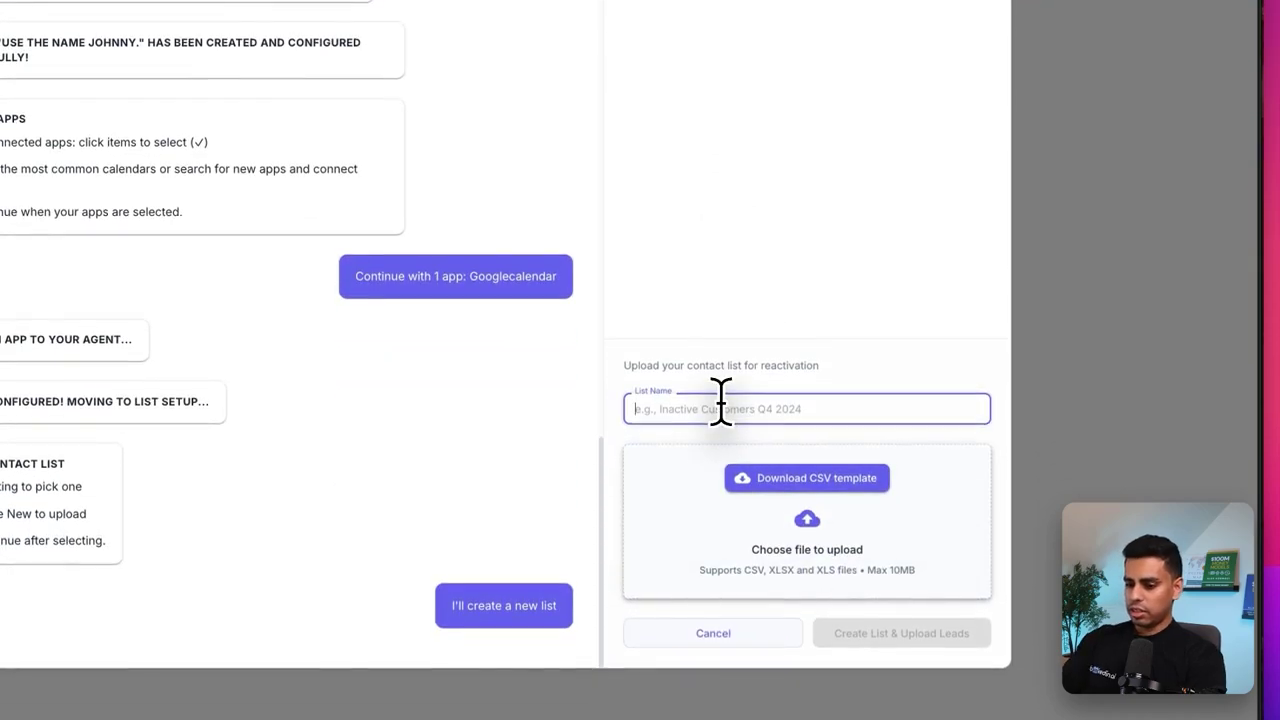
text(people with wa)
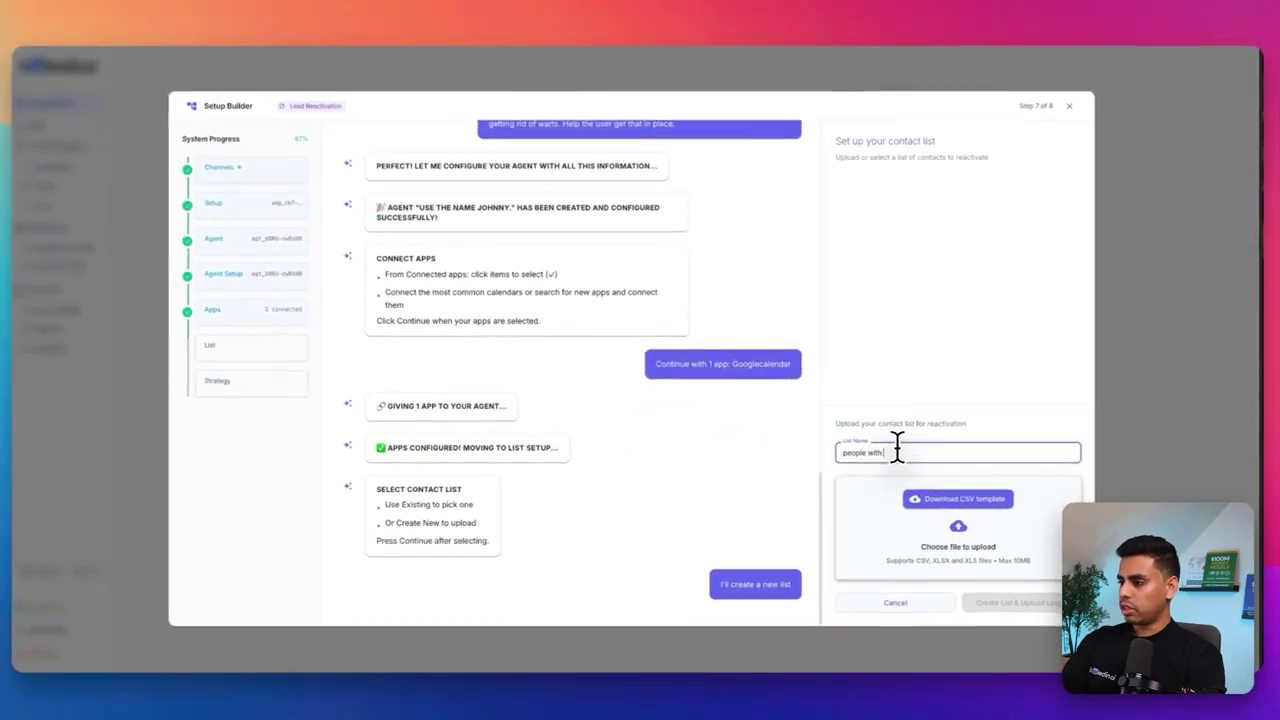
text(rts)
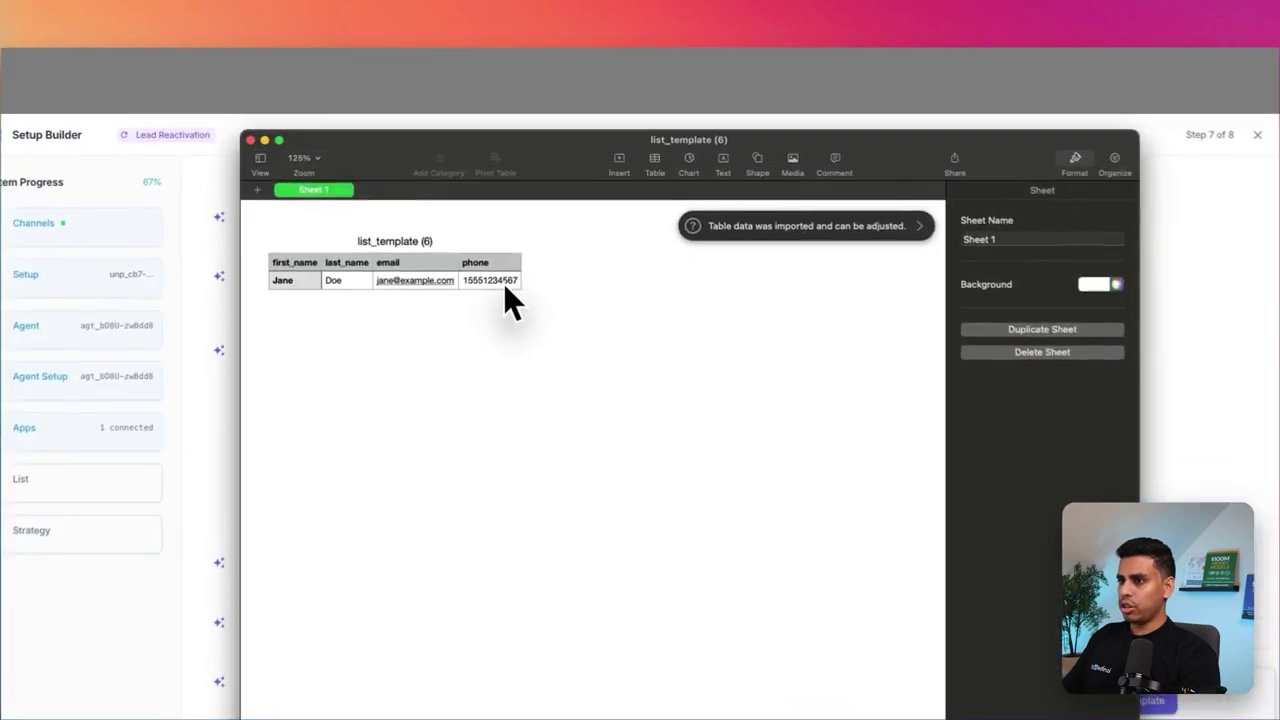
Step: Replace the sample contact's phone number in Numbers and export the table as a CSV file
click(536, 209)
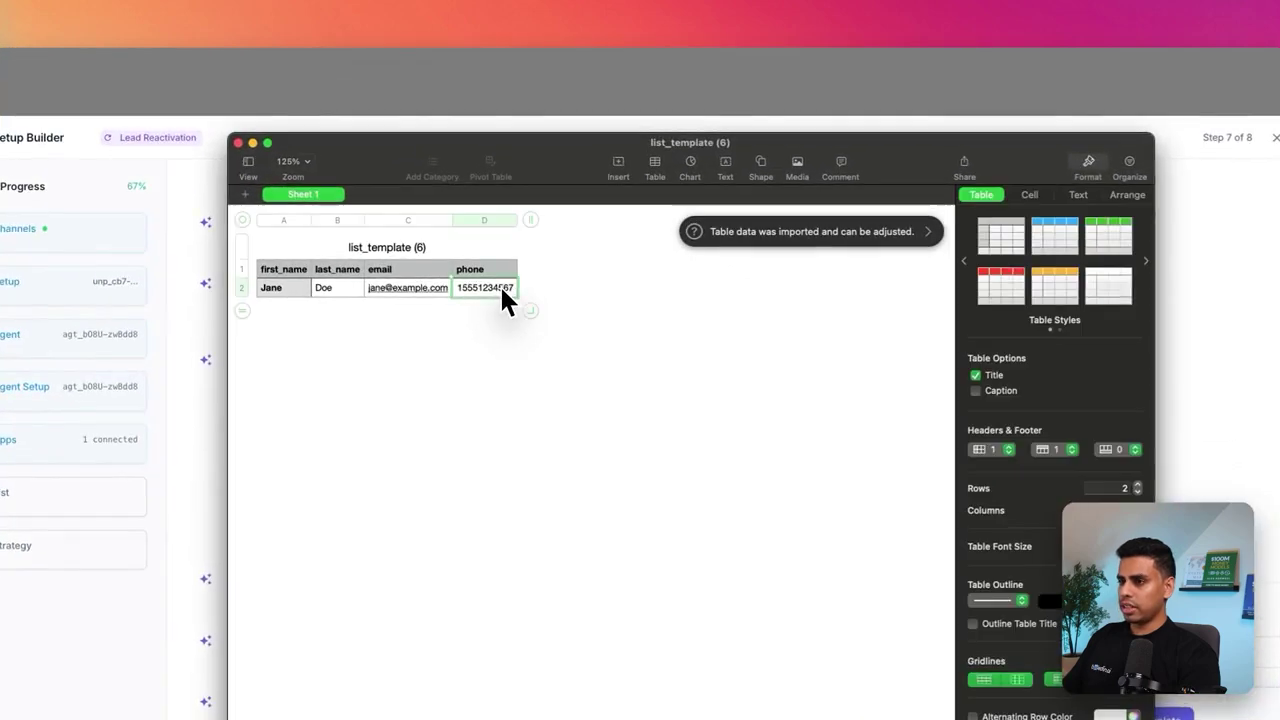
text(+1)
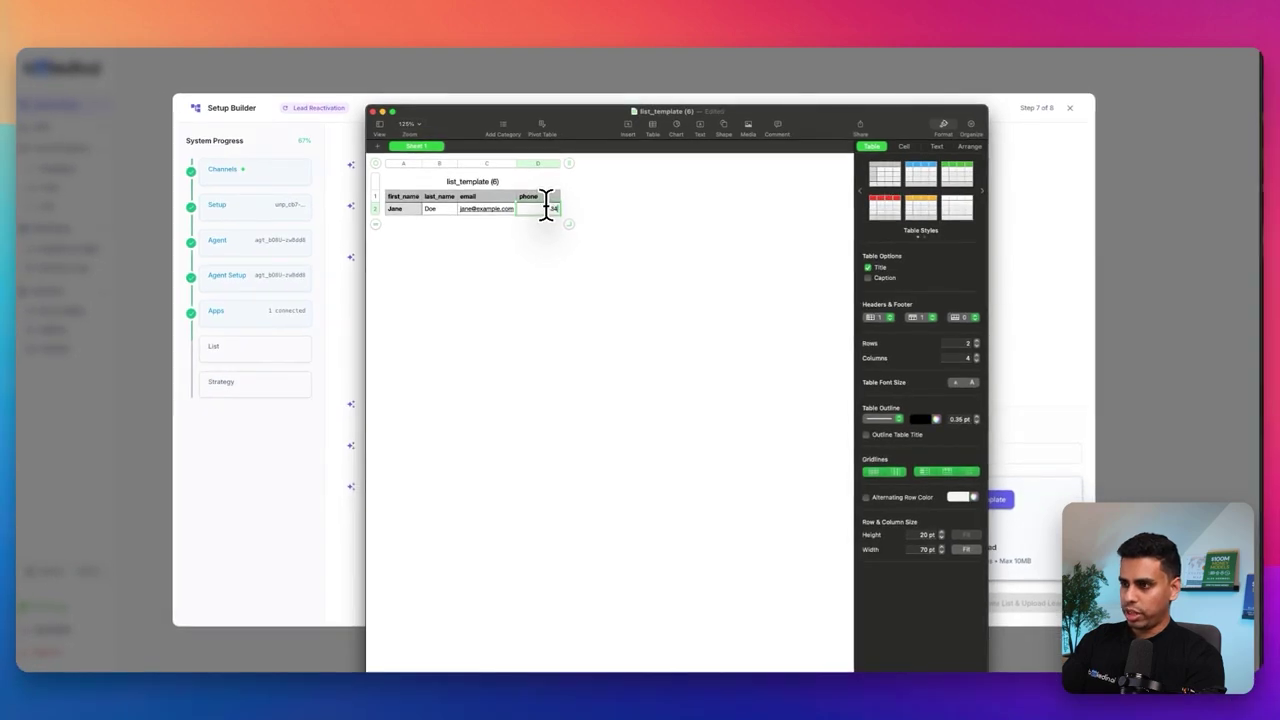
click(546, 300)
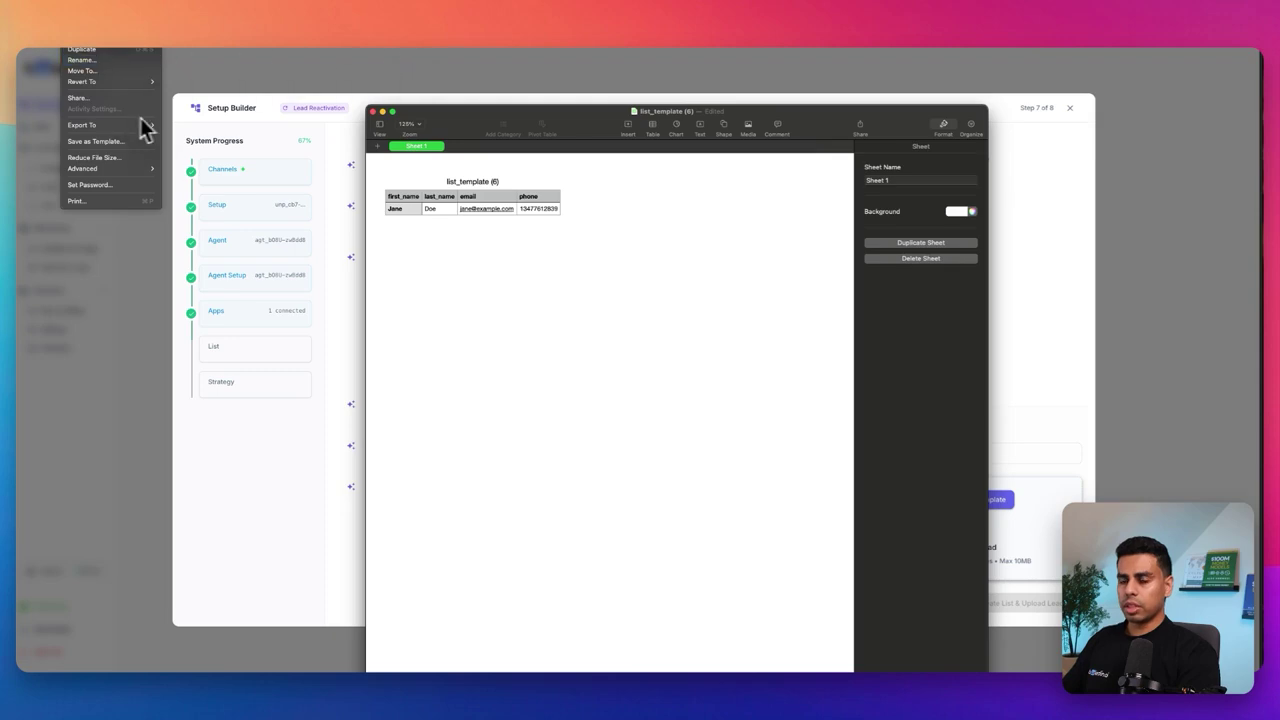
mouse_move(145, 128)
click(190, 146)
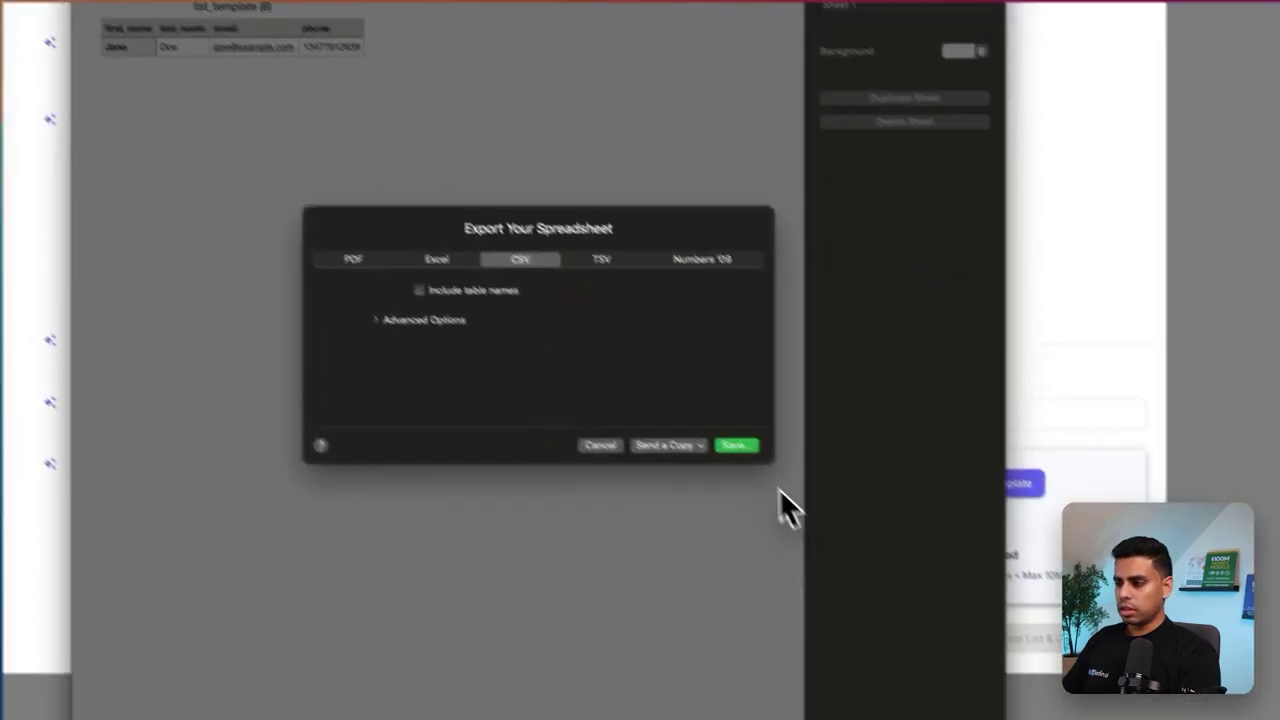
click(1045, 687)
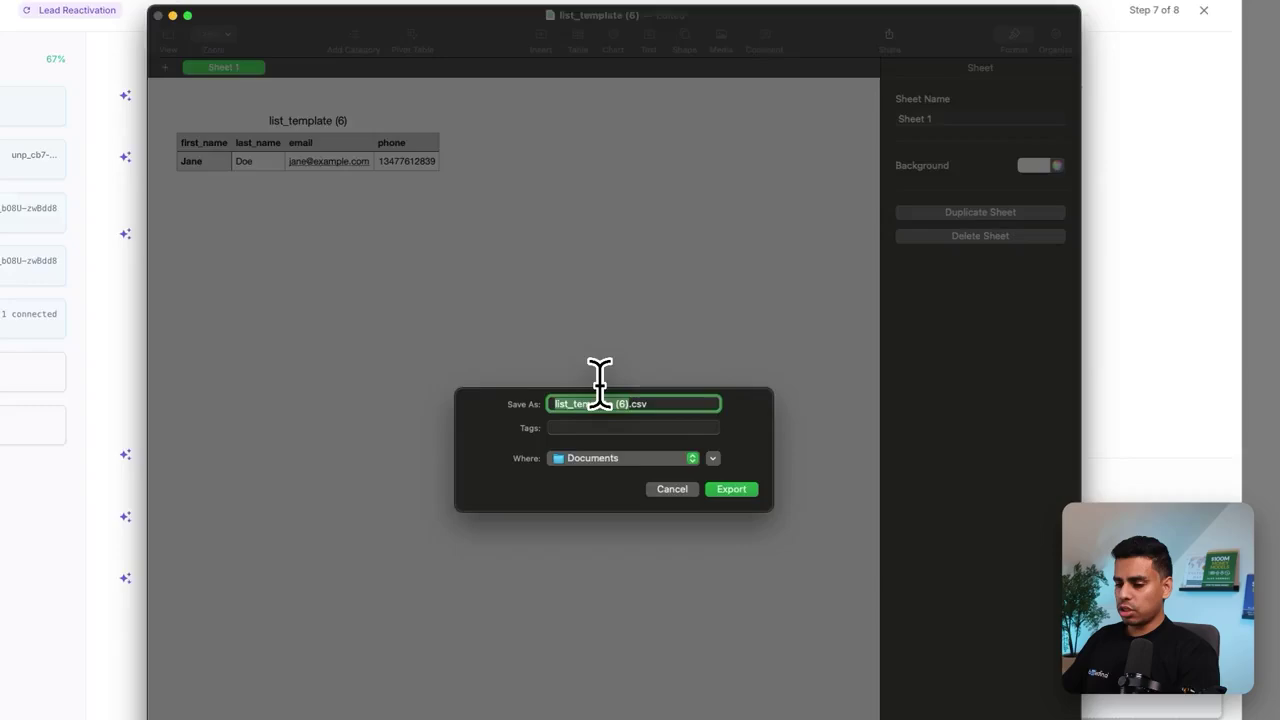
text(watt)
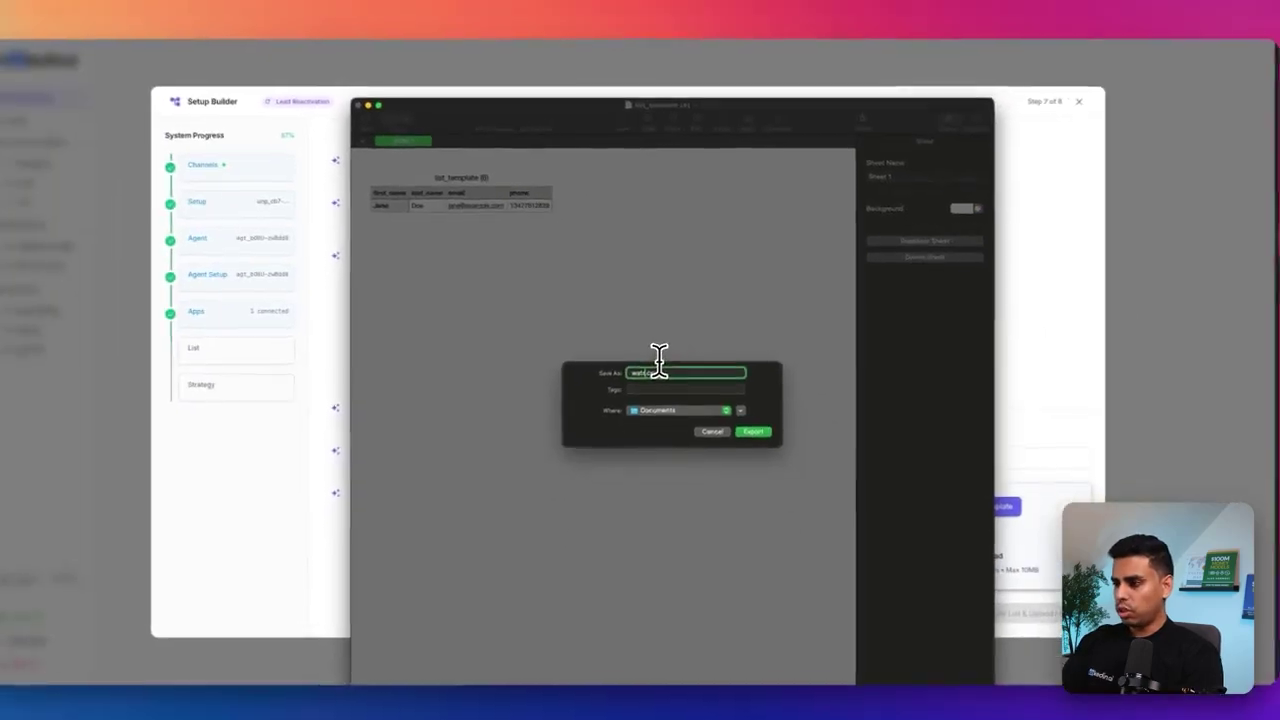
text(ch)
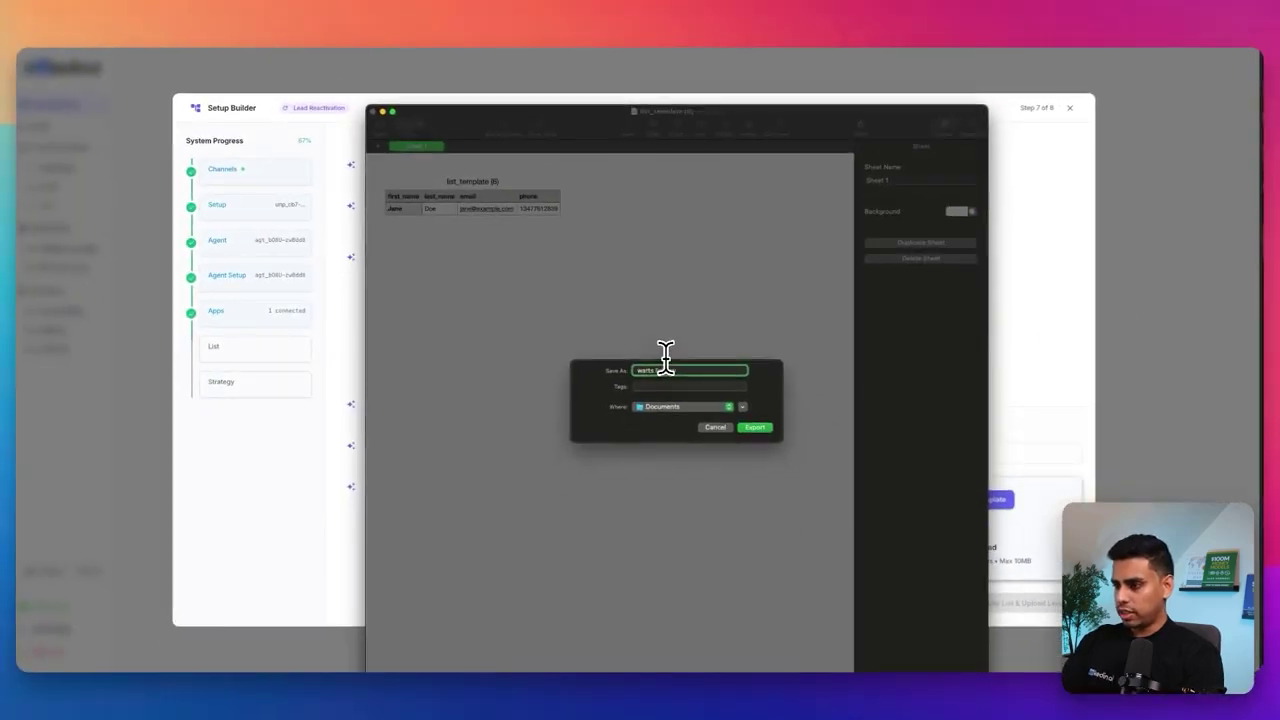
key(Return)
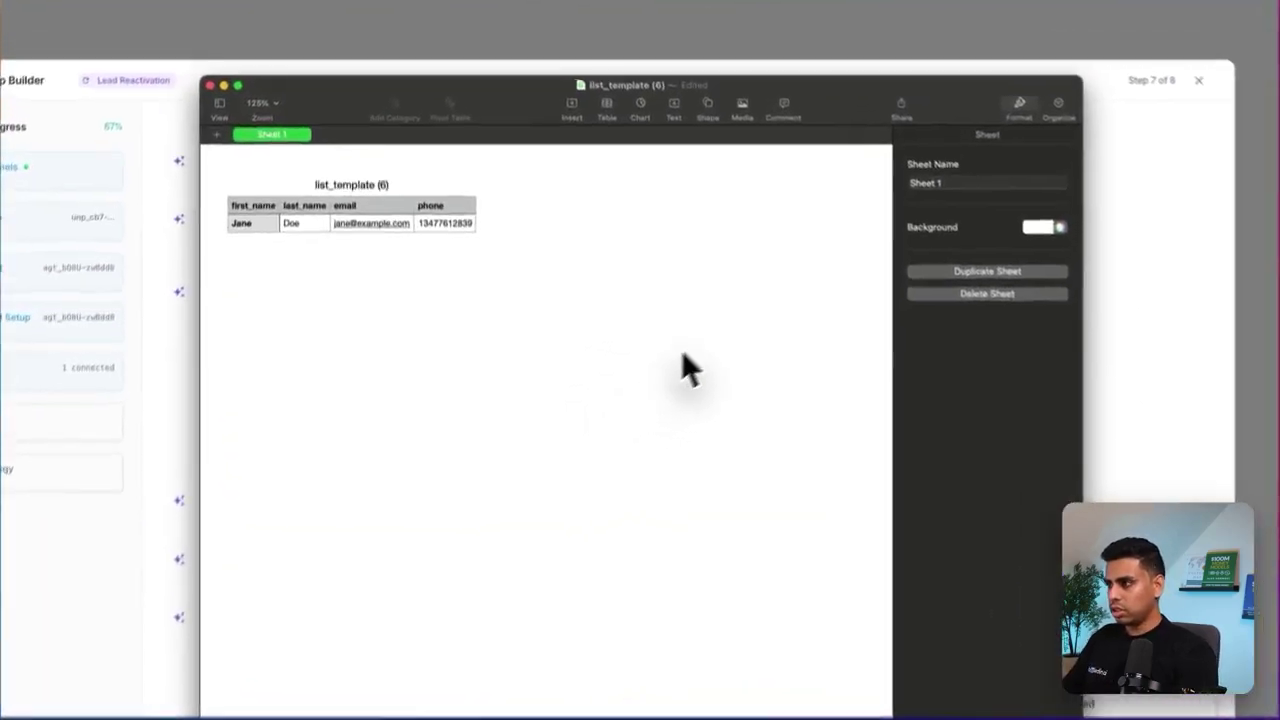
key(cmd+w)
Step: Choose warts list.csv as the contact file to upload
click(676, 474)
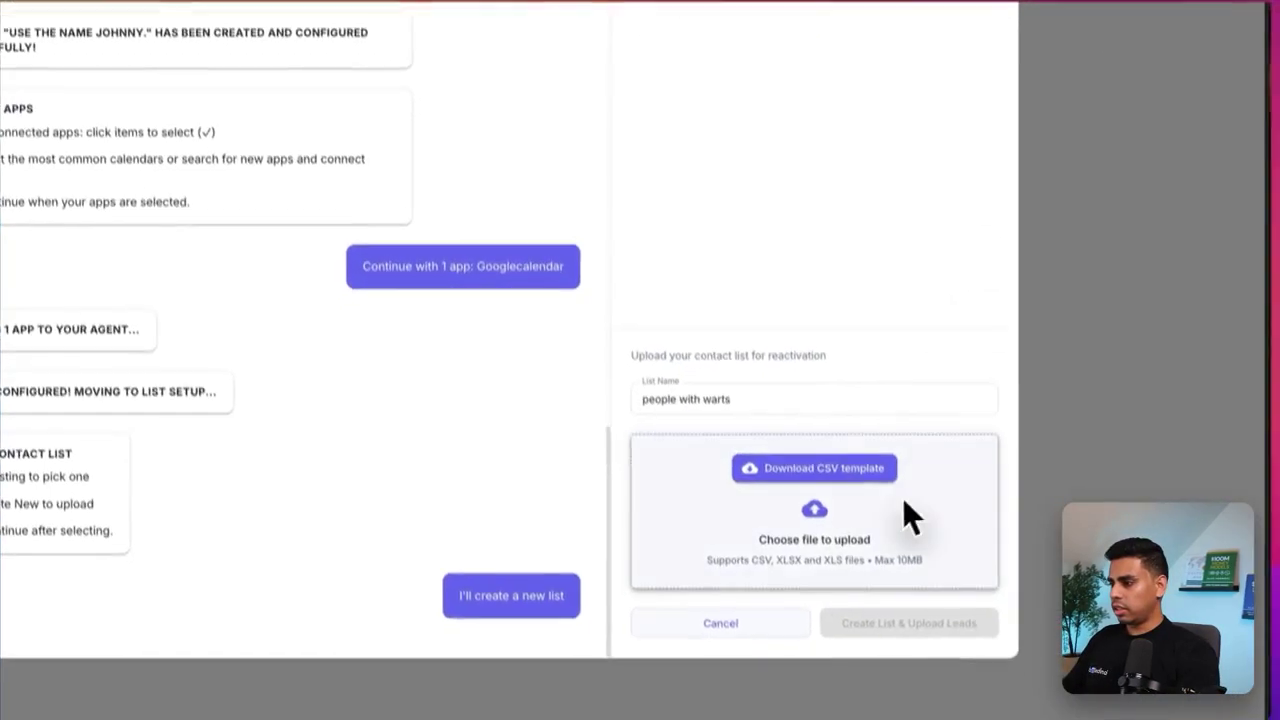
click(851, 486)
key(alt+space)
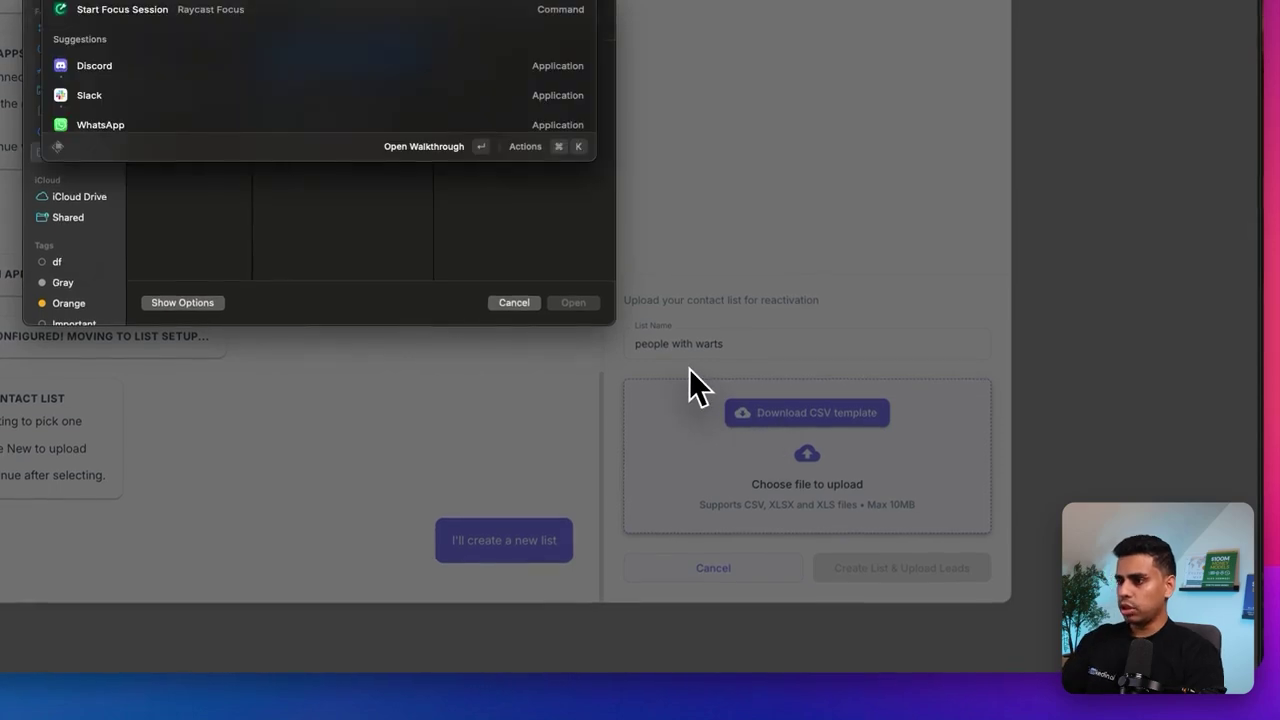
text(wow)
key(BackSpace)
key(BackSpace)
text(arts)
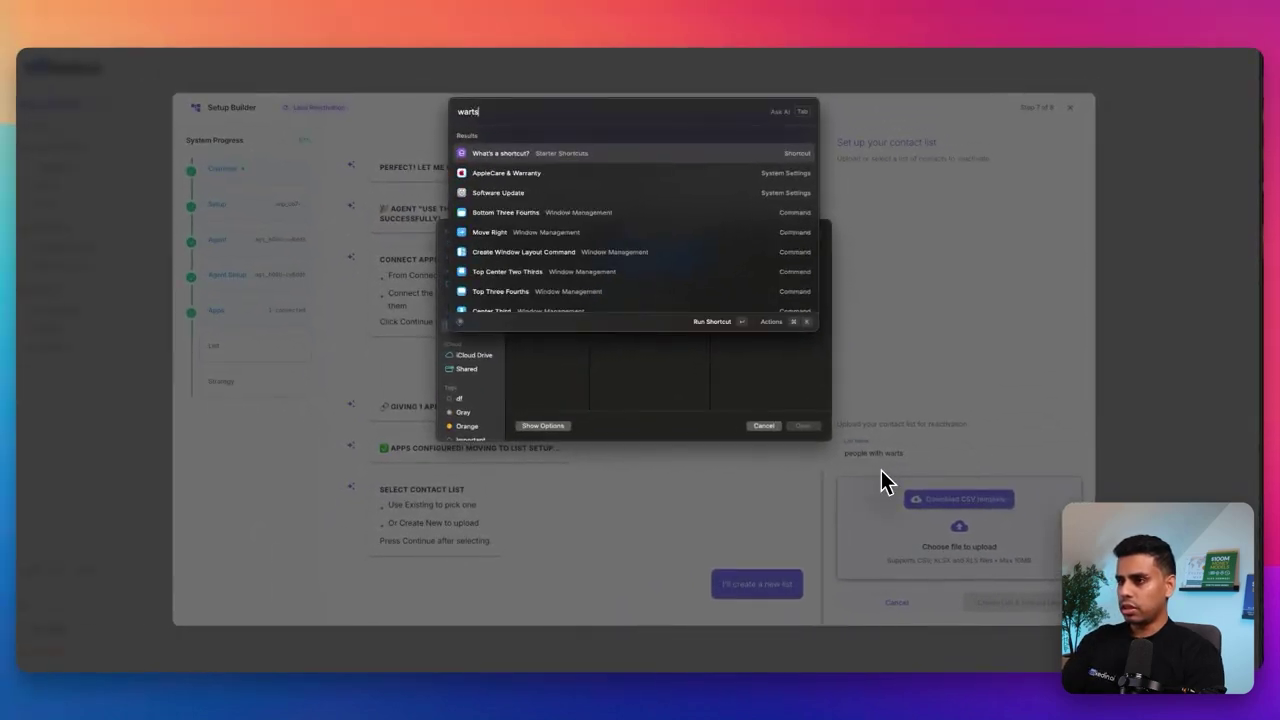
text( list)
key(Return)
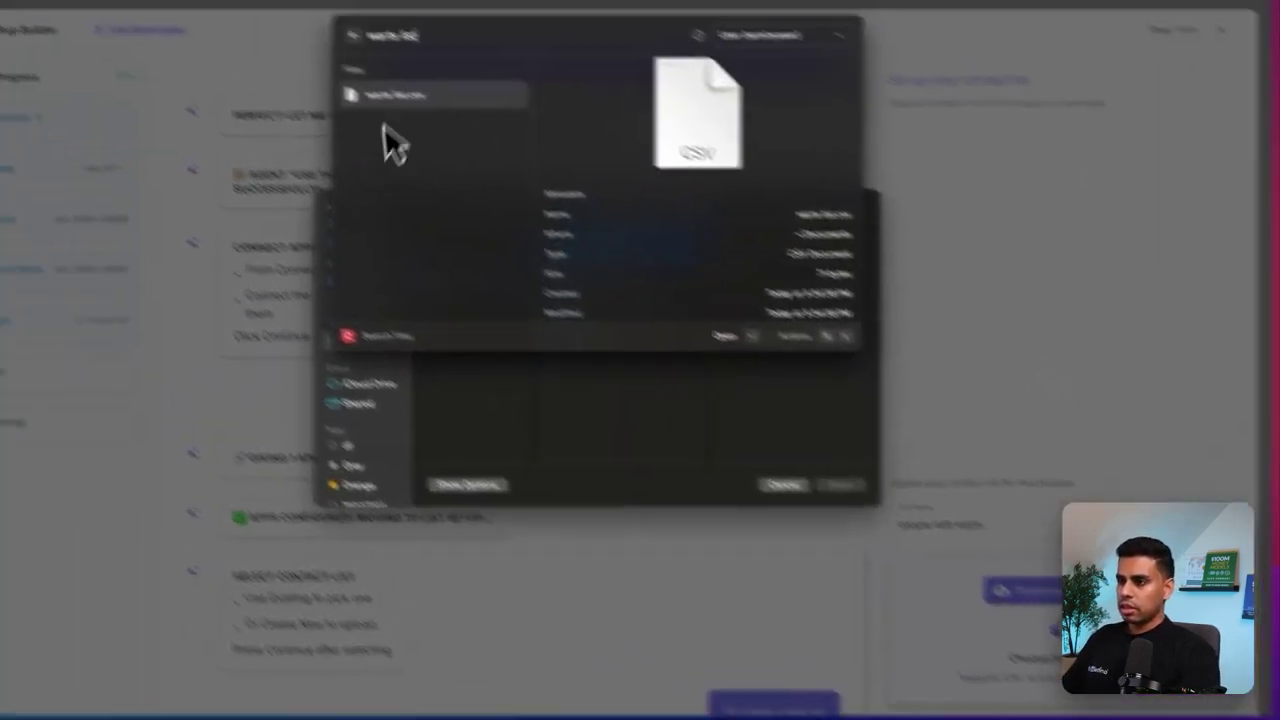
drag(478, 156, 580, 243)
drag(650, 285, 536, 346)
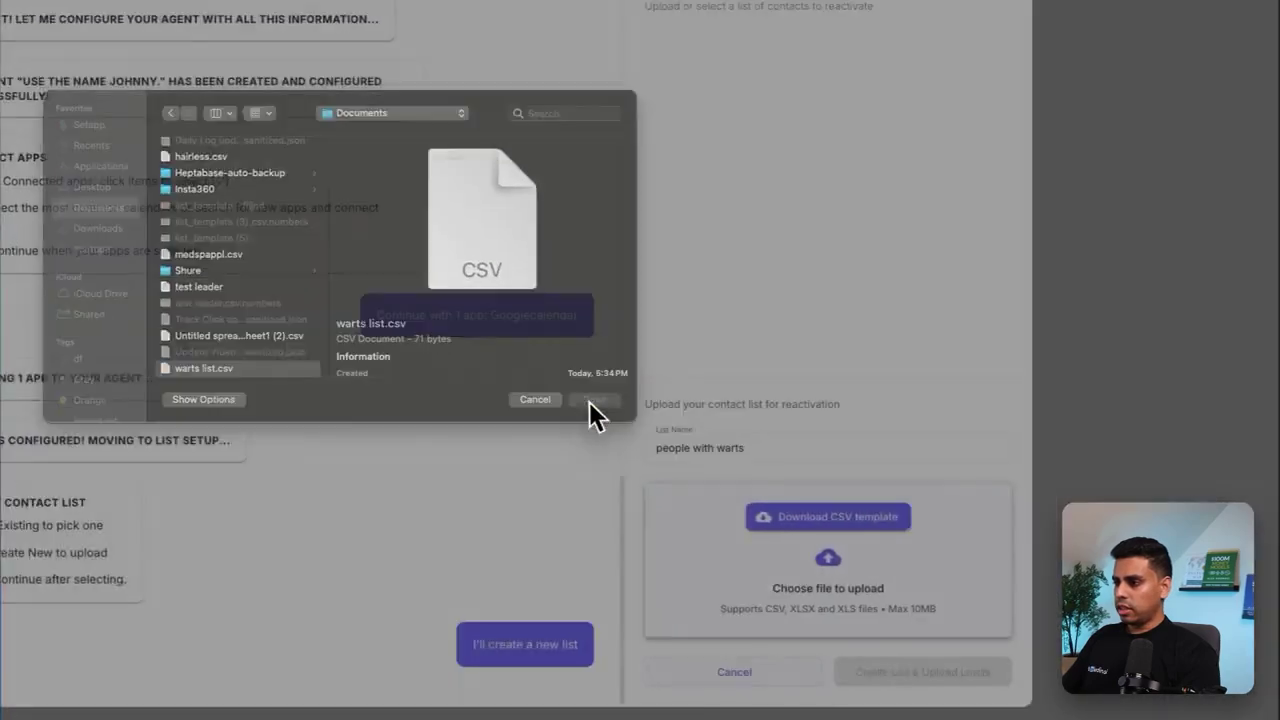
click(593, 399)
click(835, 602)
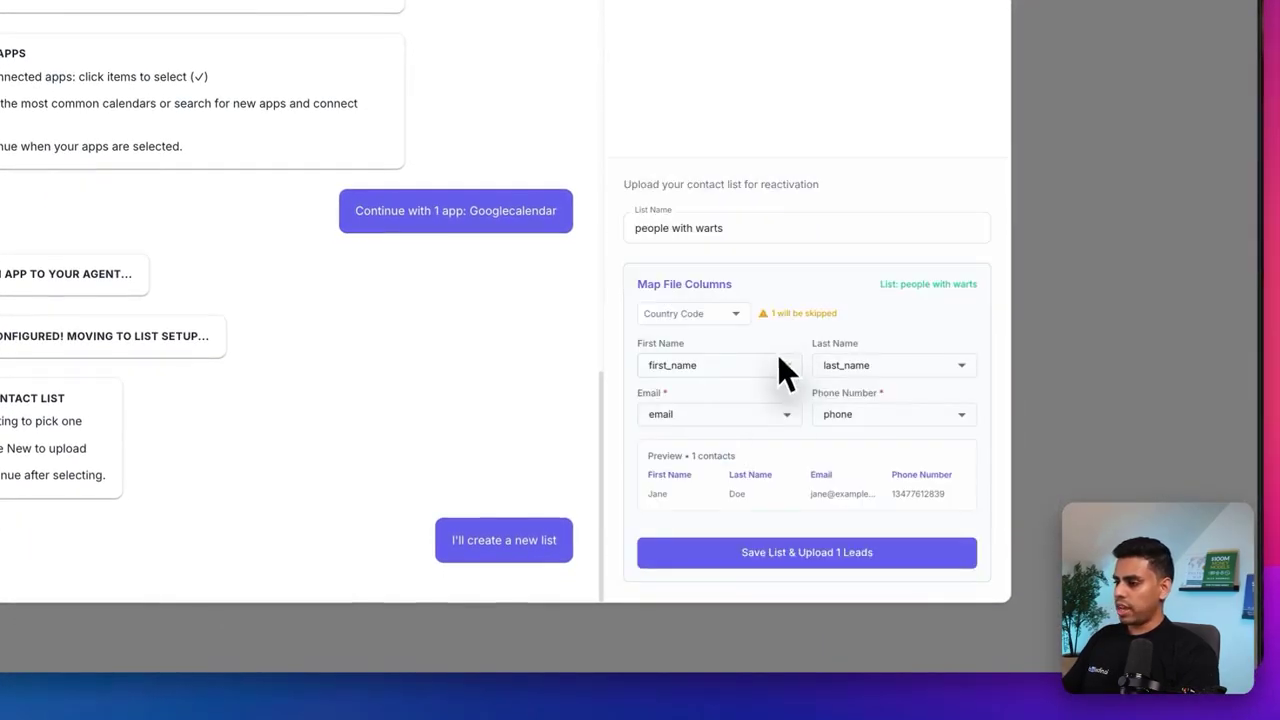
Step: Set the country code to +1 US/Canada and save the list with its 1 lead
click(740, 316)
click(712, 369)
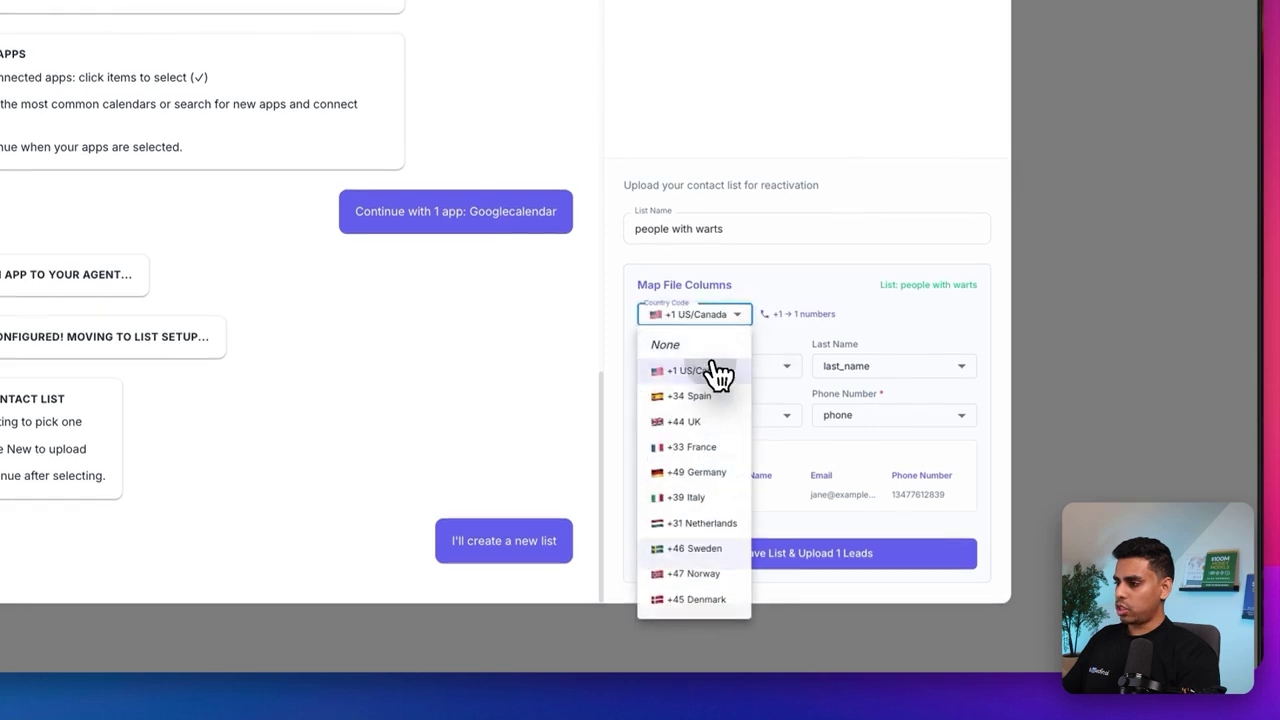
drag(636, 389, 757, 393)
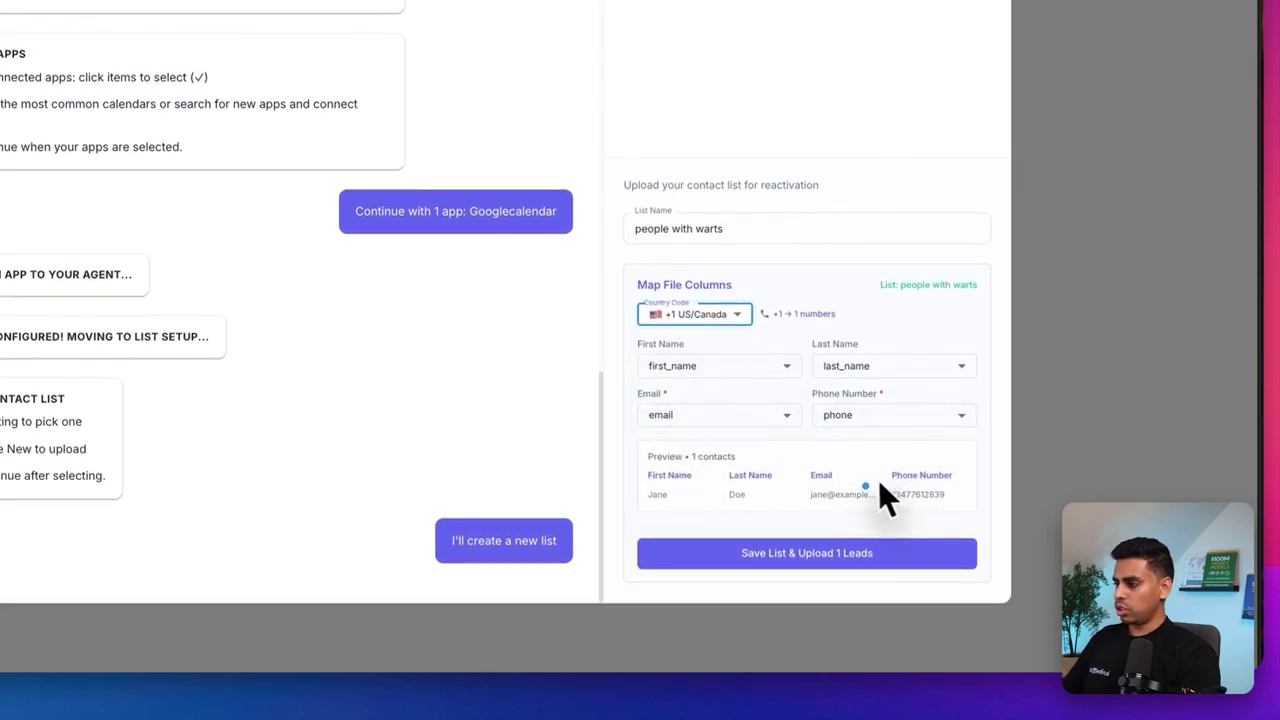
click(892, 558)
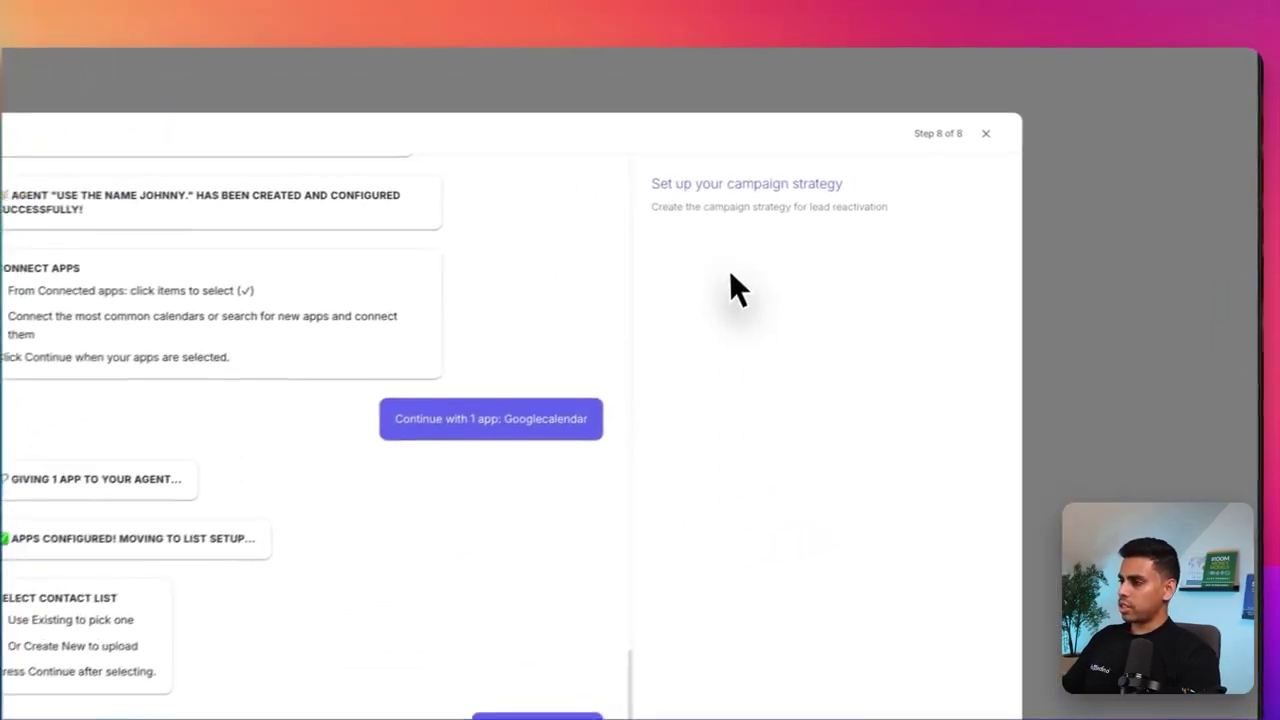
Step: Open the finished black friday system's flow showing Lead Reactivation, agent and Analytics stages
mouse_move(693, 263)
mouse_down()
mouse_move(772, 262)
mouse_move(689, 331)
mouse_move(693, 268)
mouse_move(663, 437)
mouse_move(666, 405)
mouse_up()
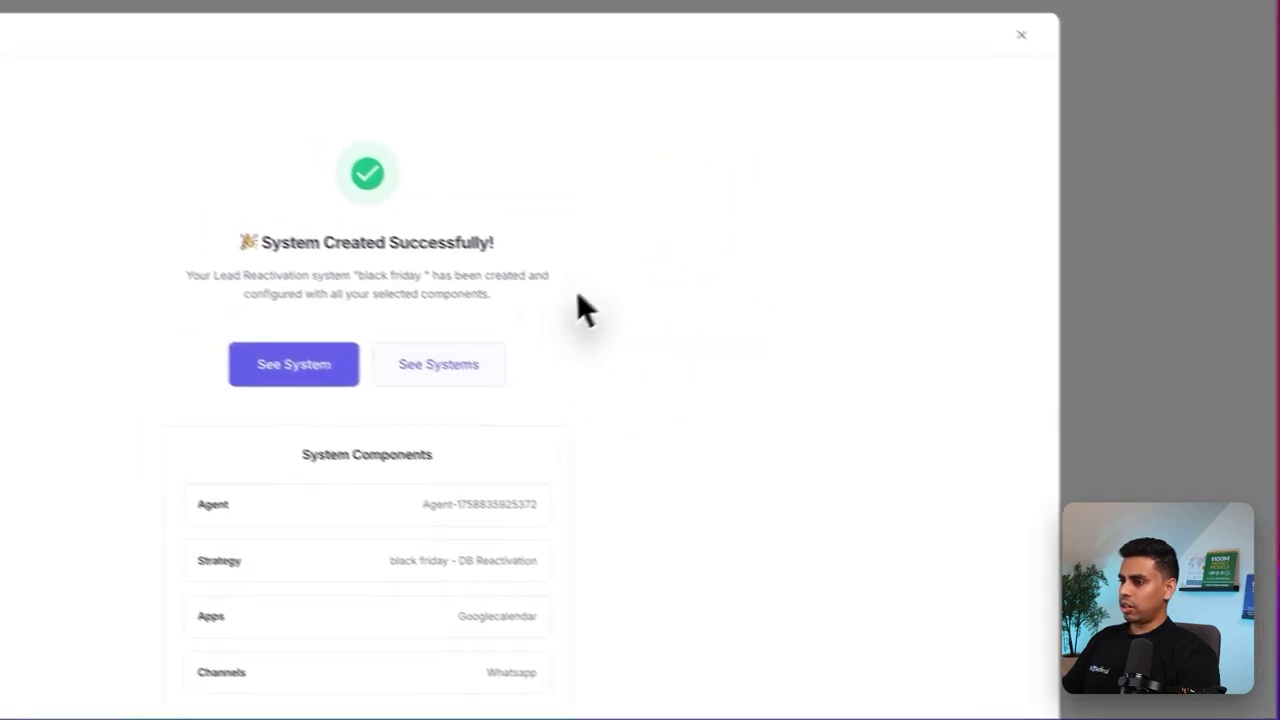
click(333, 358)
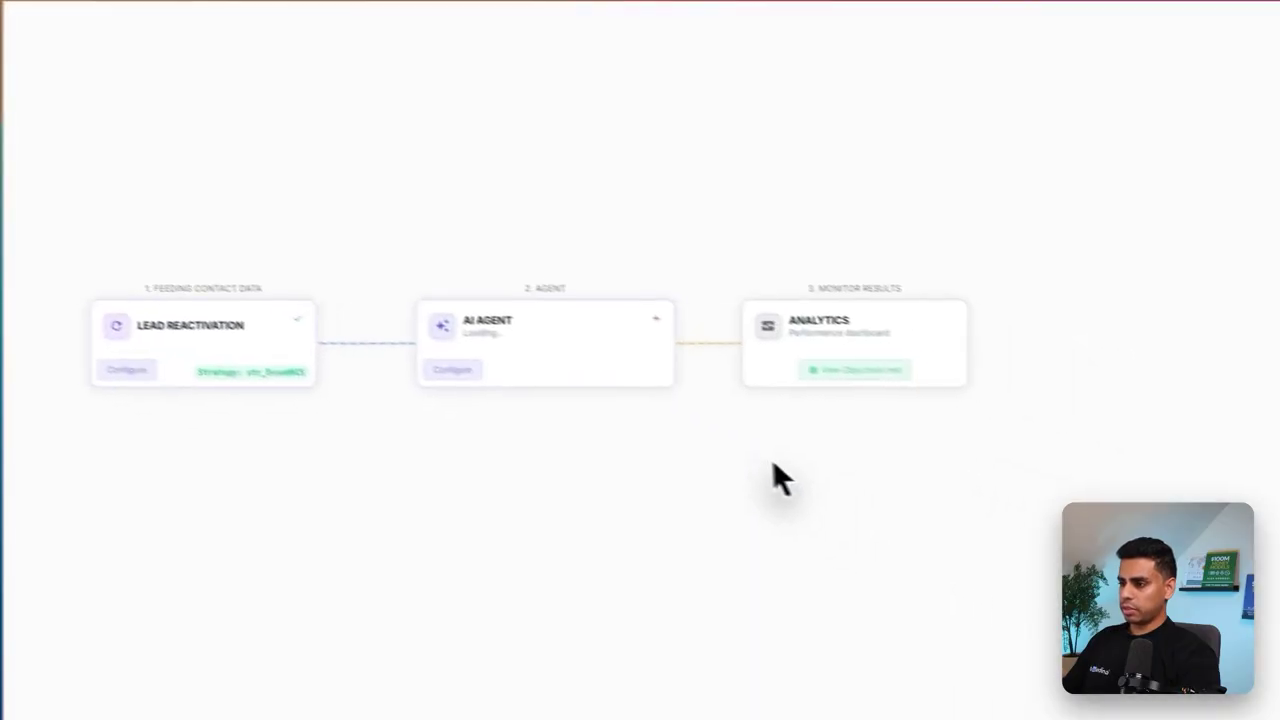
drag(90, 398, 319, 386)
drag(404, 406, 604, 383)
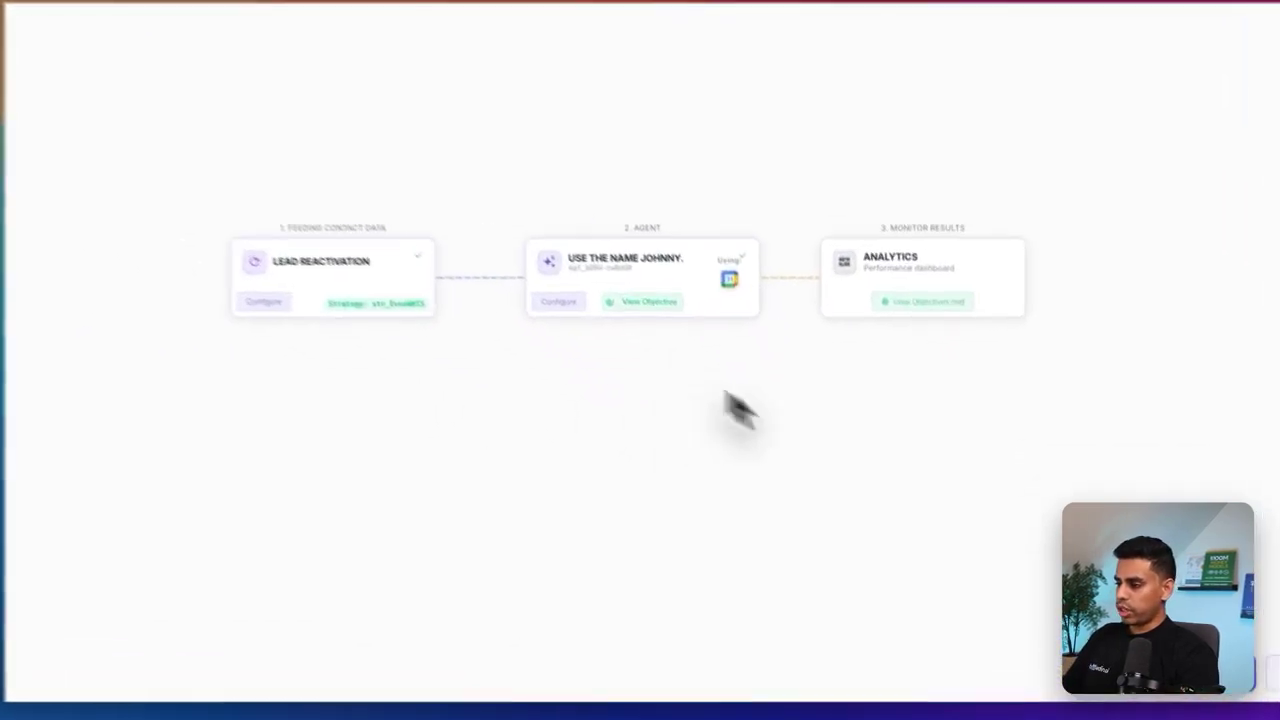
drag(733, 405, 1105, 615)
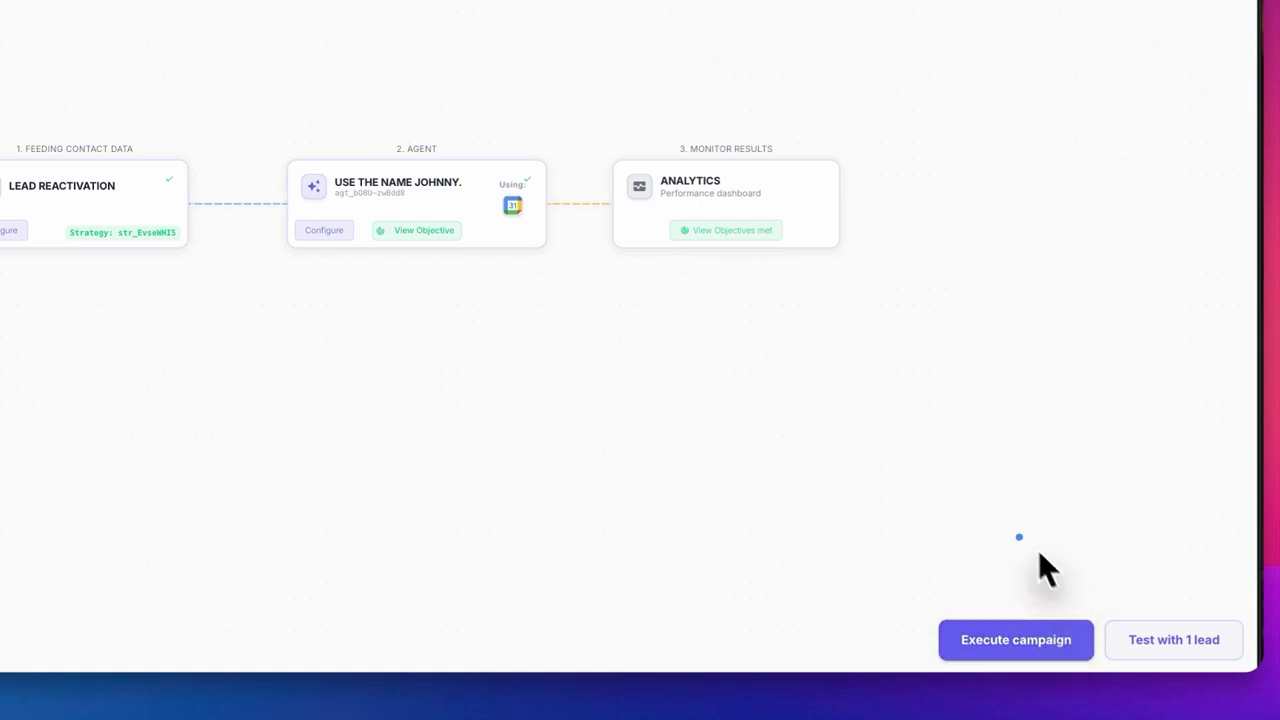
drag(1040, 555, 1087, 580)
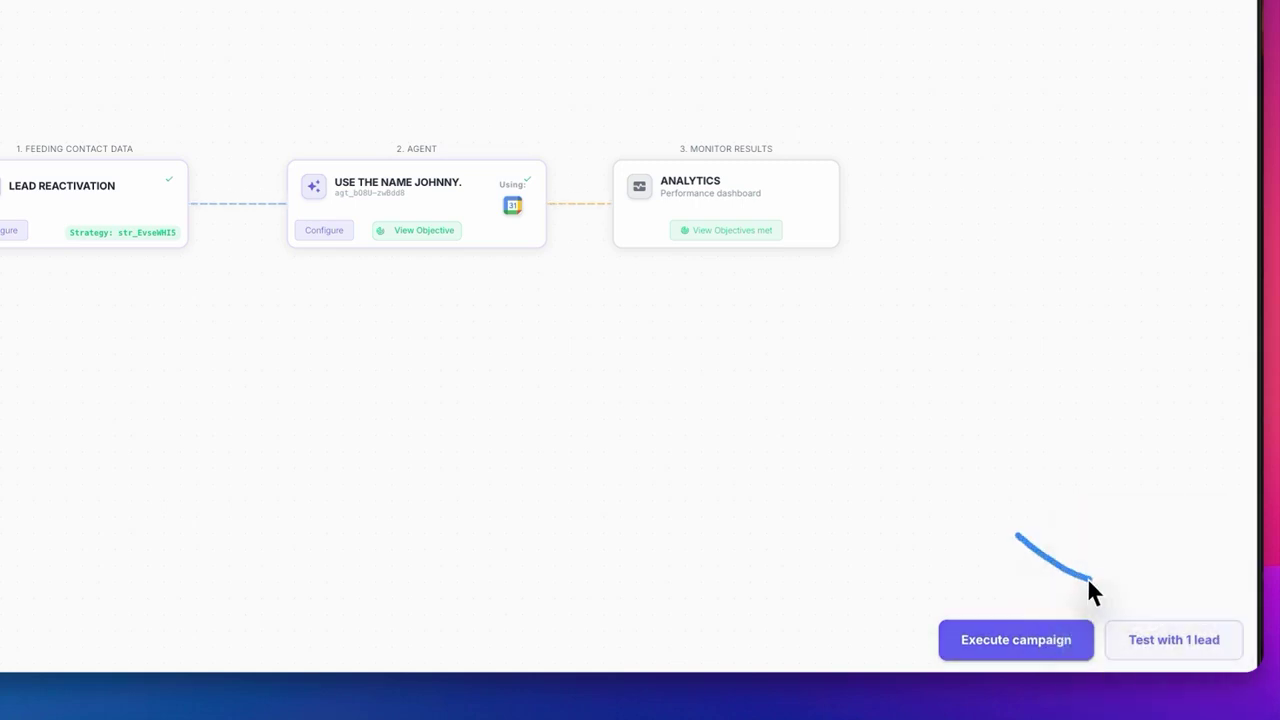
Step: Execute the campaign now on the 'people with warts' contact list
click(1077, 645)
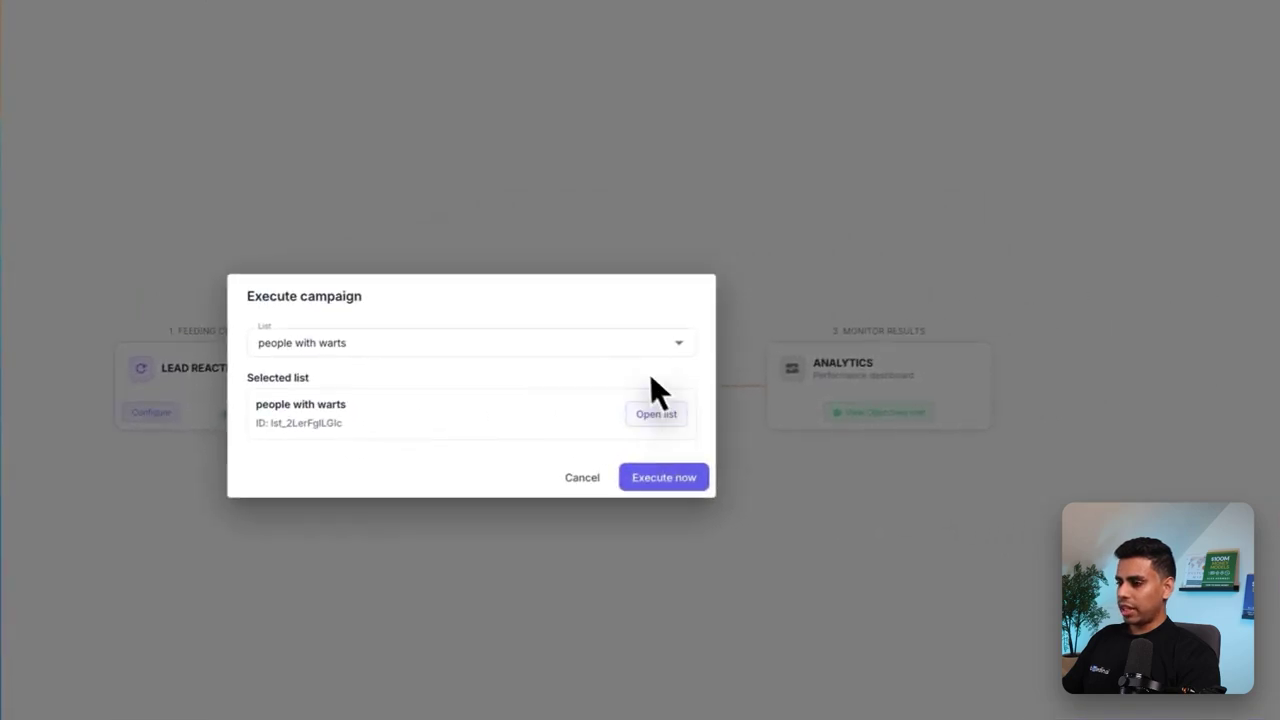
click(680, 260)
click(640, 345)
scroll(526, 500, down, 2)
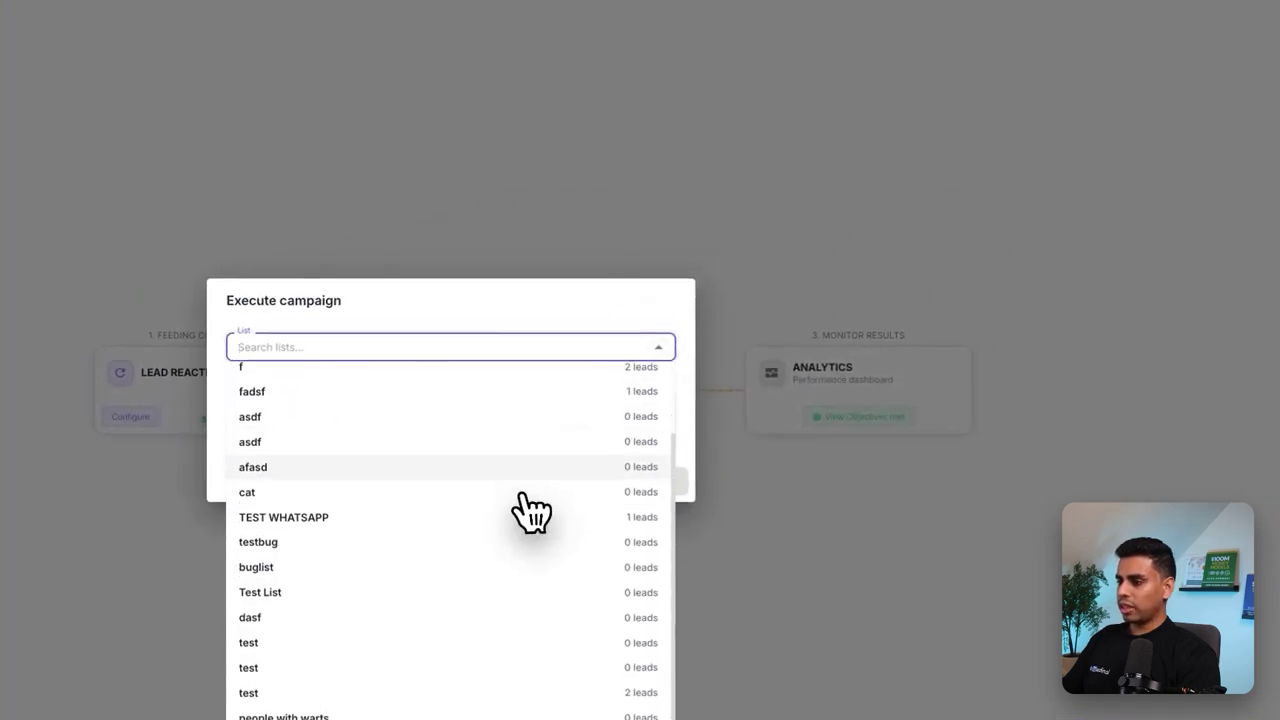
scroll(525, 500, up, 2)
scroll(525, 515, down, 2)
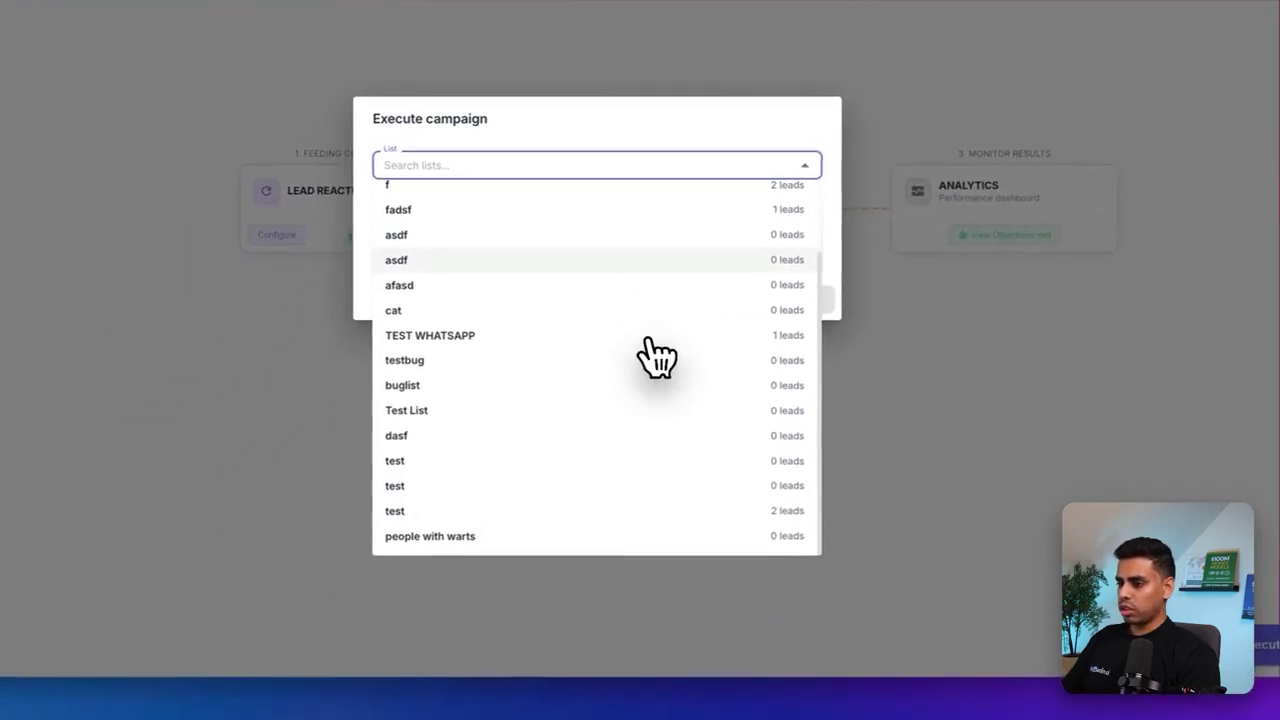
click(608, 532)
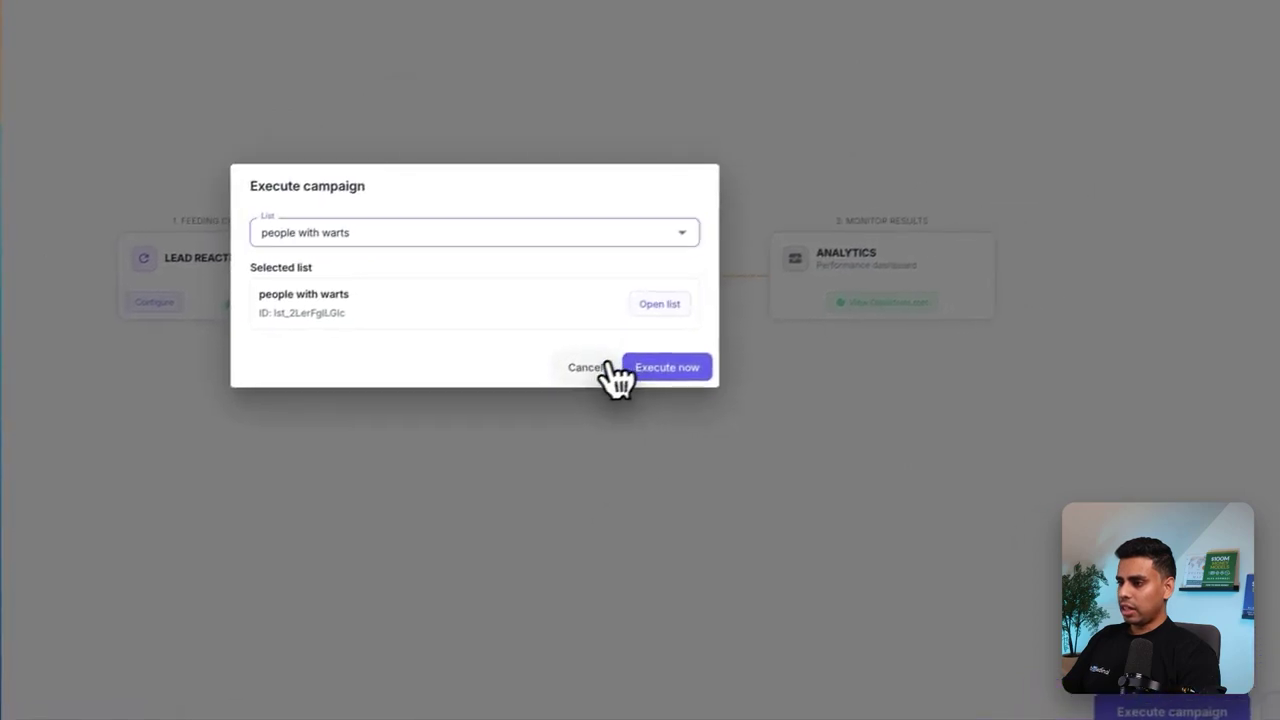
click(645, 378)
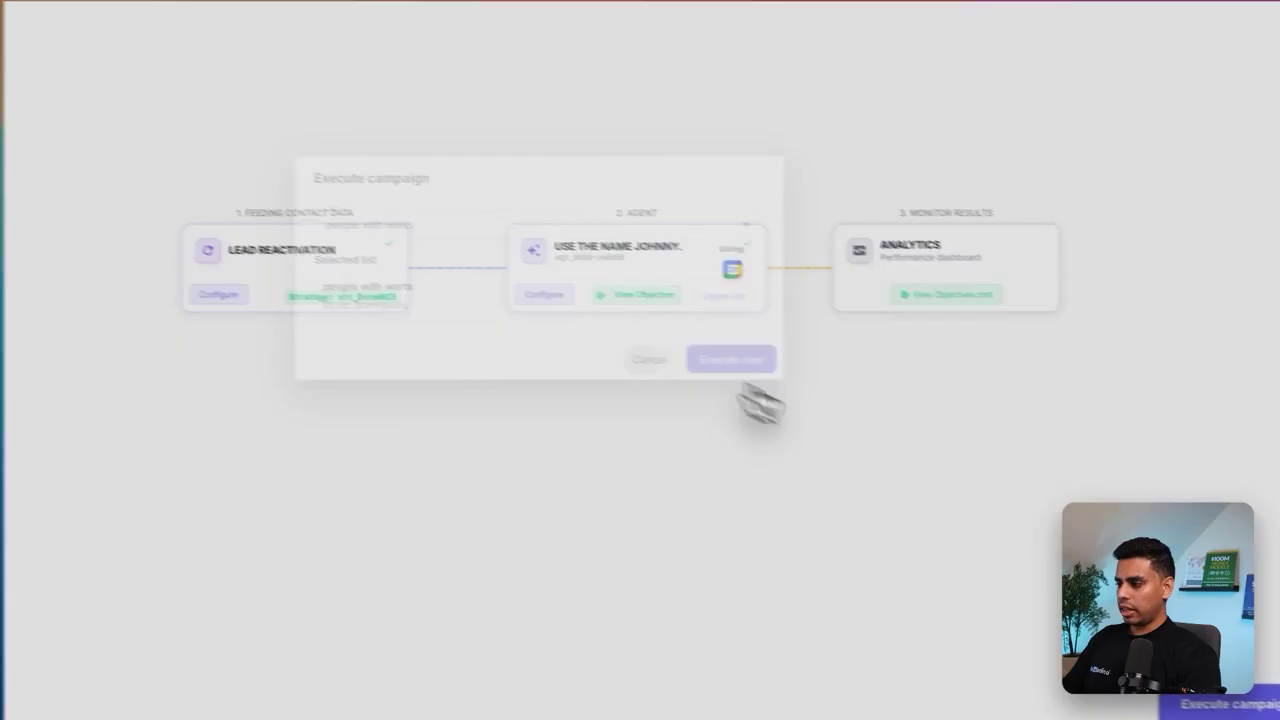
Step: Run a one-lead test on a contact found by searching their name
click(1200, 679)
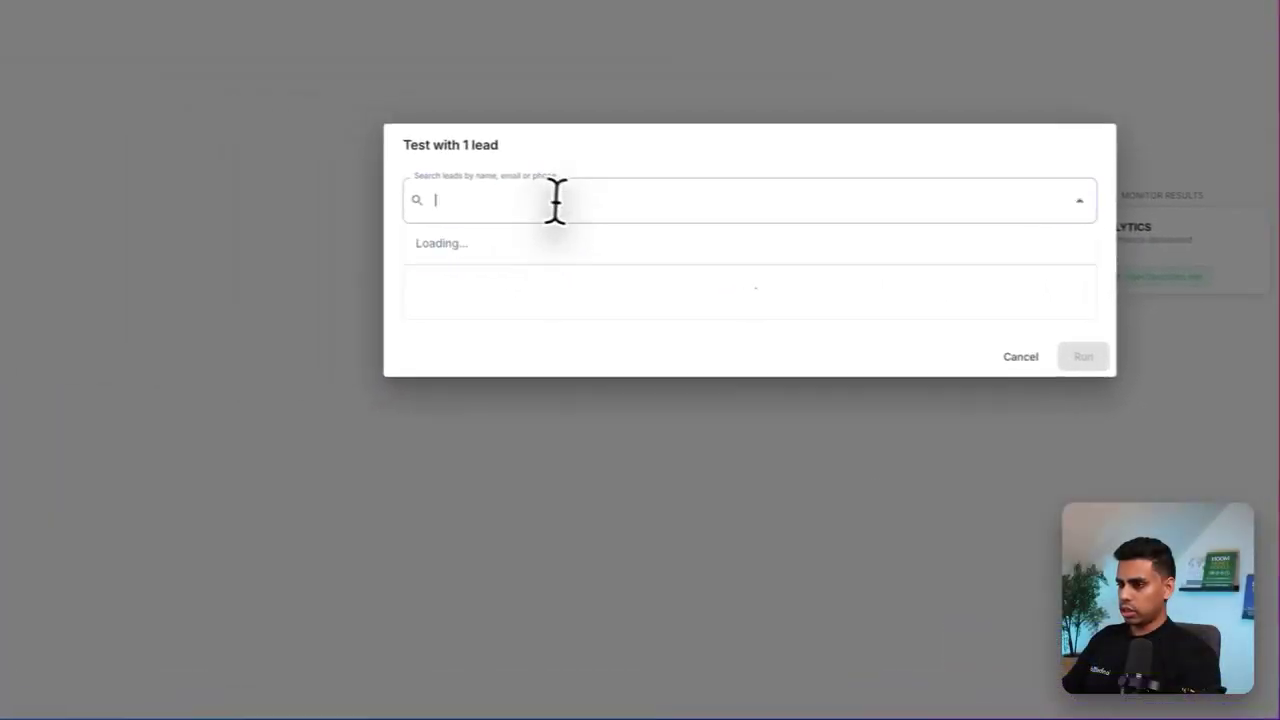
text(sam)
click(623, 378)
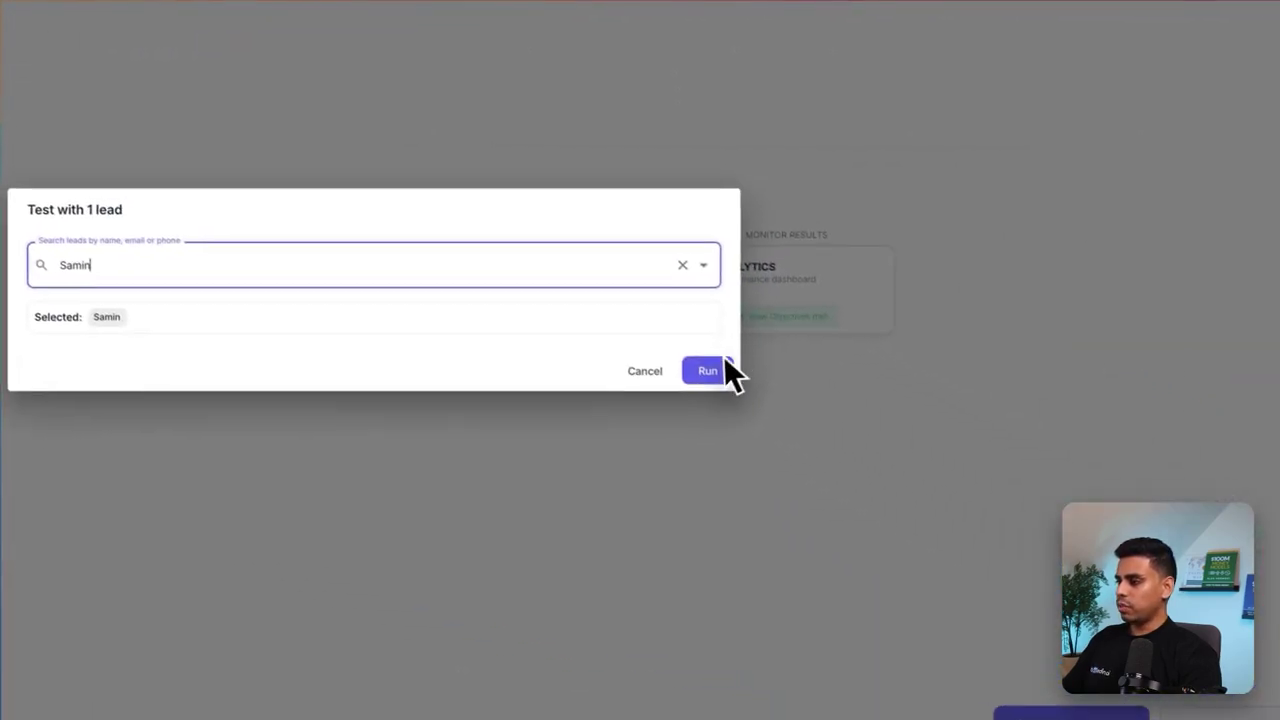
click(667, 370)
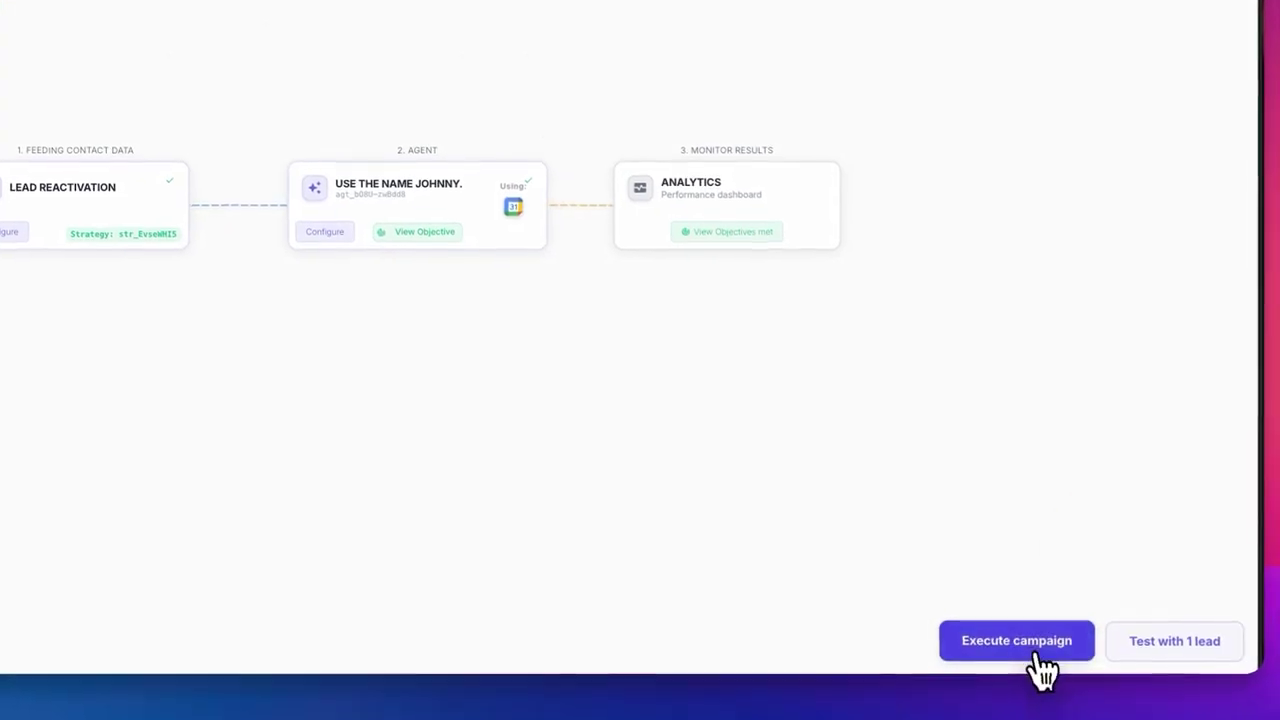
Step: Reopen the campaign execution options and check WhatsApp for the Black Friday warts-cream message
click(1080, 712)
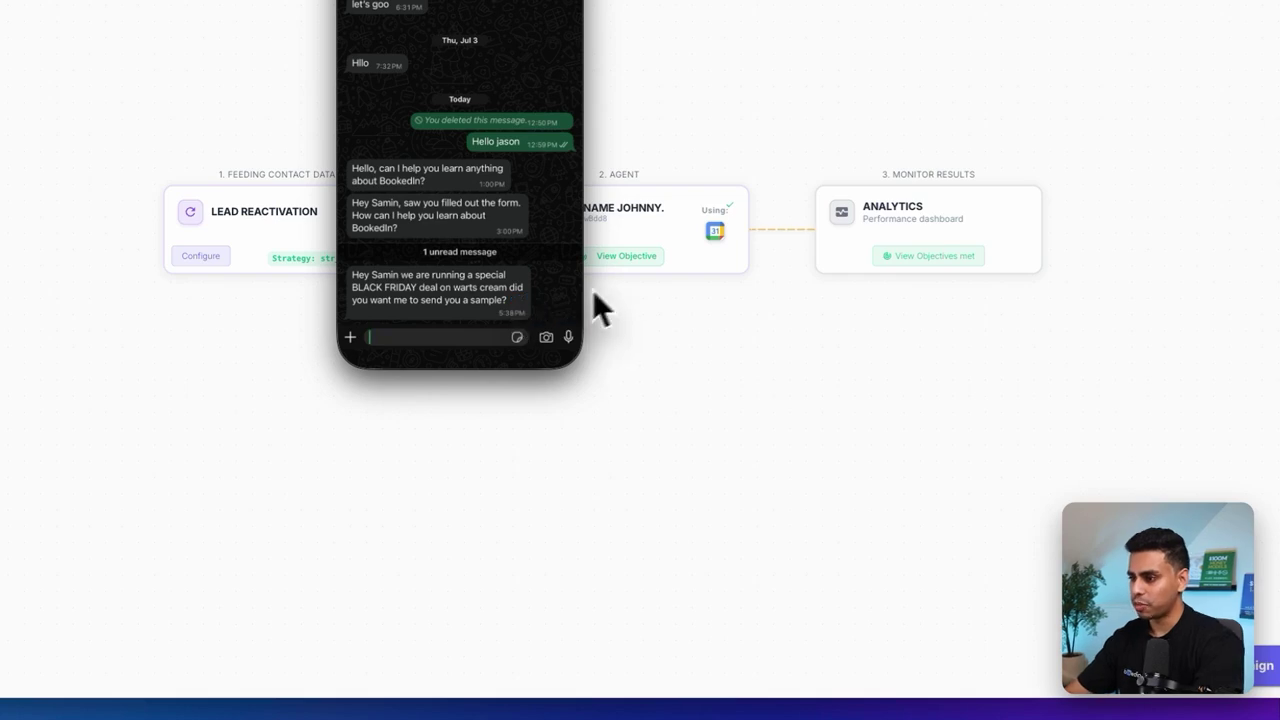
text(hat you want)
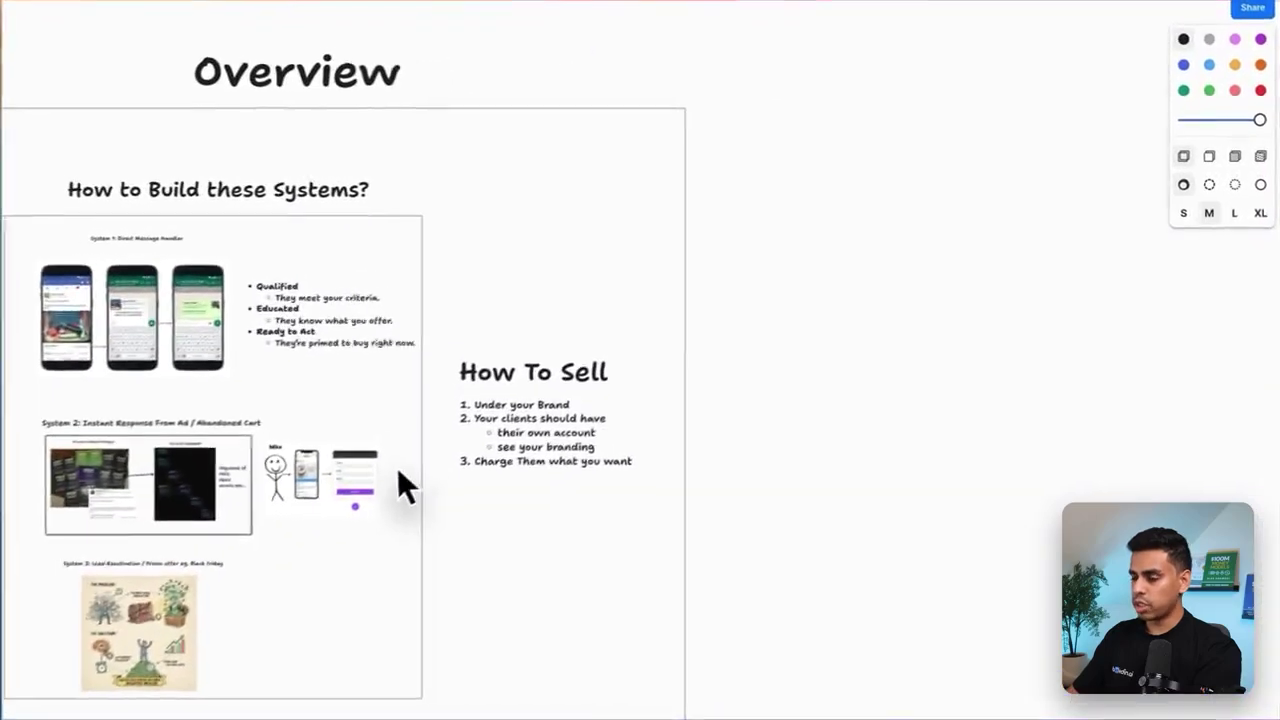
Step: Zoom to the How To Sell list and underline its points, including 'Charge Them what you want'
scroll(352, 488, up, 2)
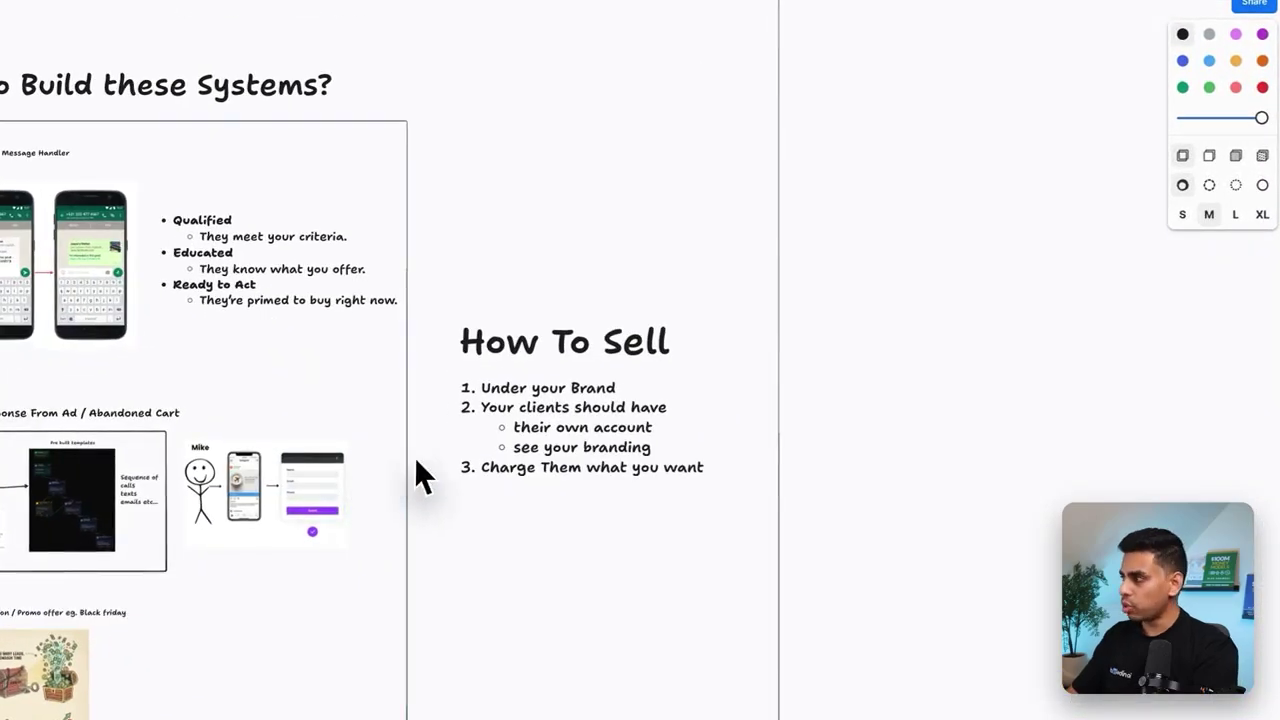
scroll(765, 329, up, 3)
scroll(782, 334, right, 2)
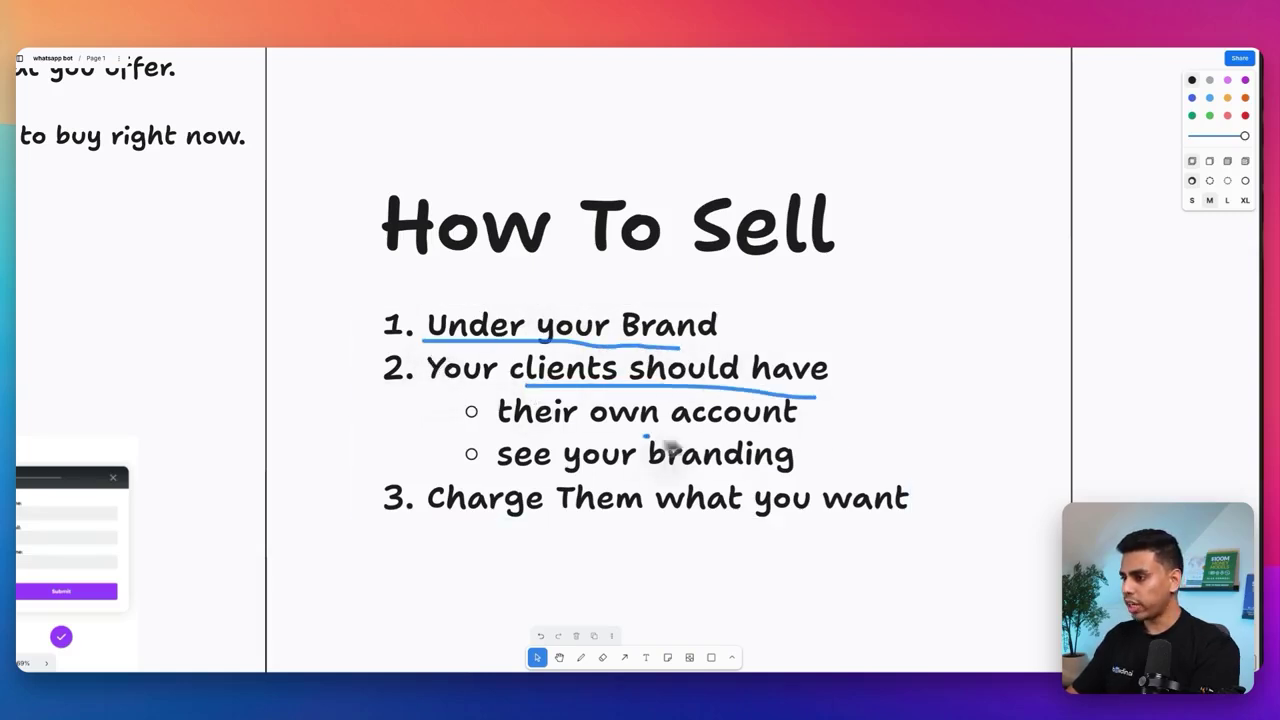
drag(592, 480, 788, 488)
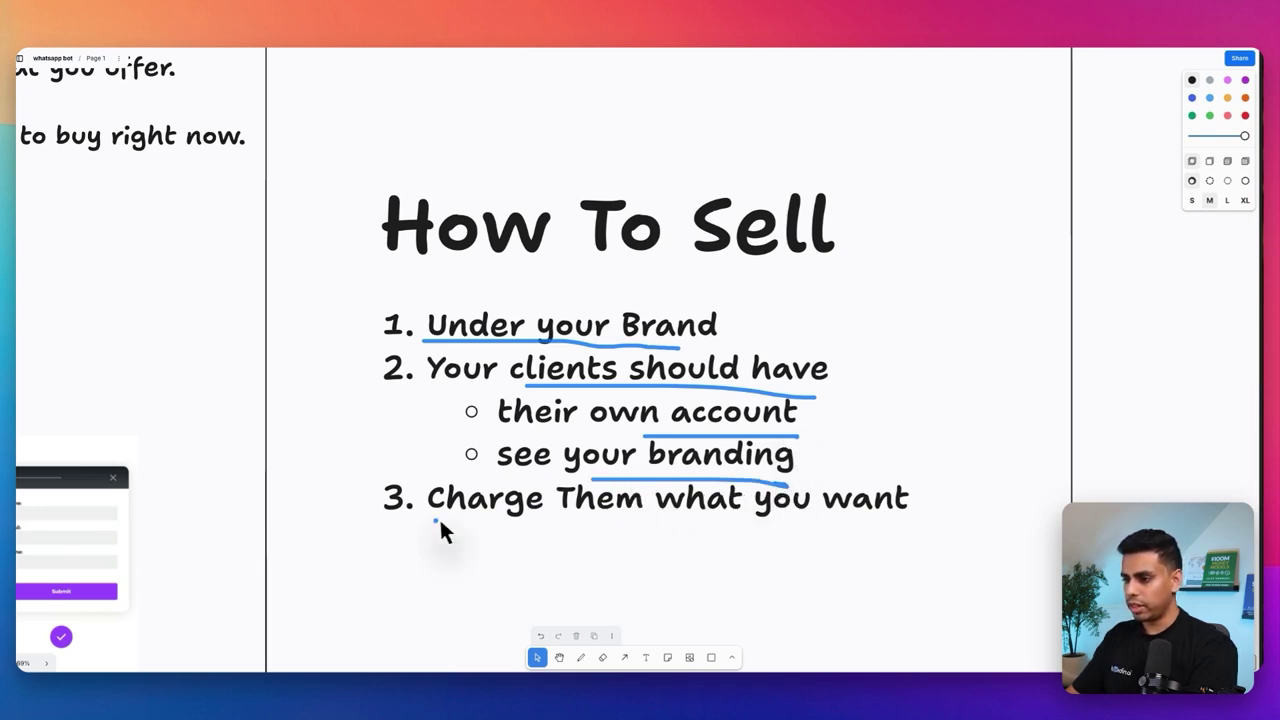
mouse_move(441, 524)
mouse_down()
mouse_move(906, 569)
mouse_move(549, 557)
mouse_move(860, 542)
mouse_up()
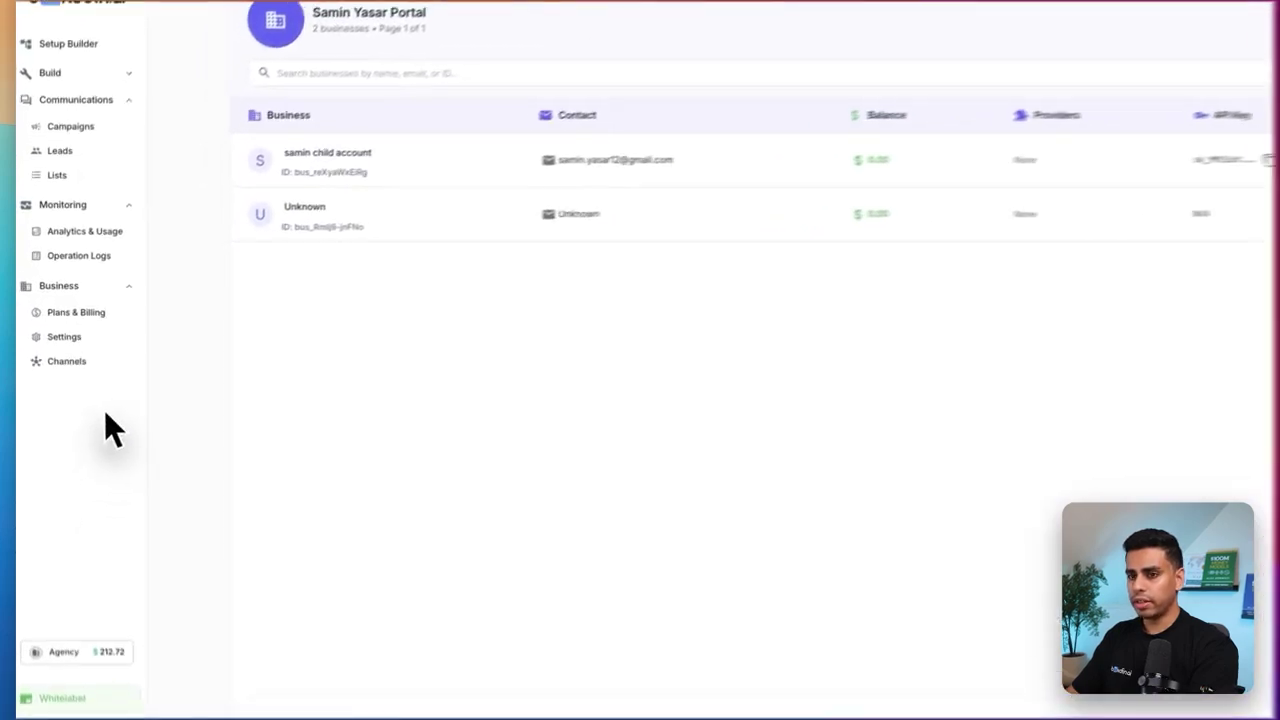
Step: Mark up Company Logo, Browser Title and Custom Domain in Settings, then show the Whitelabel client list
click(70, 337)
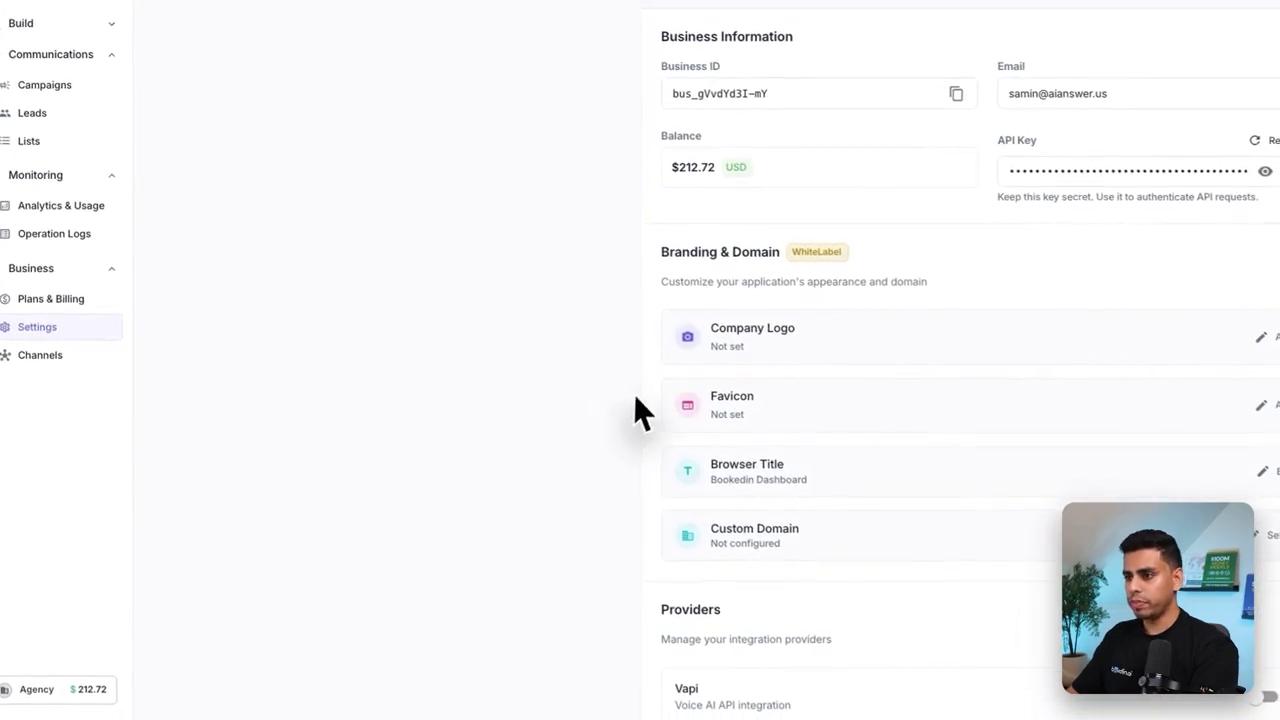
mouse_move(628, 366)
mouse_down()
mouse_move(810, 380)
mouse_move(634, 350)
mouse_up()
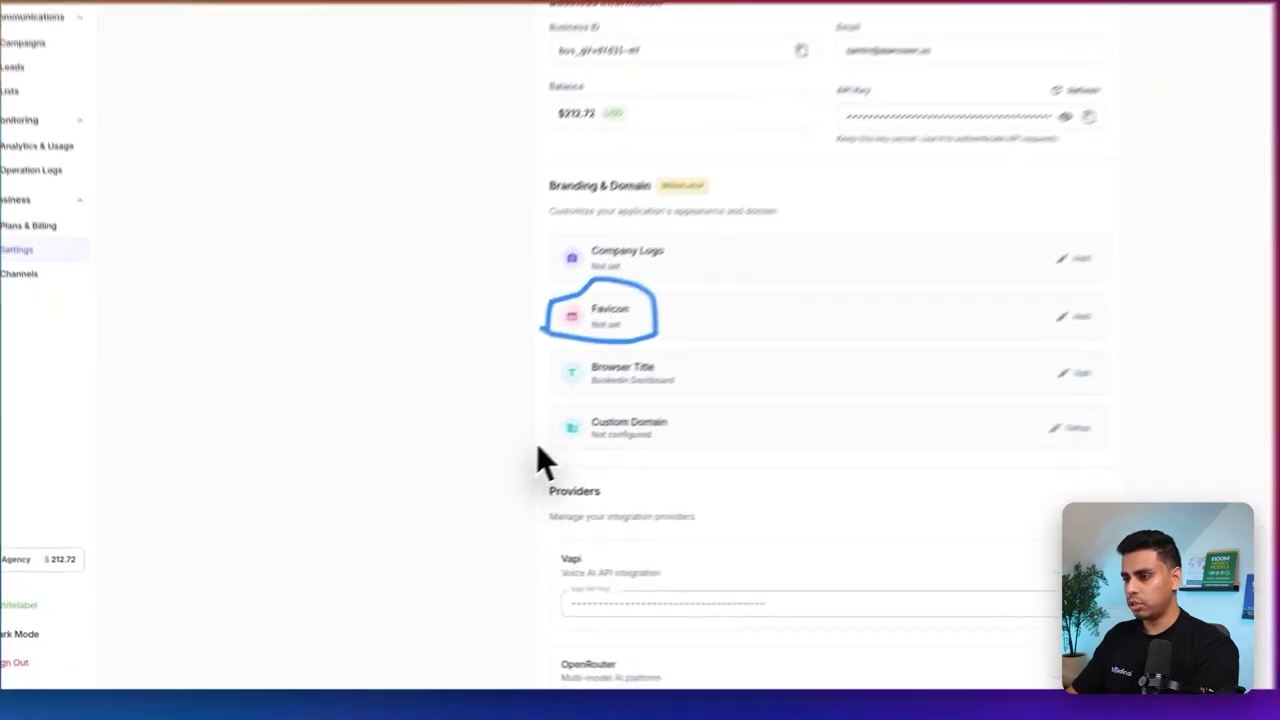
drag(581, 391, 698, 401)
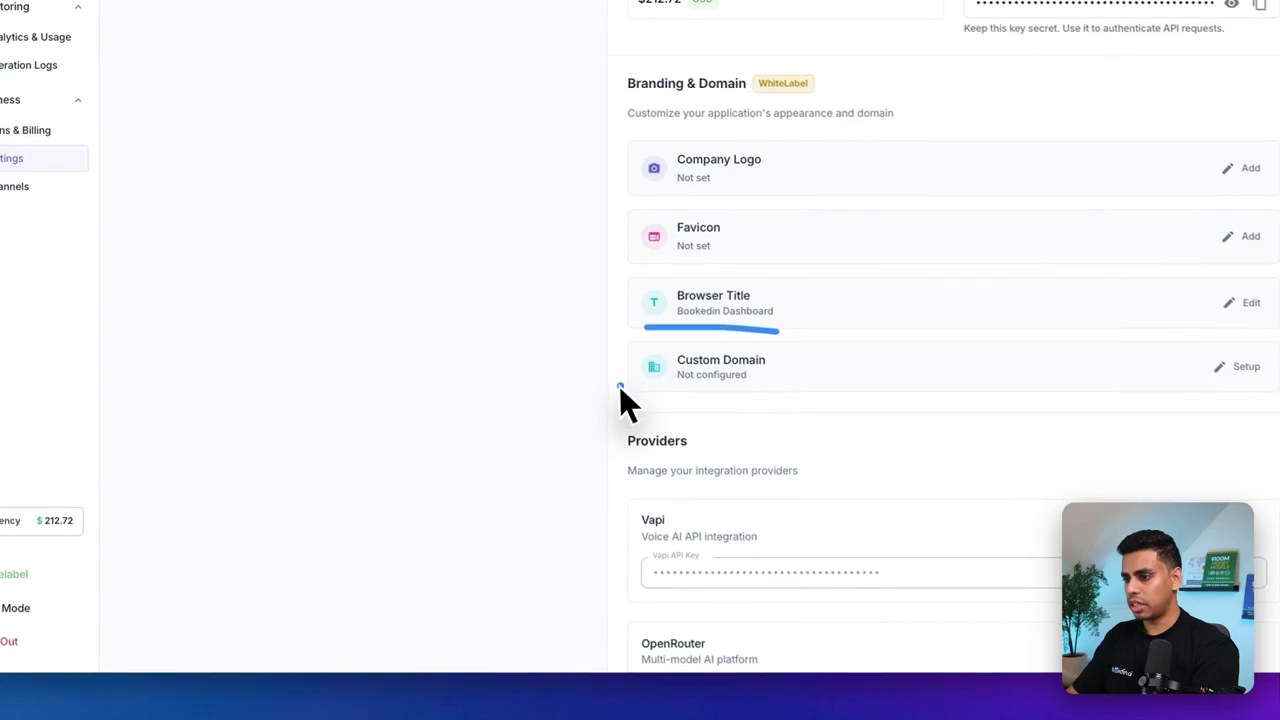
drag(619, 386, 782, 380)
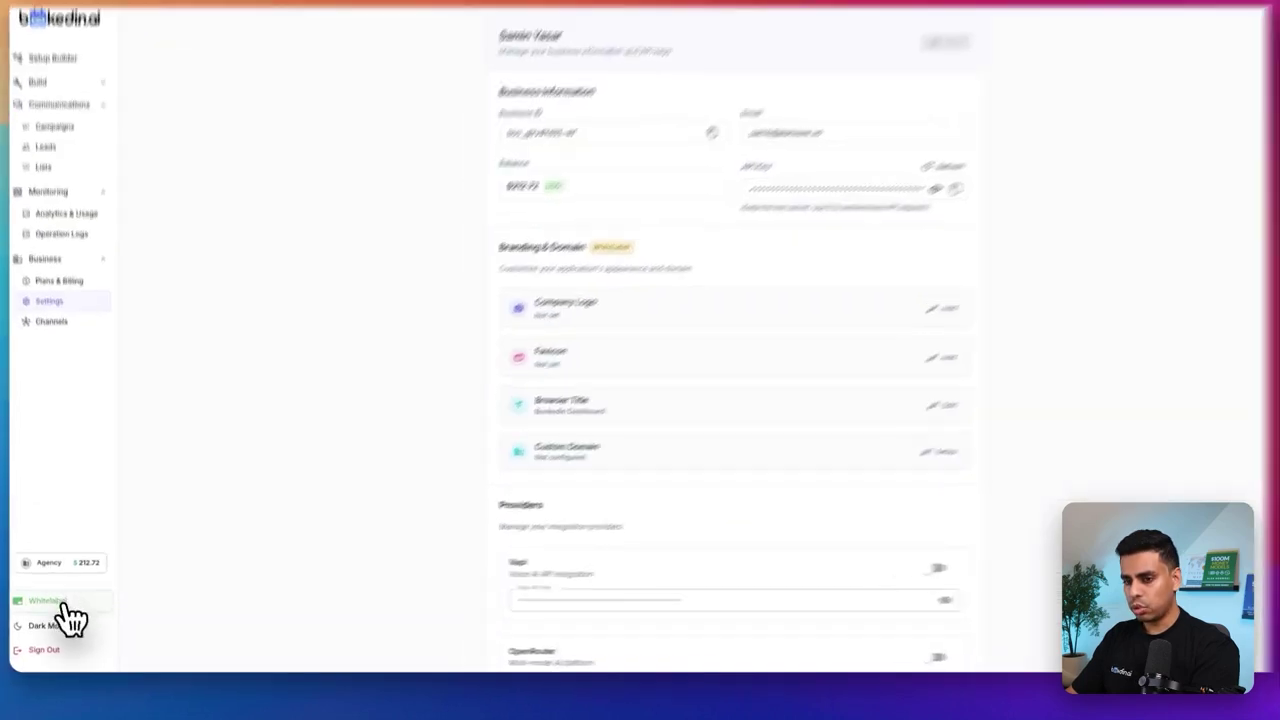
click(66, 575)
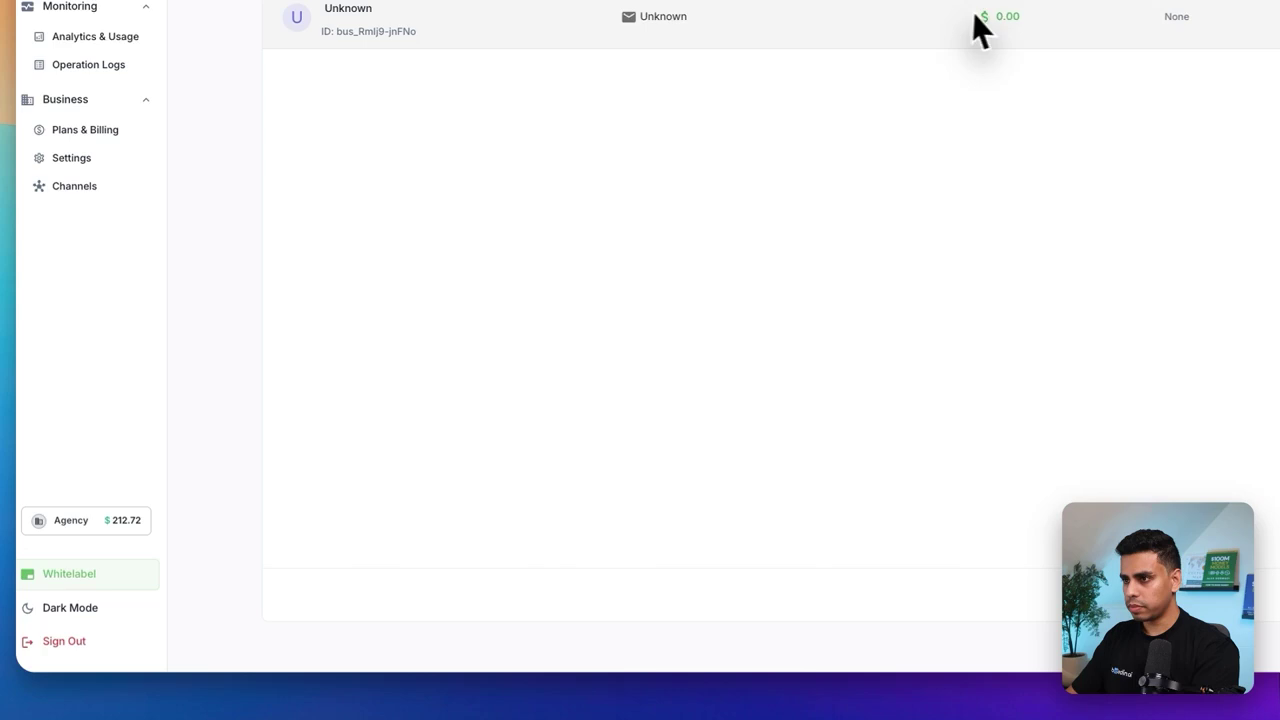
Step: Log into the first client business, Corai, from the white-label list
mouse_move(1068, 293)
mouse_down()
mouse_move(1138, 225)
mouse_move(1054, 286)
mouse_up()
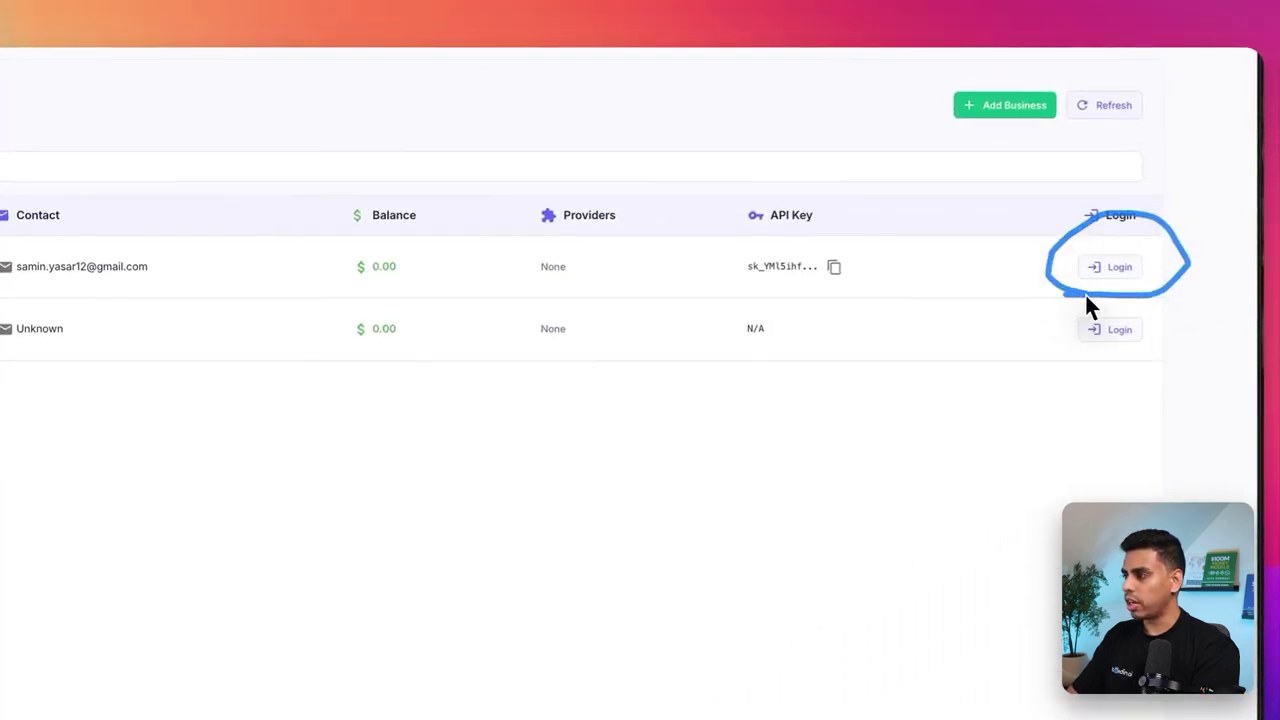
drag(978, 140, 980, 145)
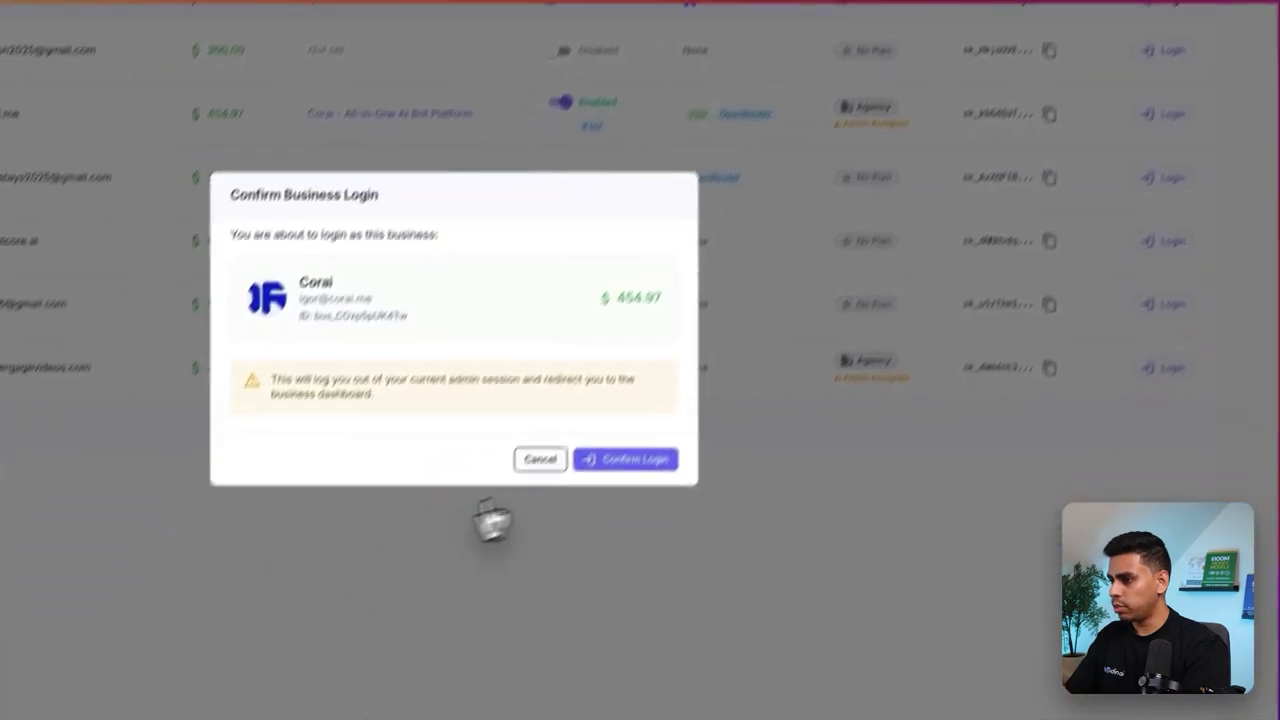
click(640, 388)
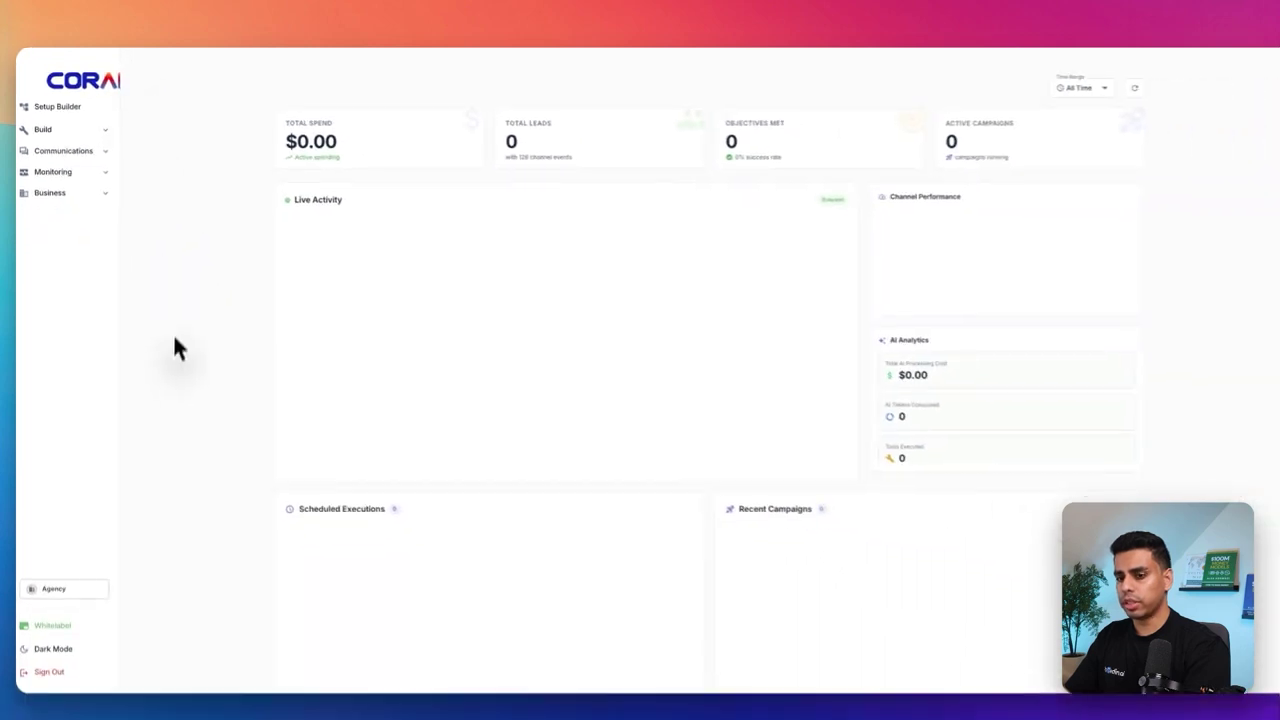
Step: Copy app.corai.solutions from the Whitelabel page, load it in a private window, and switch to light theme
click(81, 628)
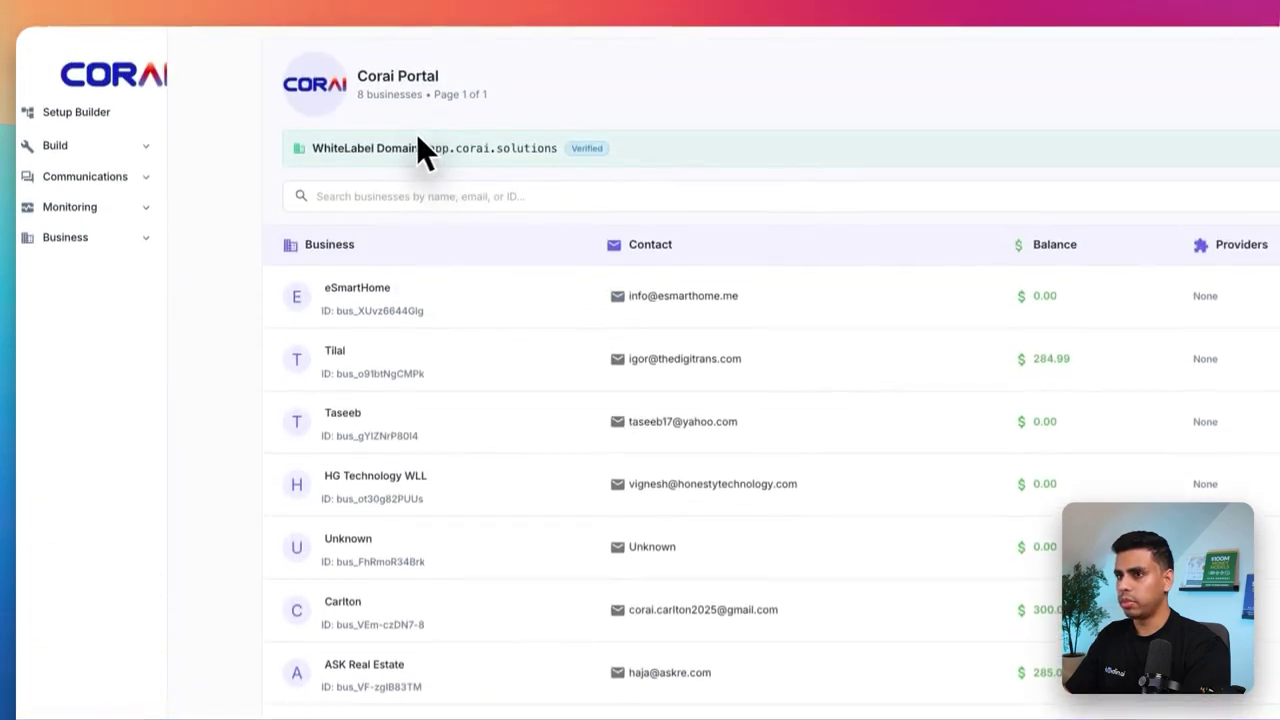
drag(428, 148, 547, 142)
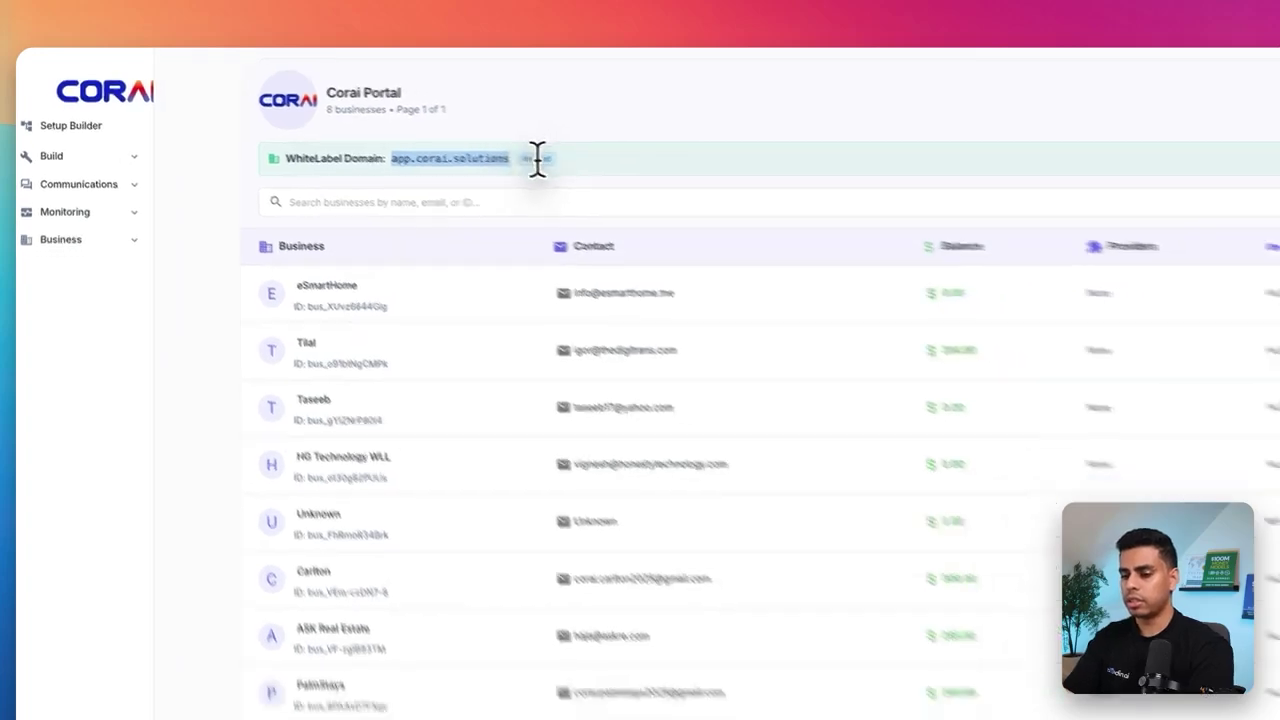
key(ctrl+shift+n)
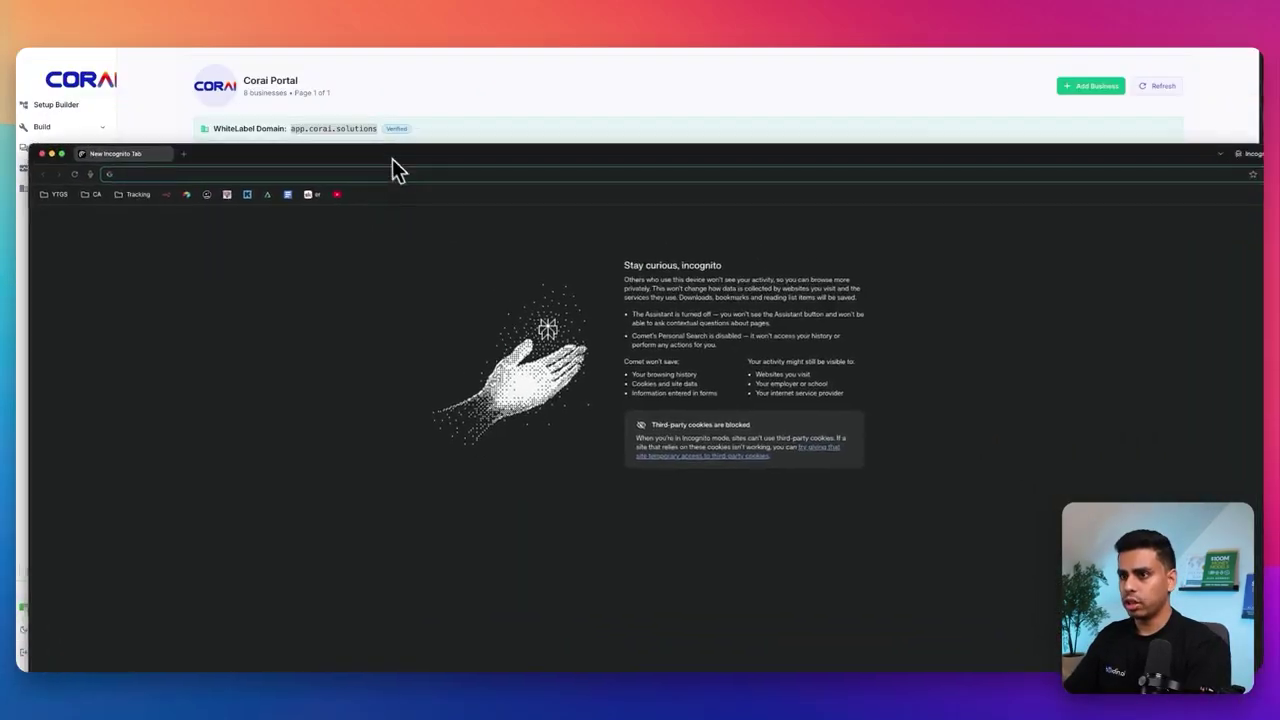
drag(391, 166, 371, 271)
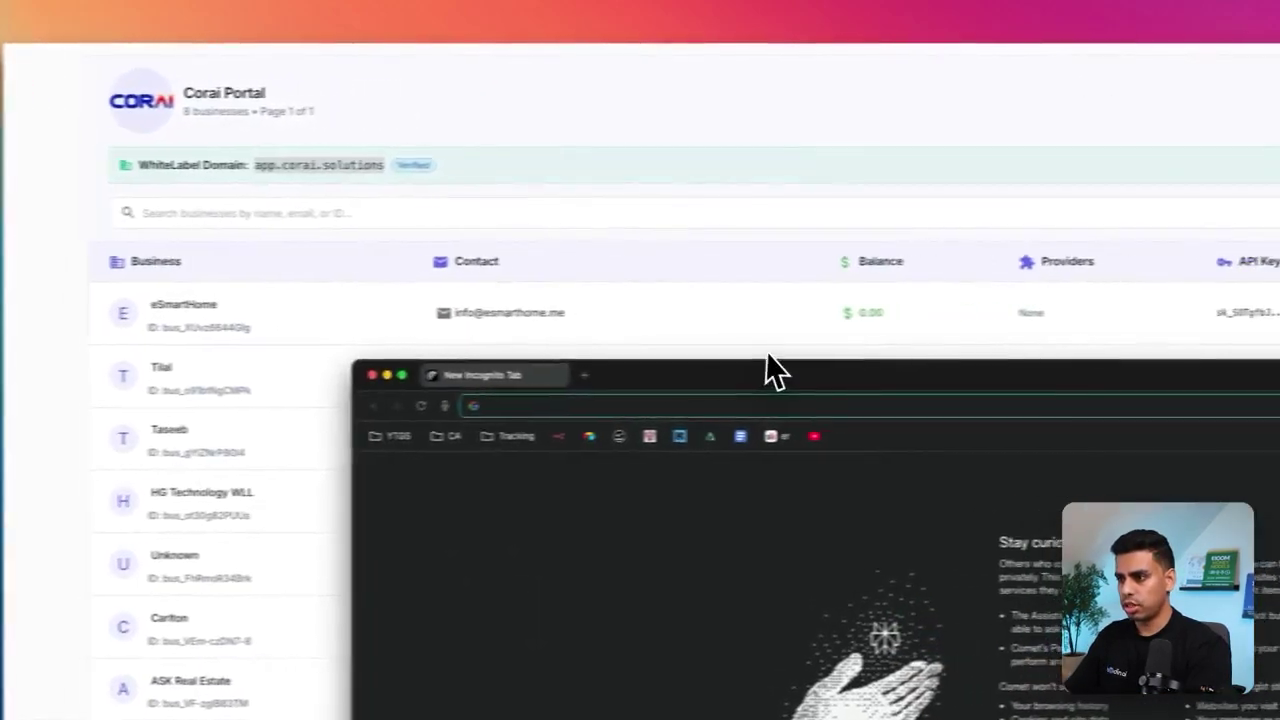
drag(909, 368, 574, 187)
text(app.corai.solutions)
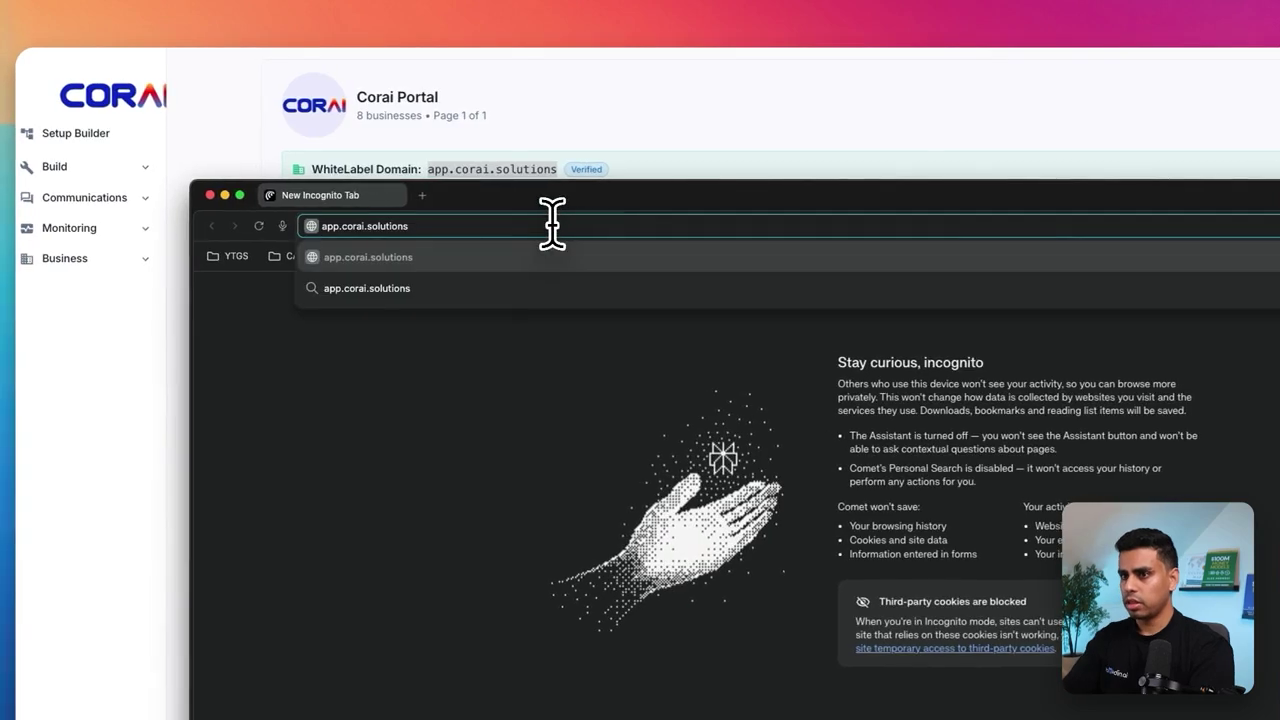
key(Return)
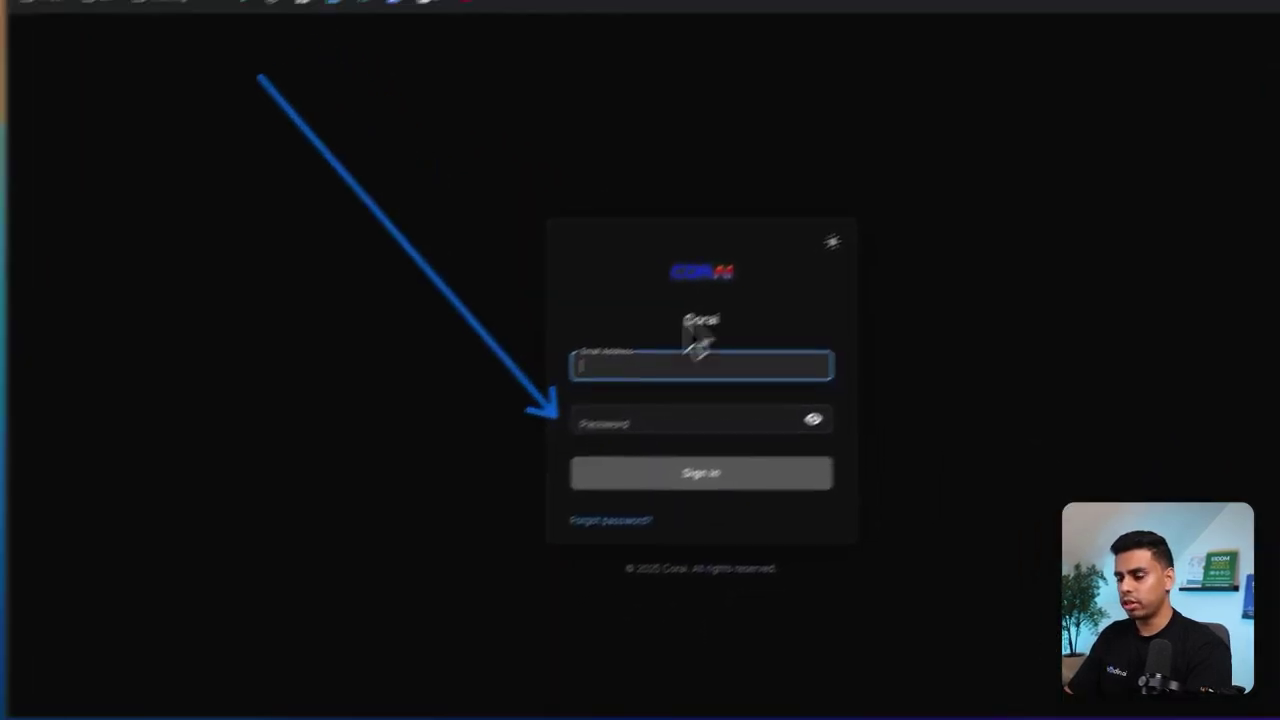
click(885, 226)
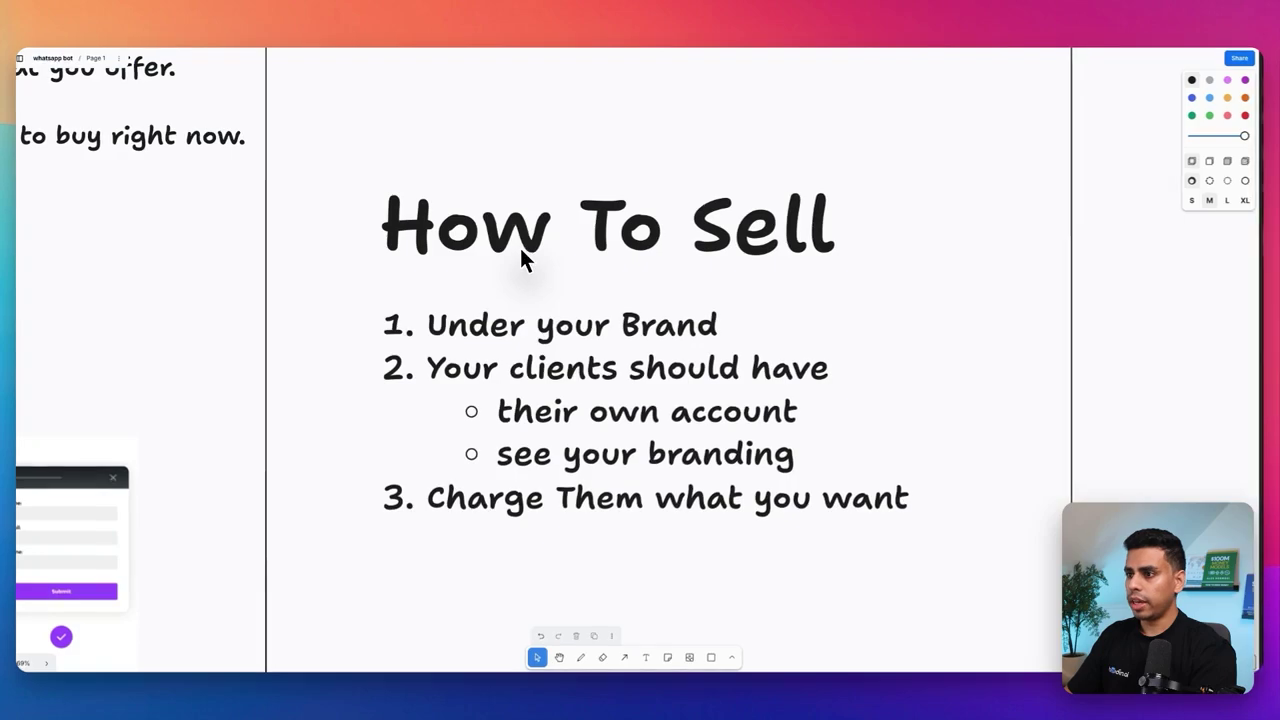
Step: Zoom back out to the Overview frame and circle the How To Sell list with the laser pointer
scroll(621, 242, down, 5)
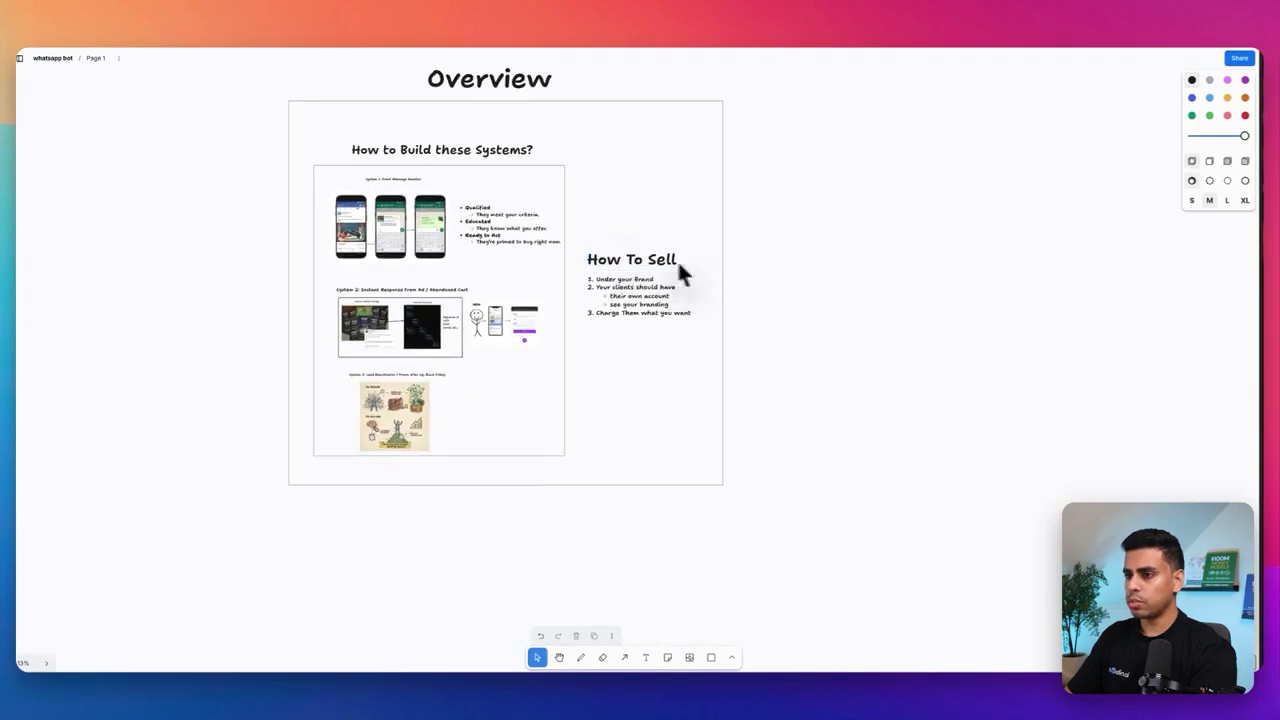
scroll(700, 261, up, 4)
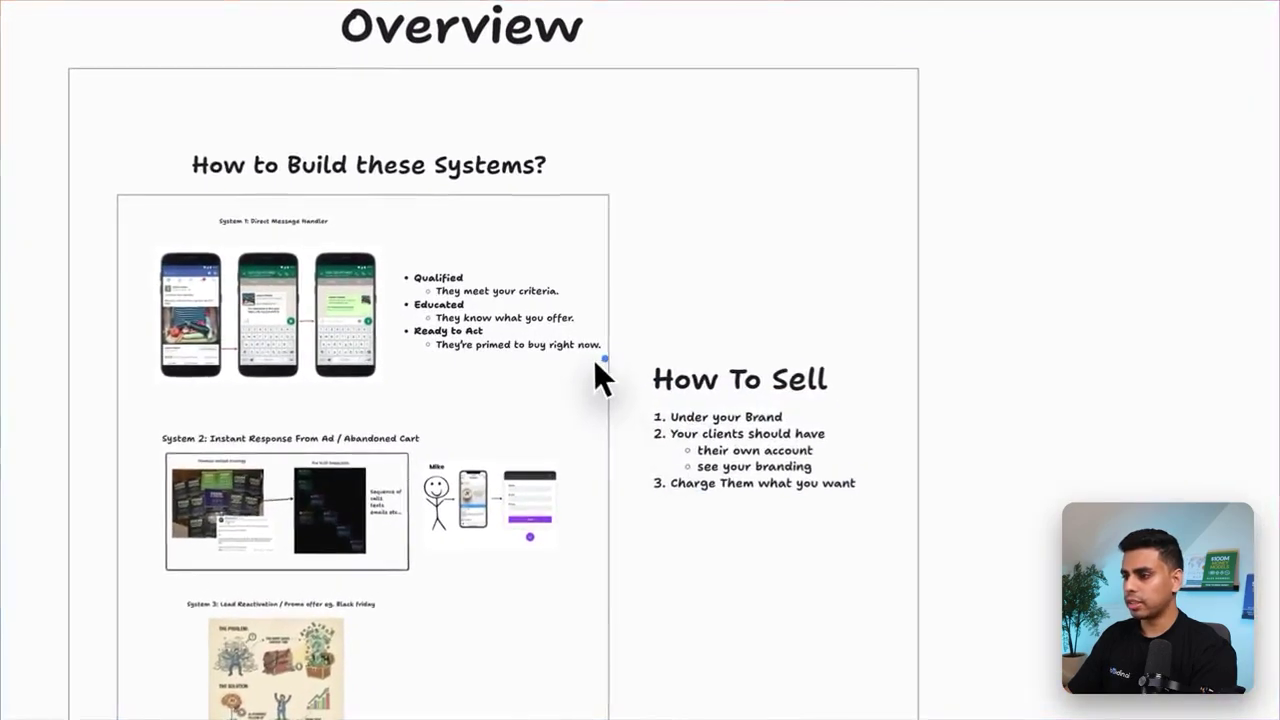
mouse_move(640, 367)
mouse_down()
mouse_move(835, 433)
mouse_move(620, 364)
mouse_up()
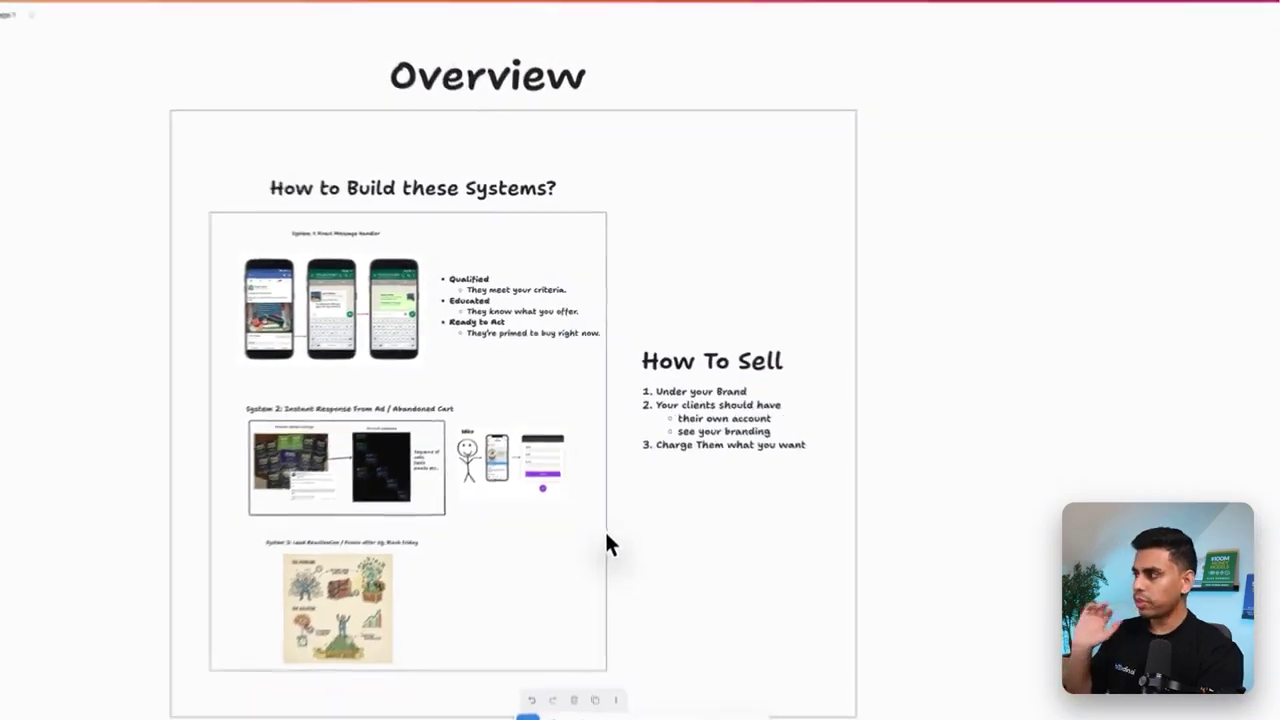